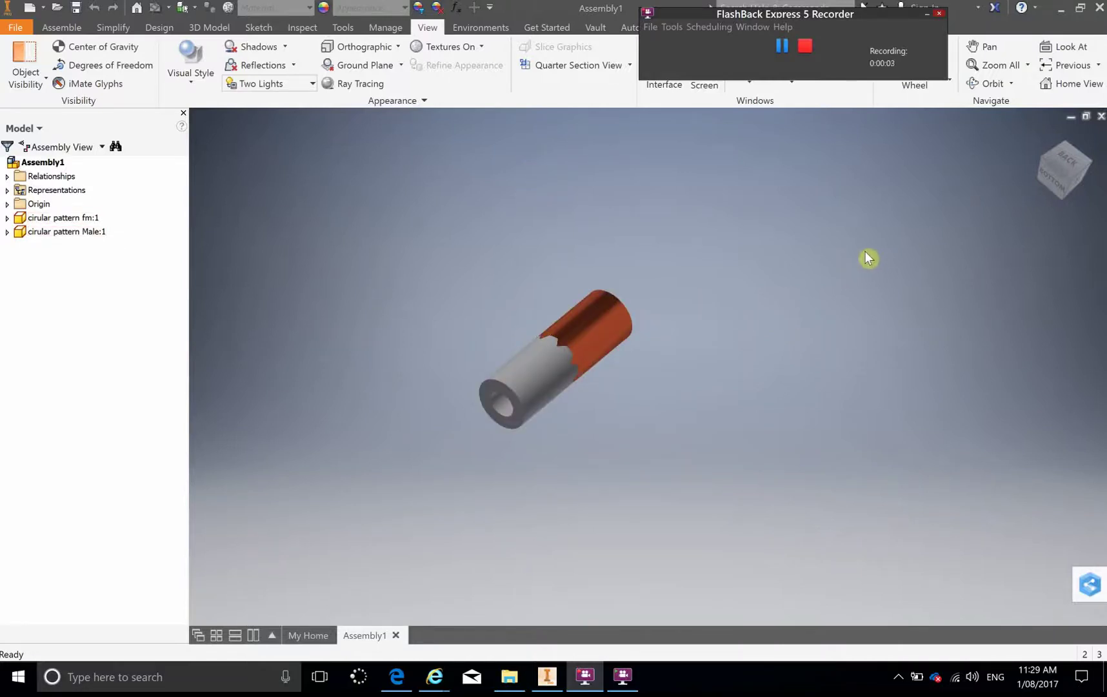
Step: Zoom in on the mated assembly and show it shaded with hidden edges
left_click_drag(827, 22, 1032, 666)
scroll(594, 365, "up", 3)
scroll(589, 375, "down", 3)
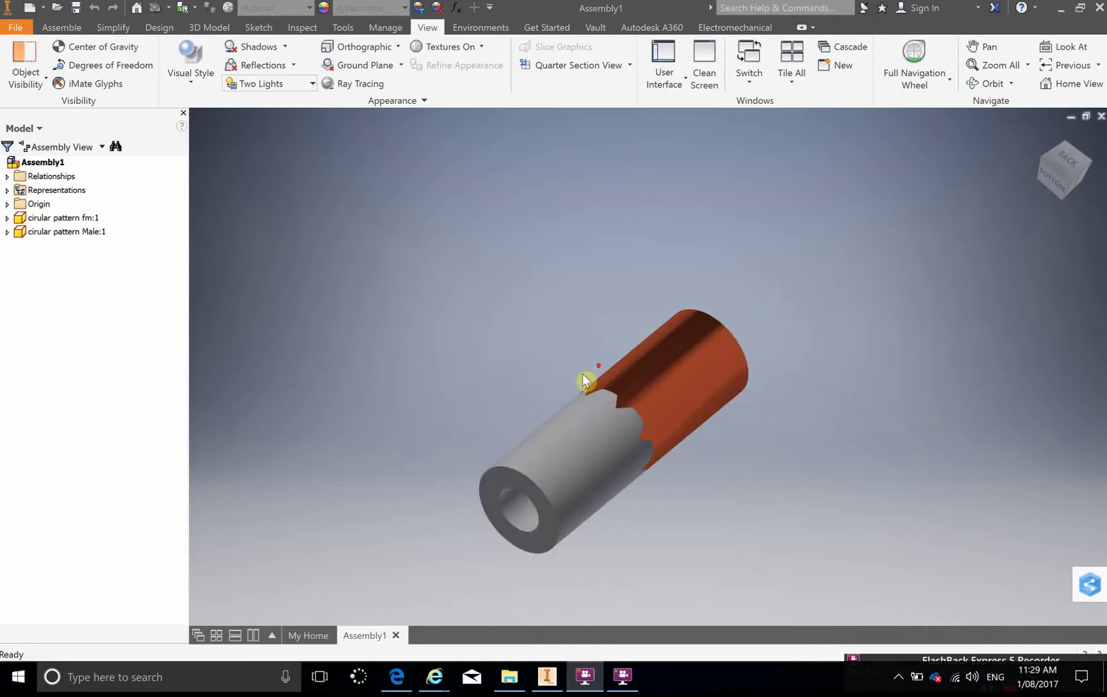
middle_click_drag(588, 376, 524, 250)
scroll(524, 250, "up", 1)
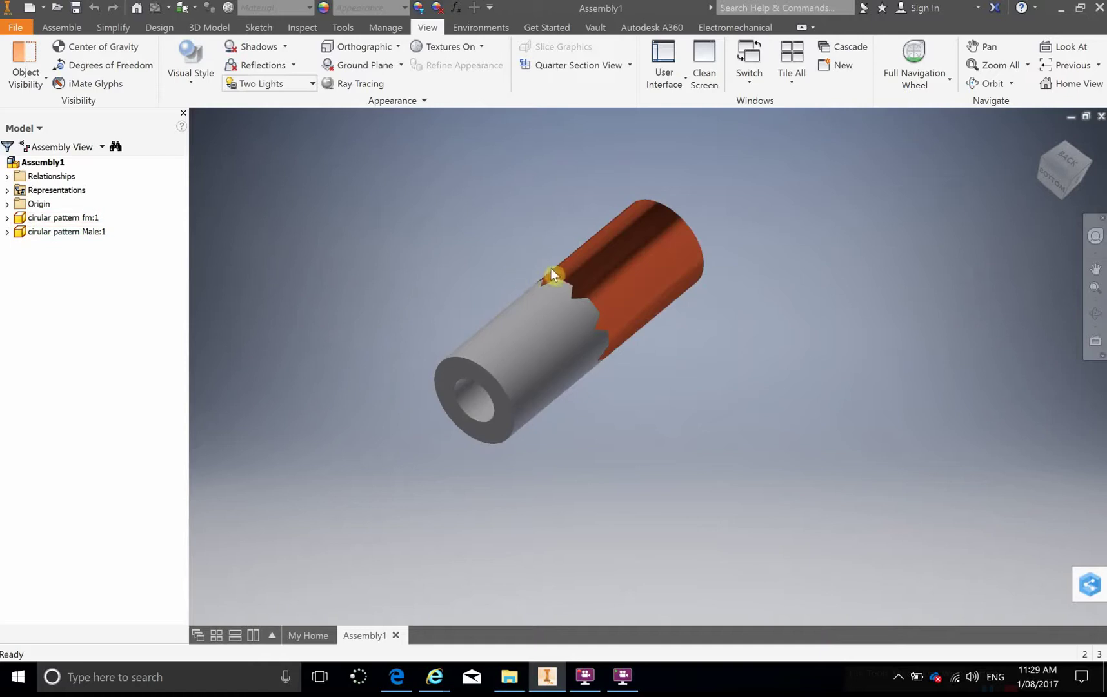
left_click(186, 68)
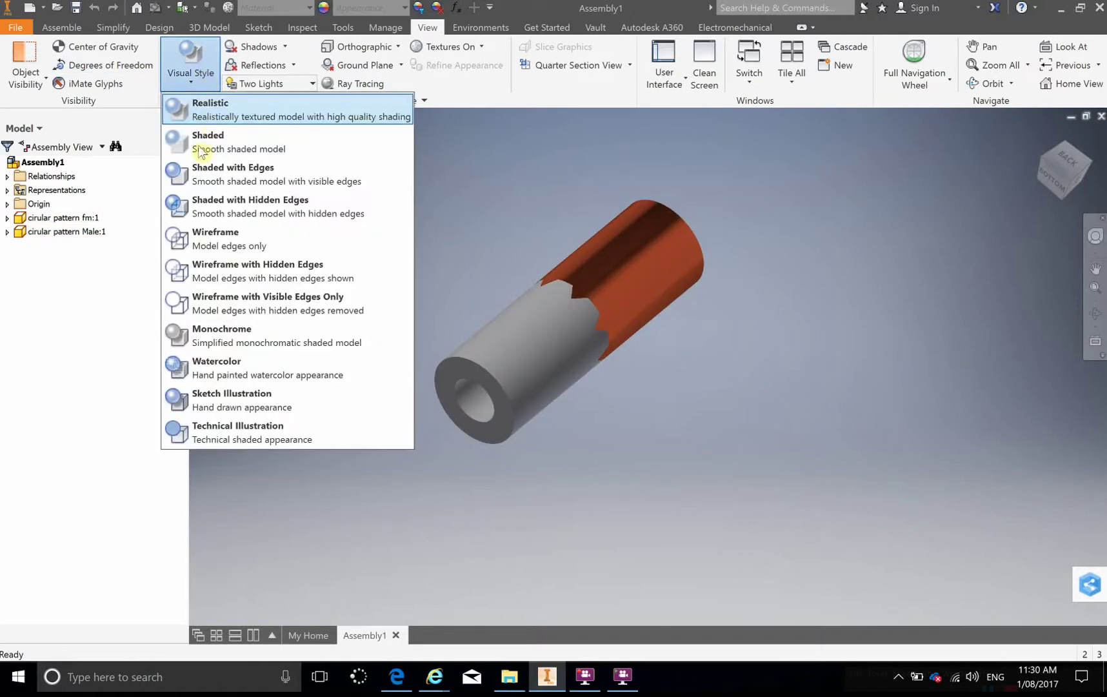
left_click(227, 207)
Step: Switch the assembly to wireframe and orbit it to see the interlocking teeth
left_click(191, 72)
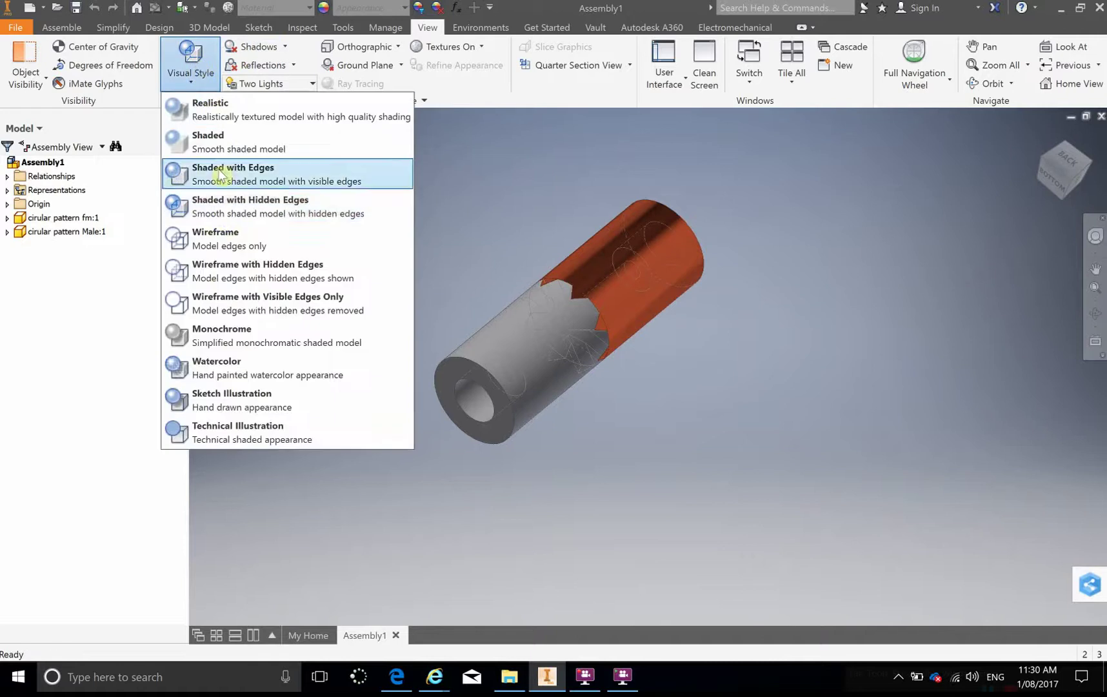
left_click(221, 244)
scroll(593, 309, "up", 5)
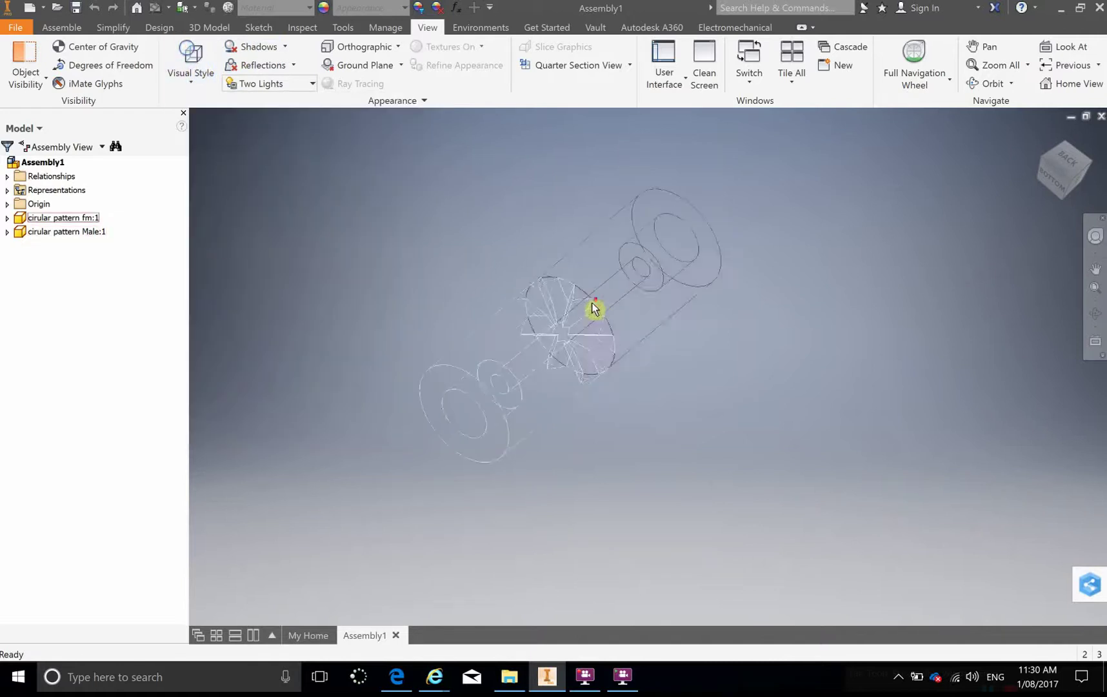
middle_click_drag(514, 336, 493, 284, "shift")
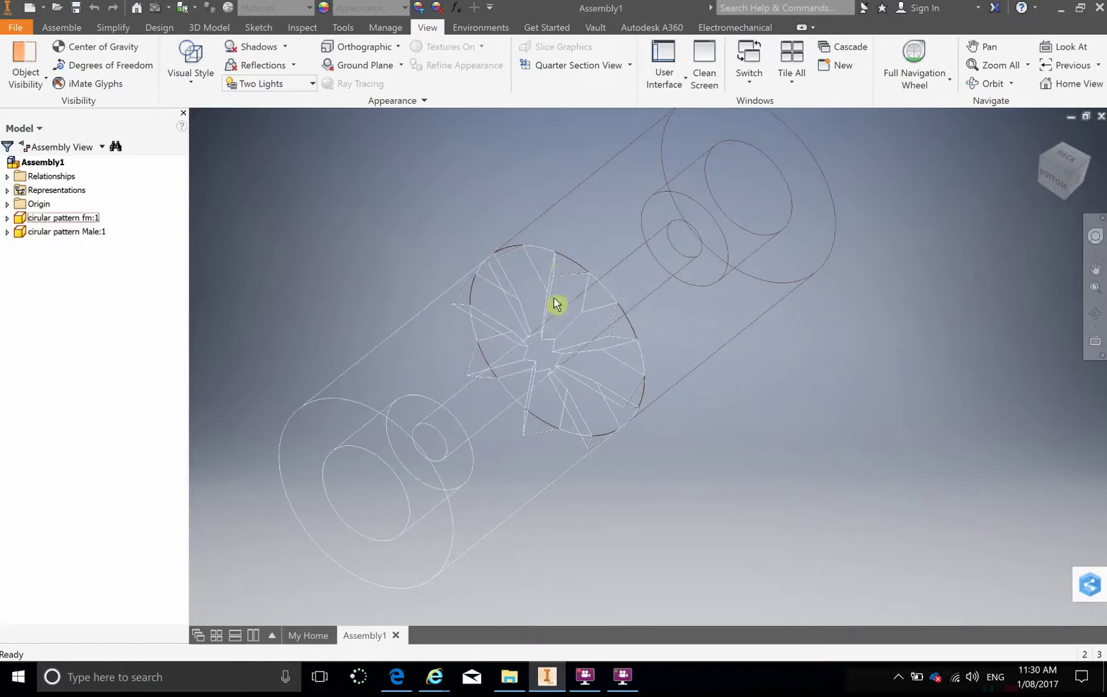
middle_click_drag(658, 335, 516, 220, "shift")
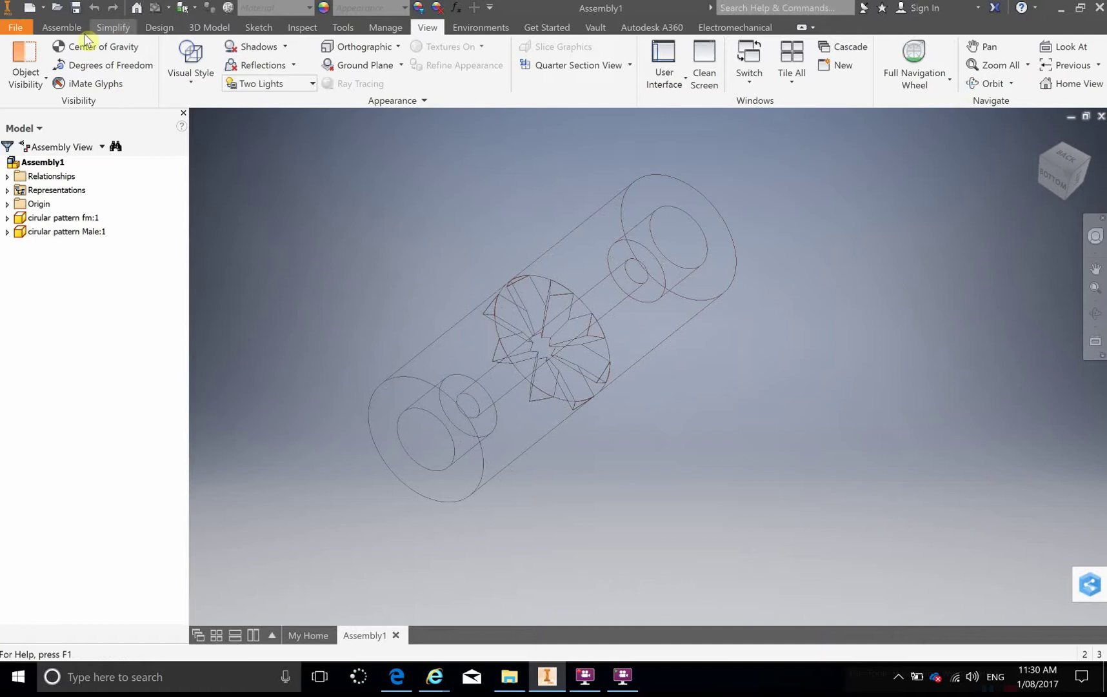
Step: Create a new Standard (mm) part and dismiss the sketch-needed prompt
left_click(32, 10)
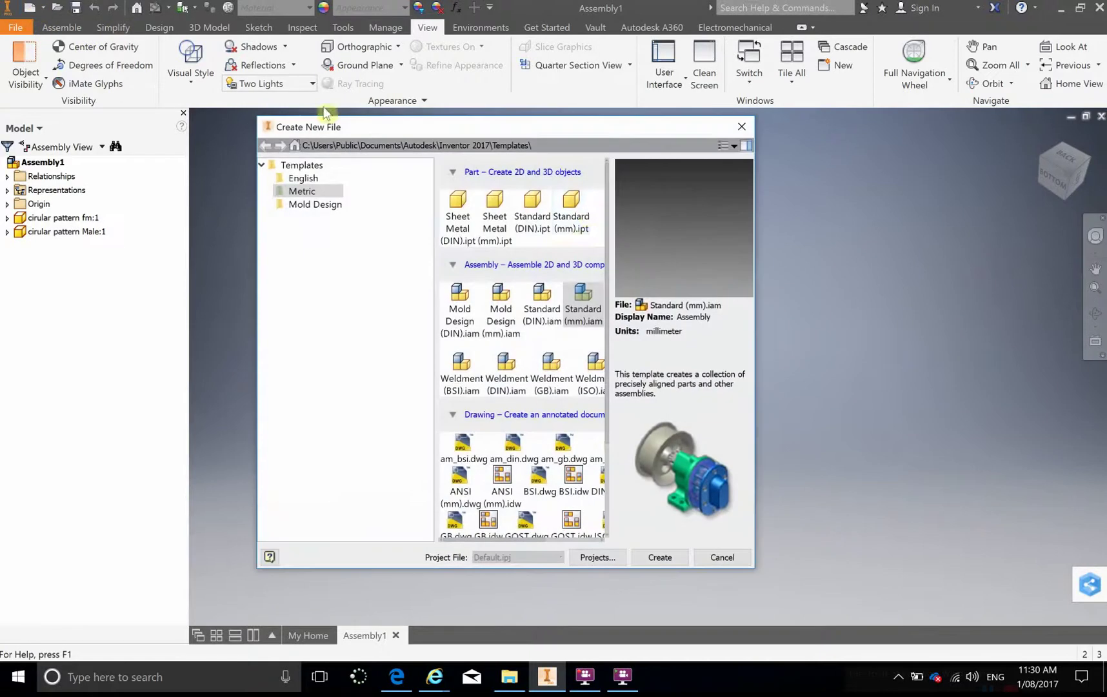
double_click(583, 213)
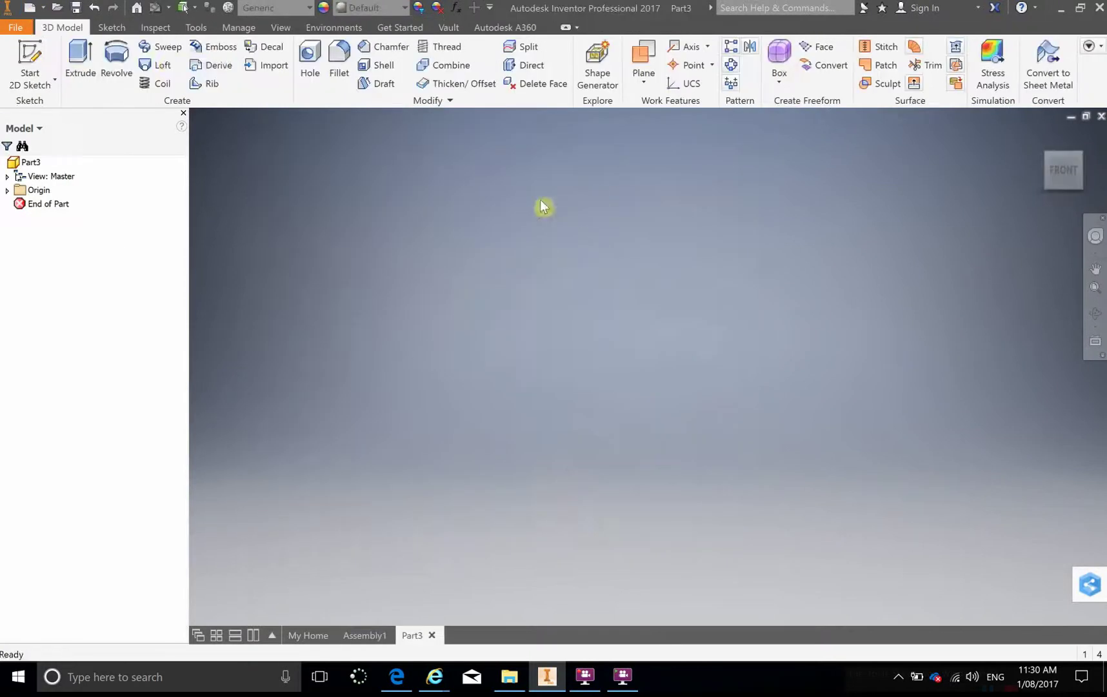
left_click(80, 56)
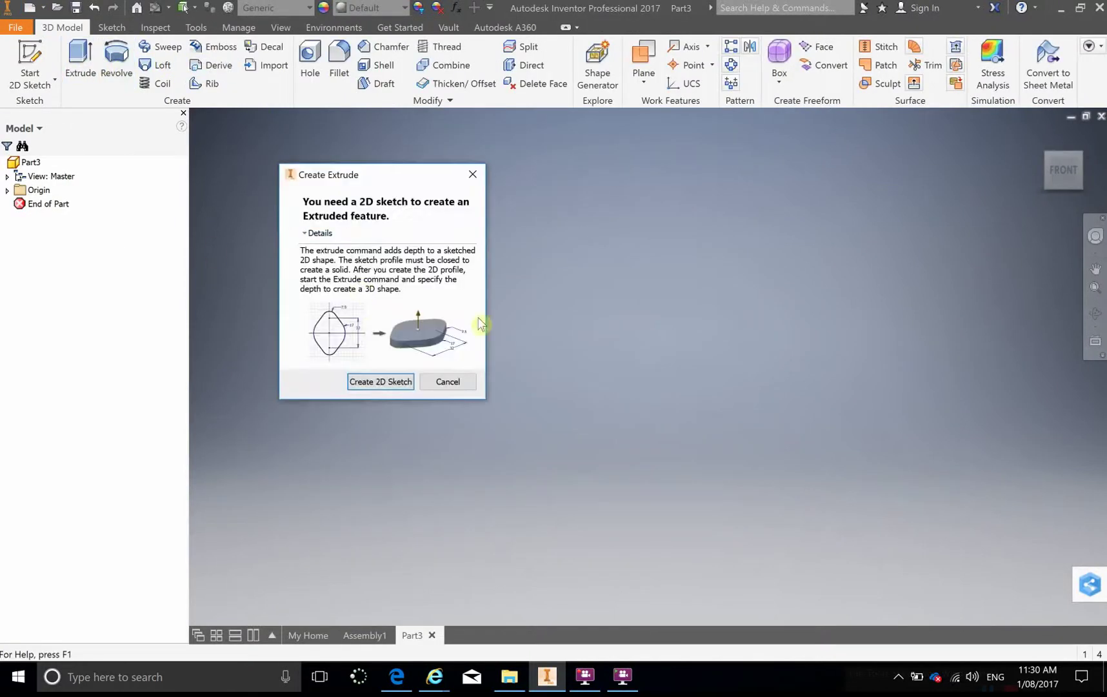
left_click(473, 175)
Step: Sketch a 30 mm diameter circle at the origin on the horizontal plane
left_click(30, 63)
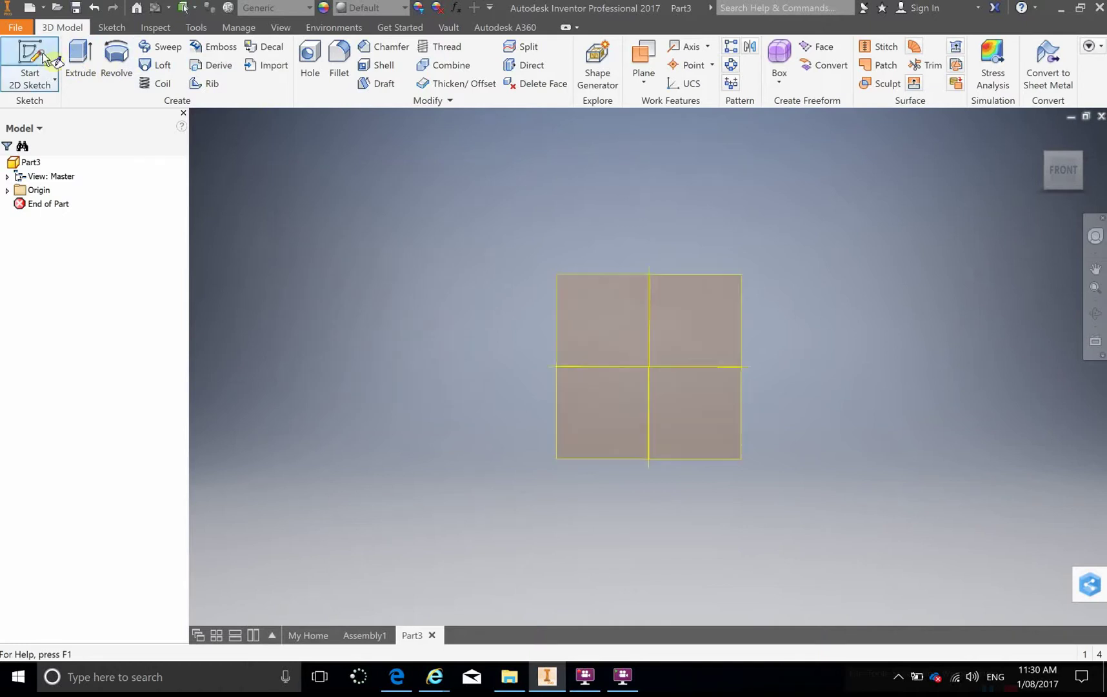
left_click(655, 390)
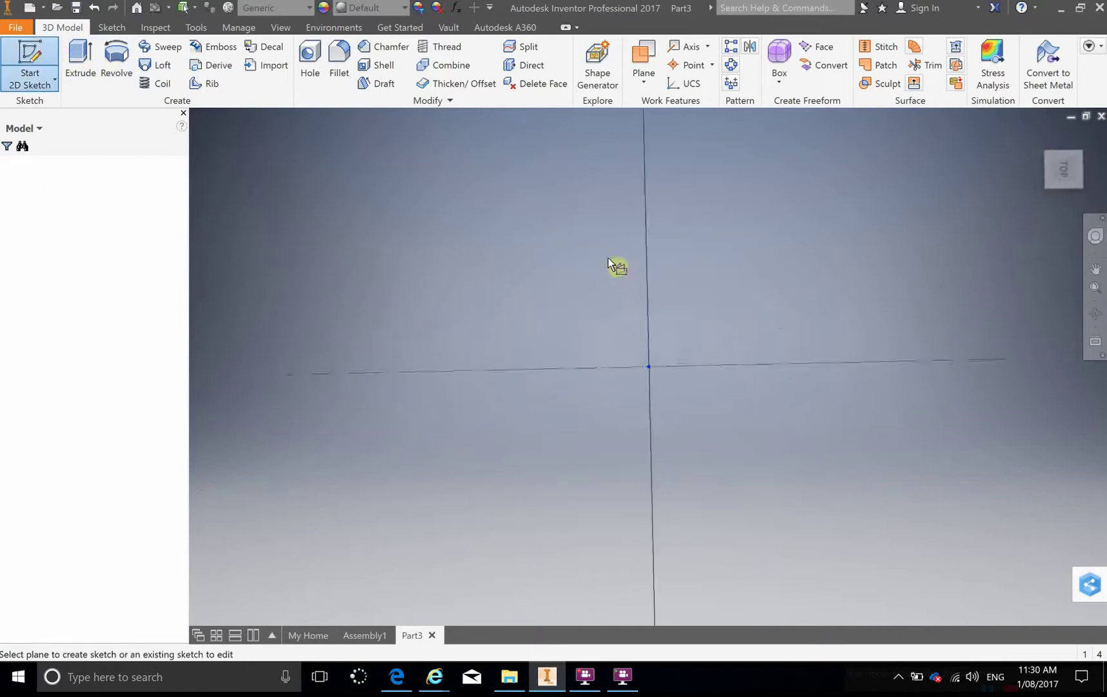
left_click(116, 63)
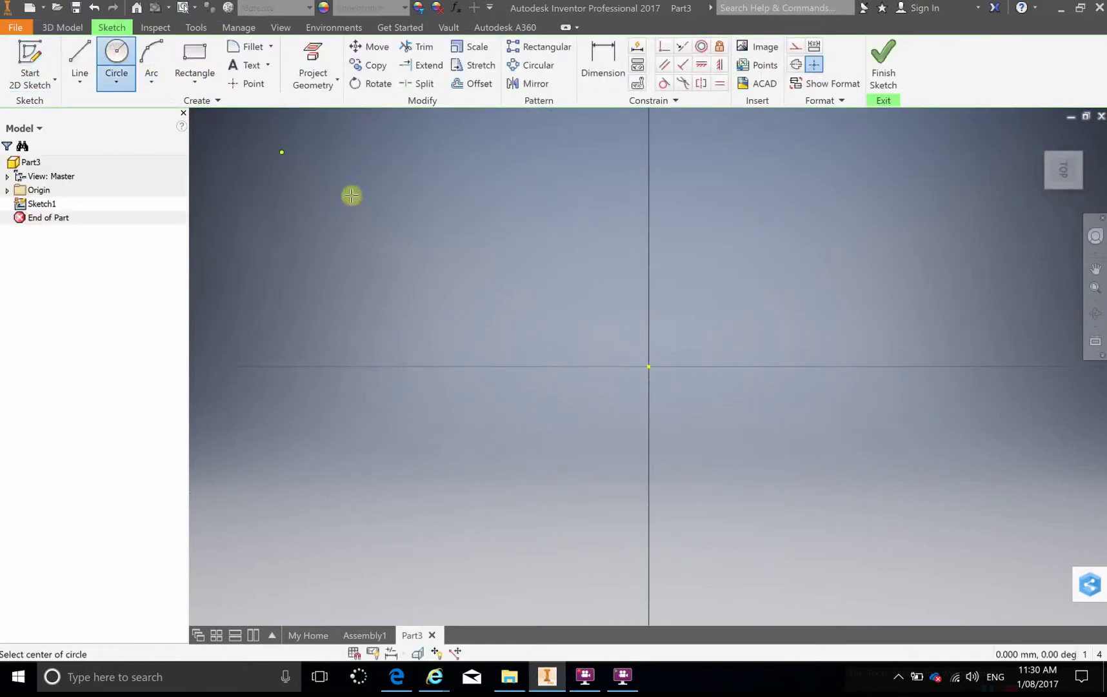
left_click(649, 367)
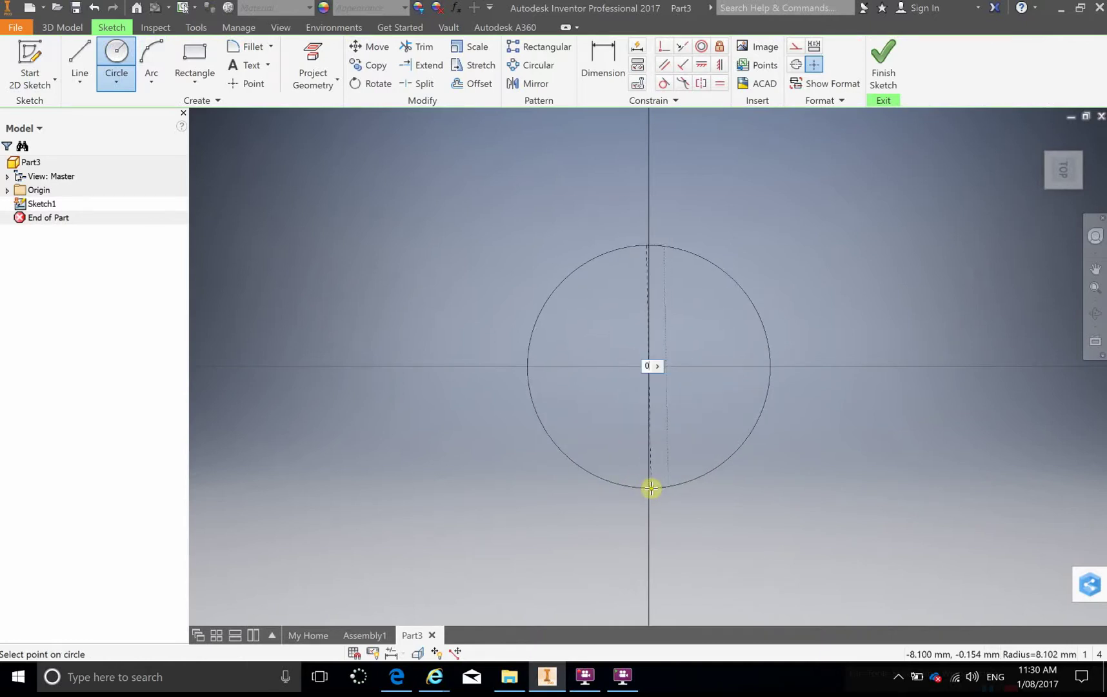
key("Return")
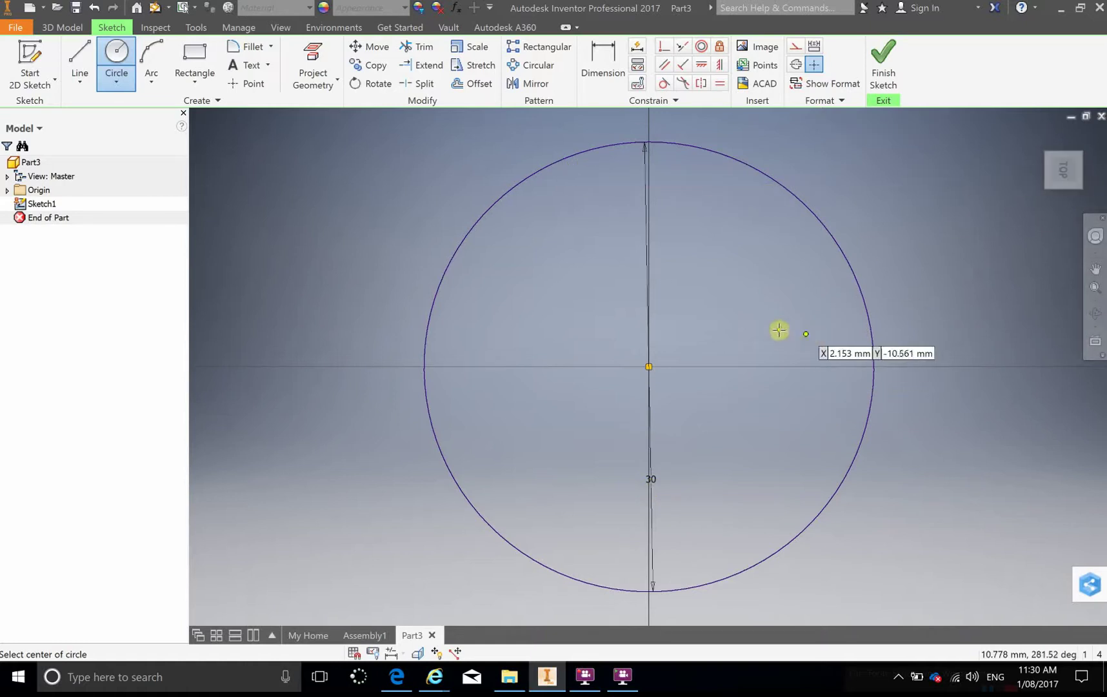
left_click(884, 63)
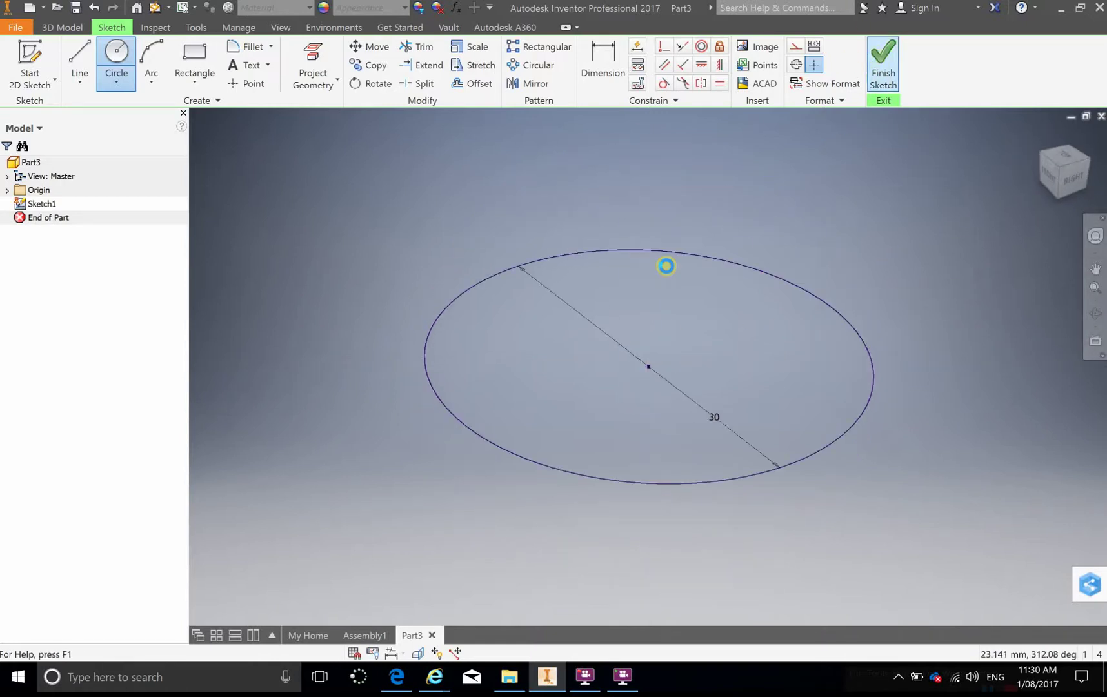
Step: Extrude the circle 30 mm into a solid cylinder
left_click(78, 59)
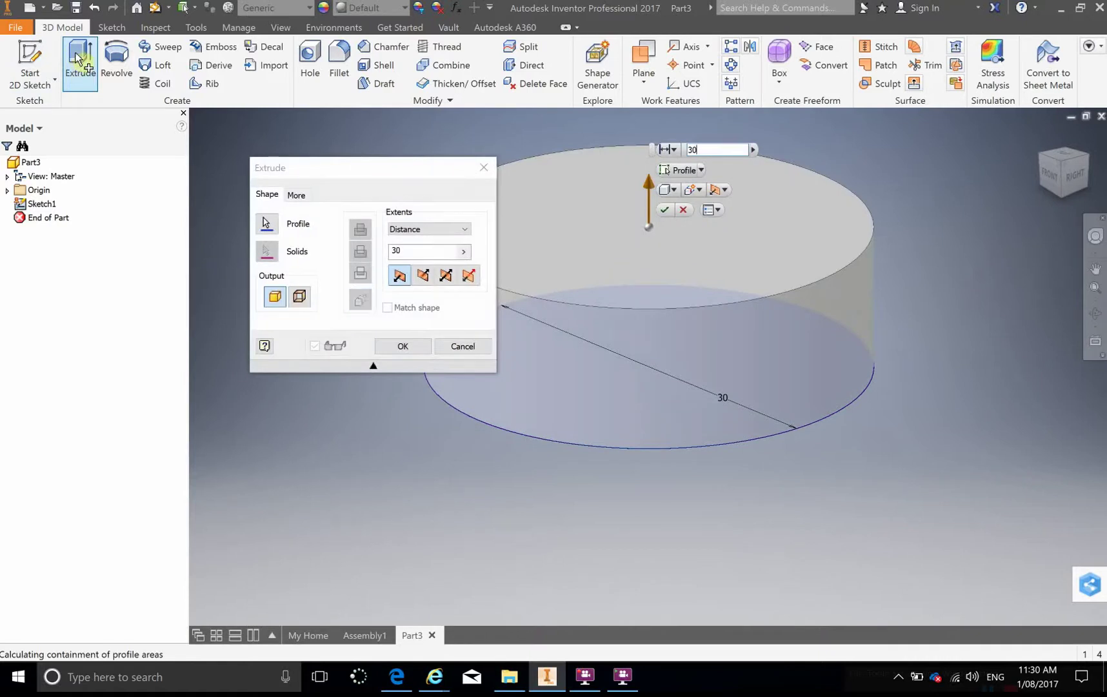
type("30")
key("Return")
scroll(563, 386, "down", 5)
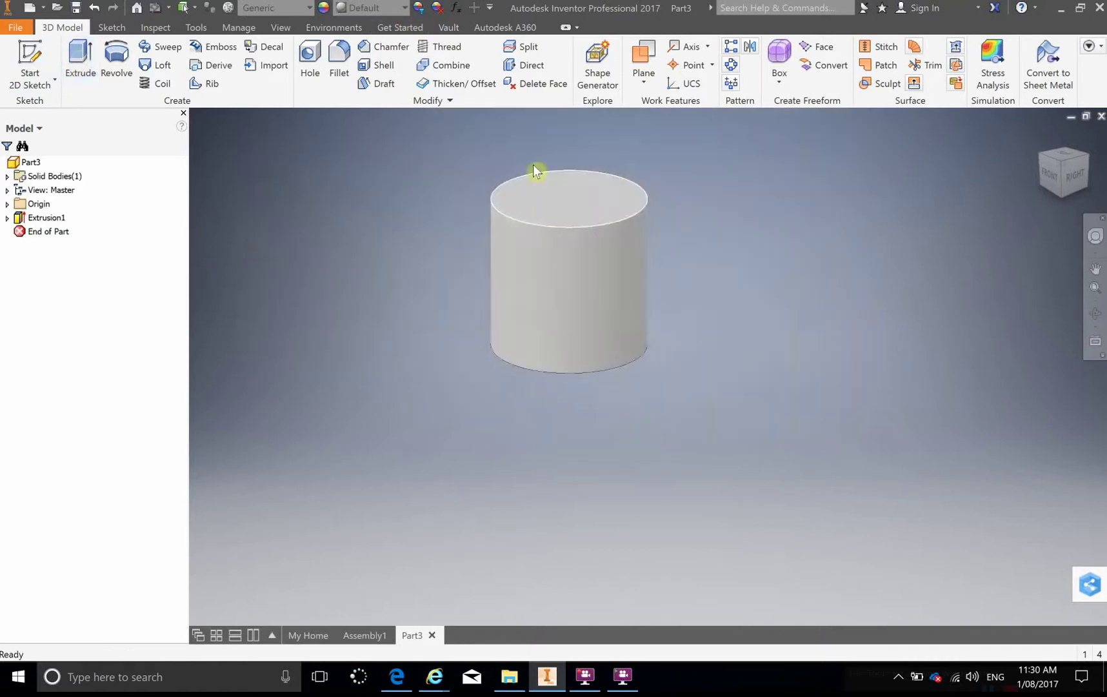
scroll(534, 169, "up", 3)
middle_click_drag(533, 163, 504, 191)
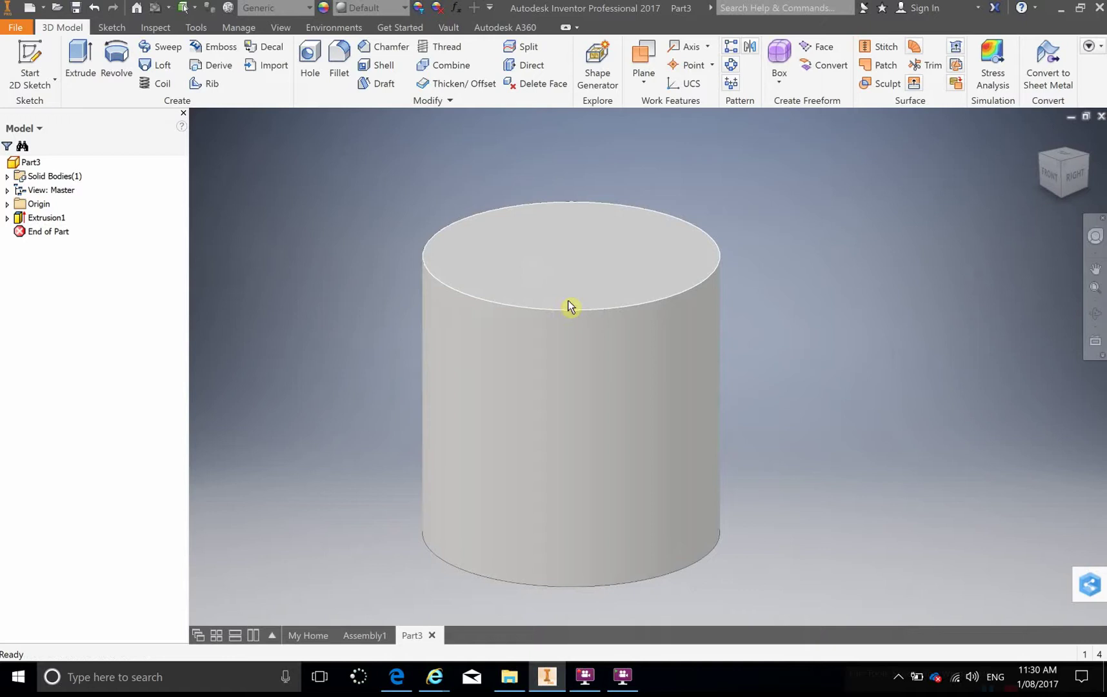
Step: Start a new 2D sketch on the part's XY Plane
left_click(29, 56)
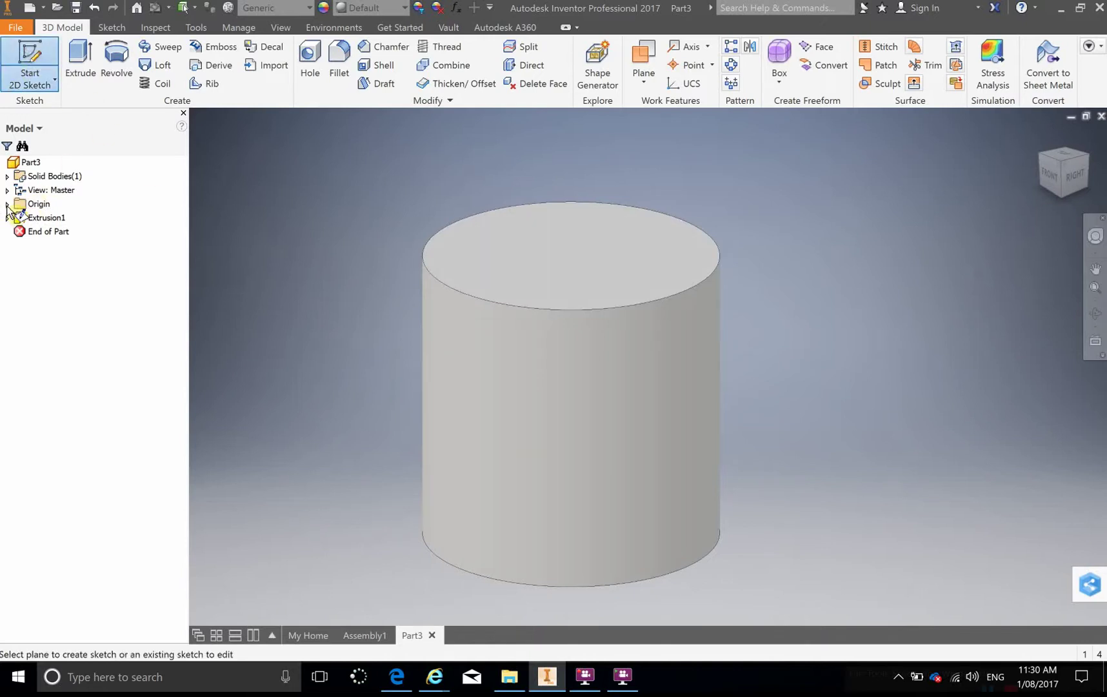
left_click(7, 204)
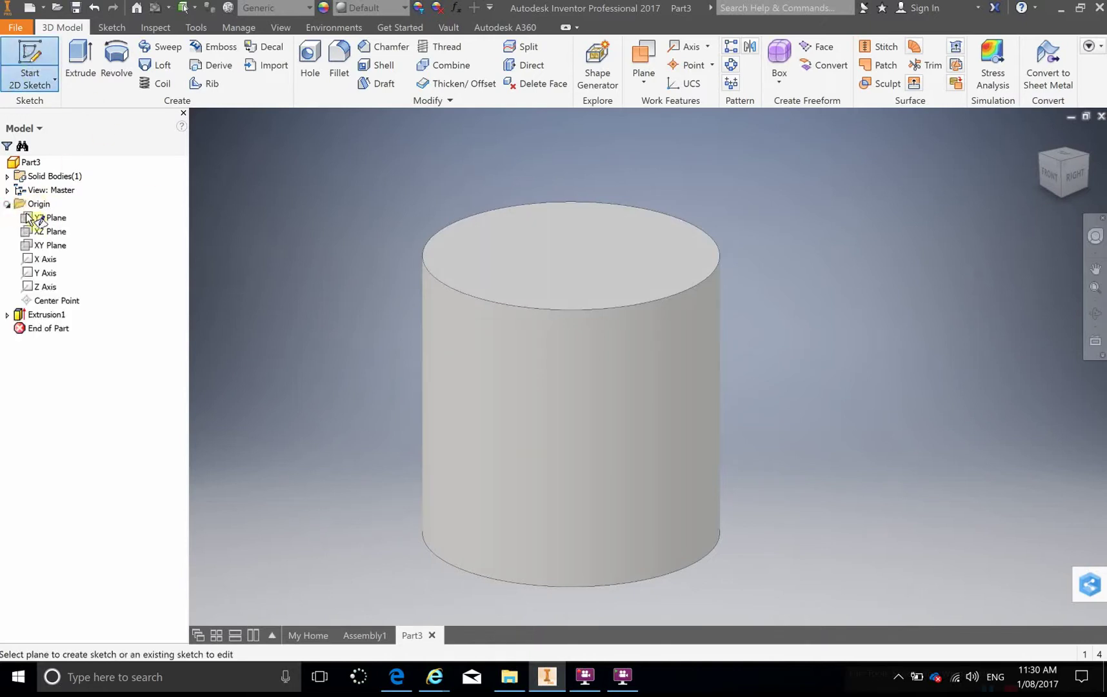
left_click(50, 247)
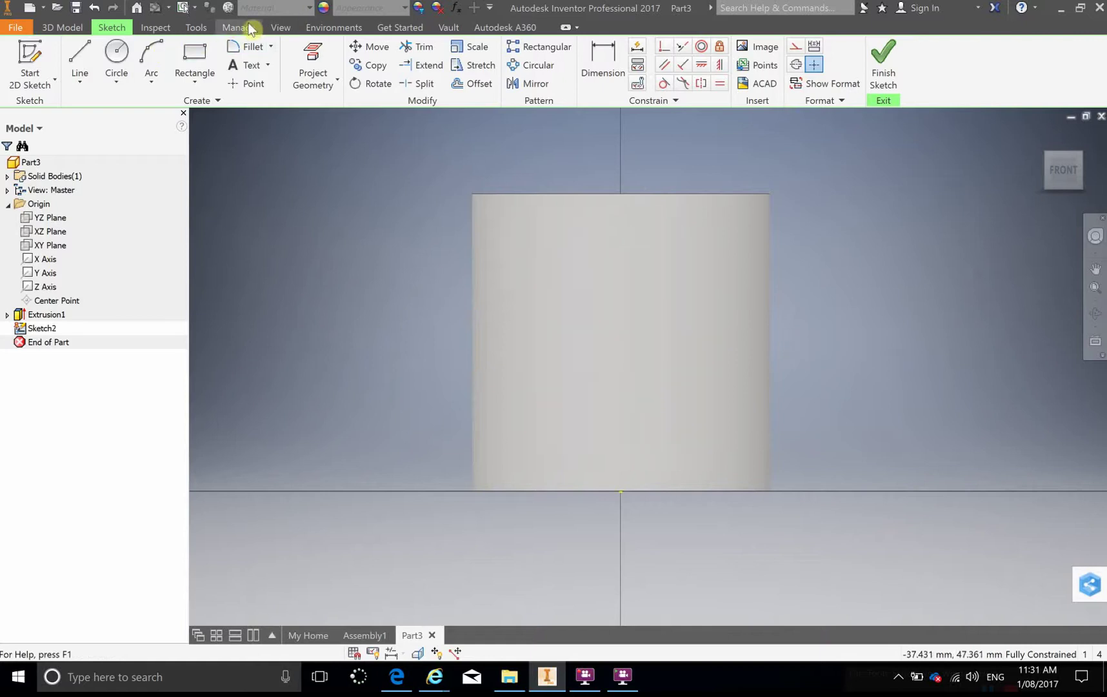
Step: Set the part's visual style to Wireframe
left_click(284, 28)
left_click(175, 76)
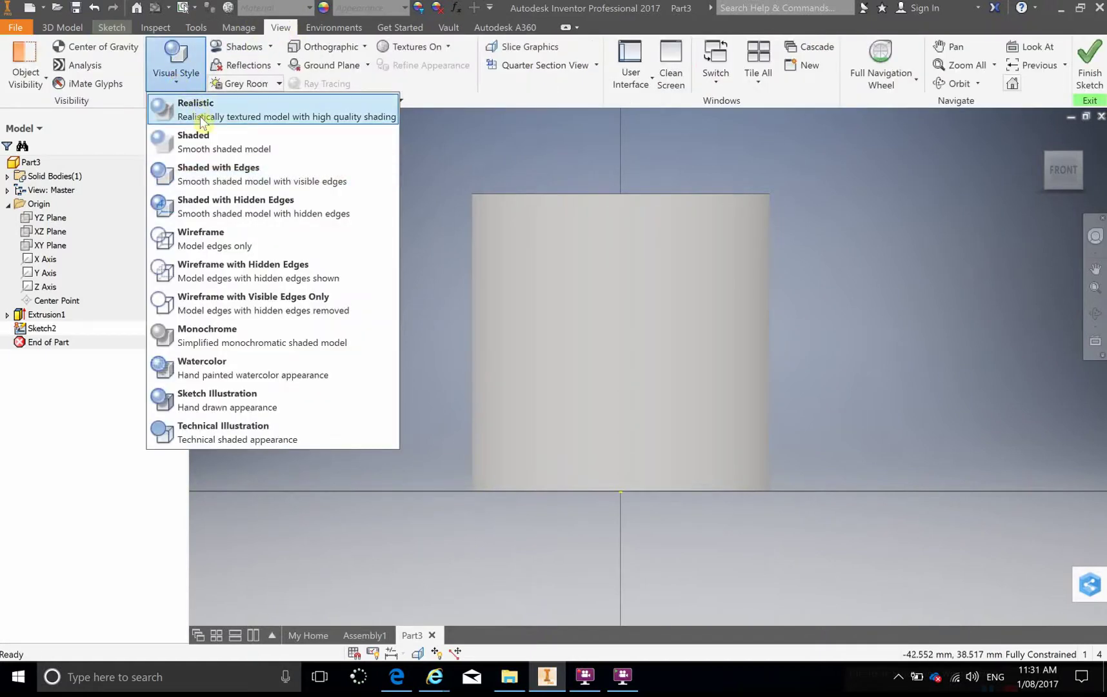
left_click(212, 237)
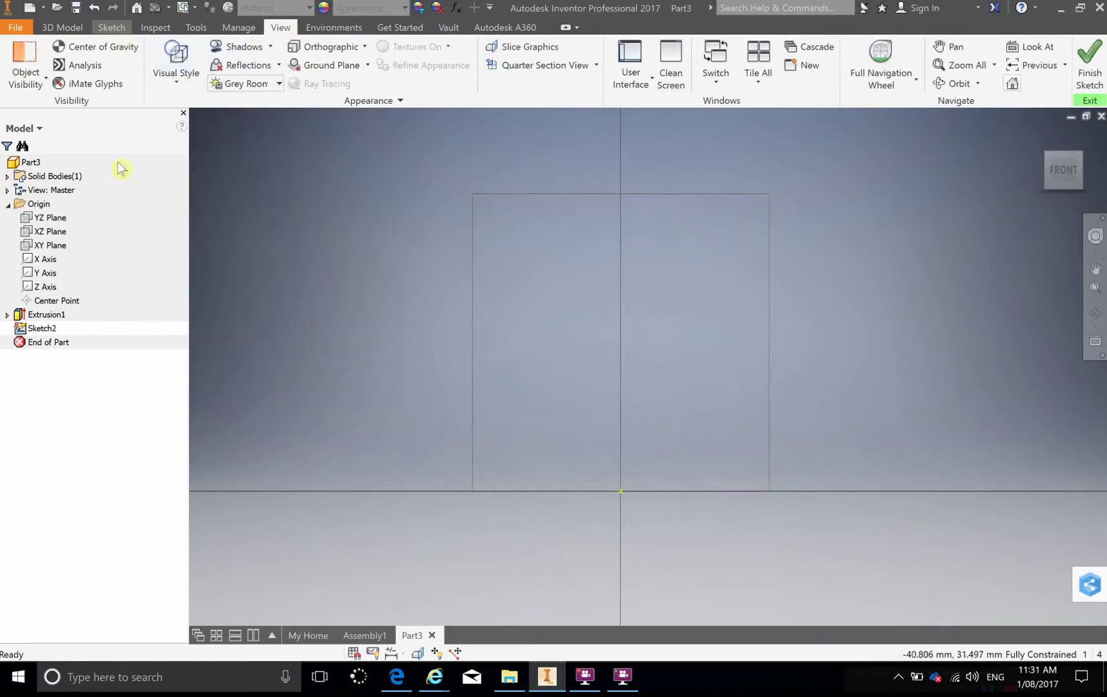
Step: Draw 2 mm and 4 mm lines from where the axis meets the top edge
left_click(111, 27)
left_click(79, 60)
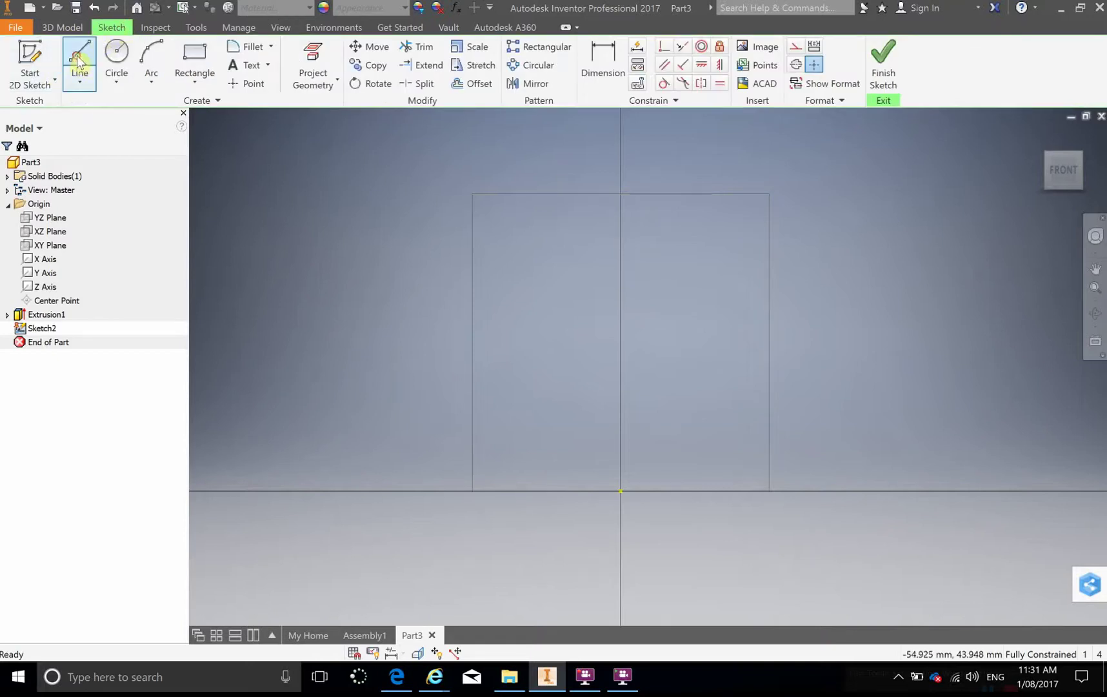
left_click(621, 193)
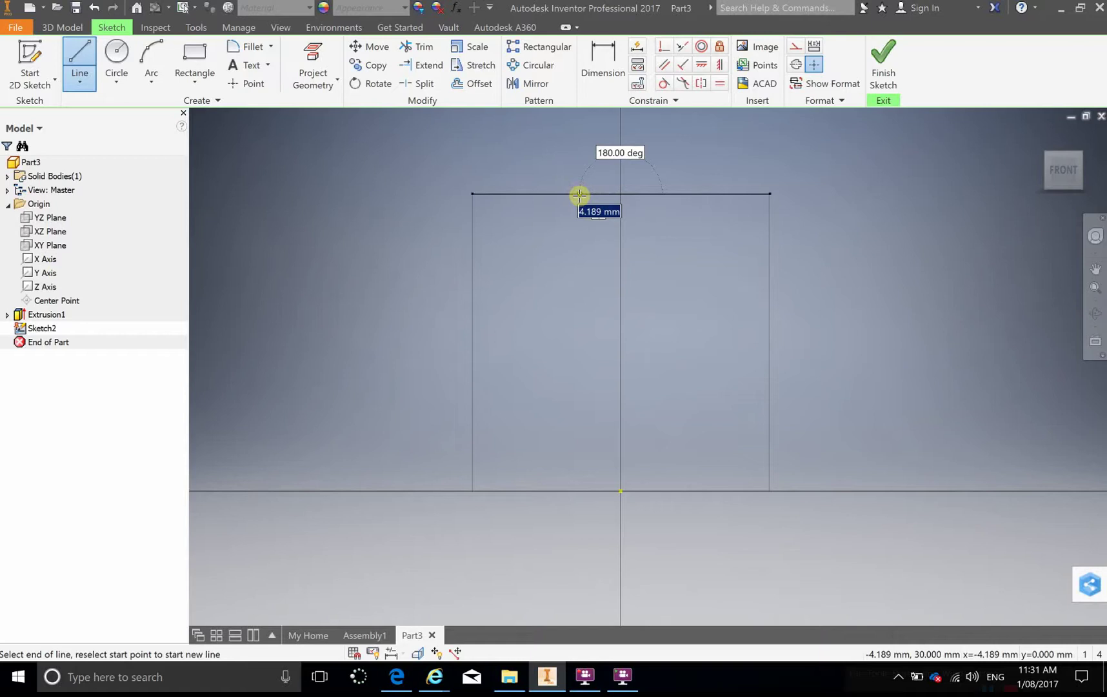
type("2")
key("Return")
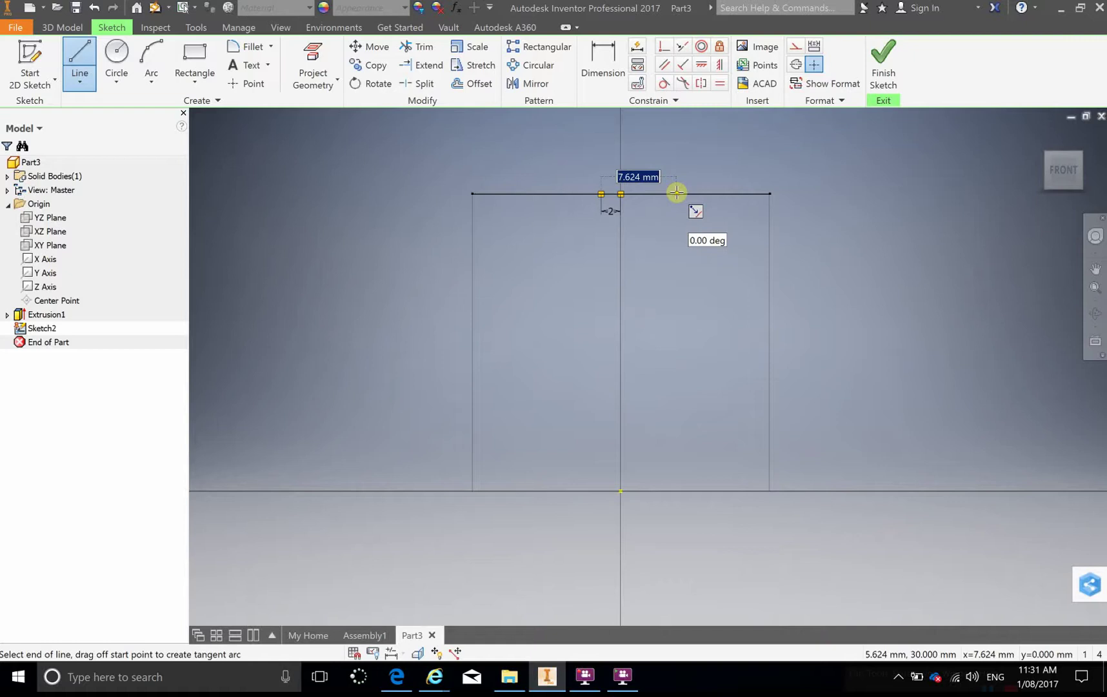
type("4")
key("Return")
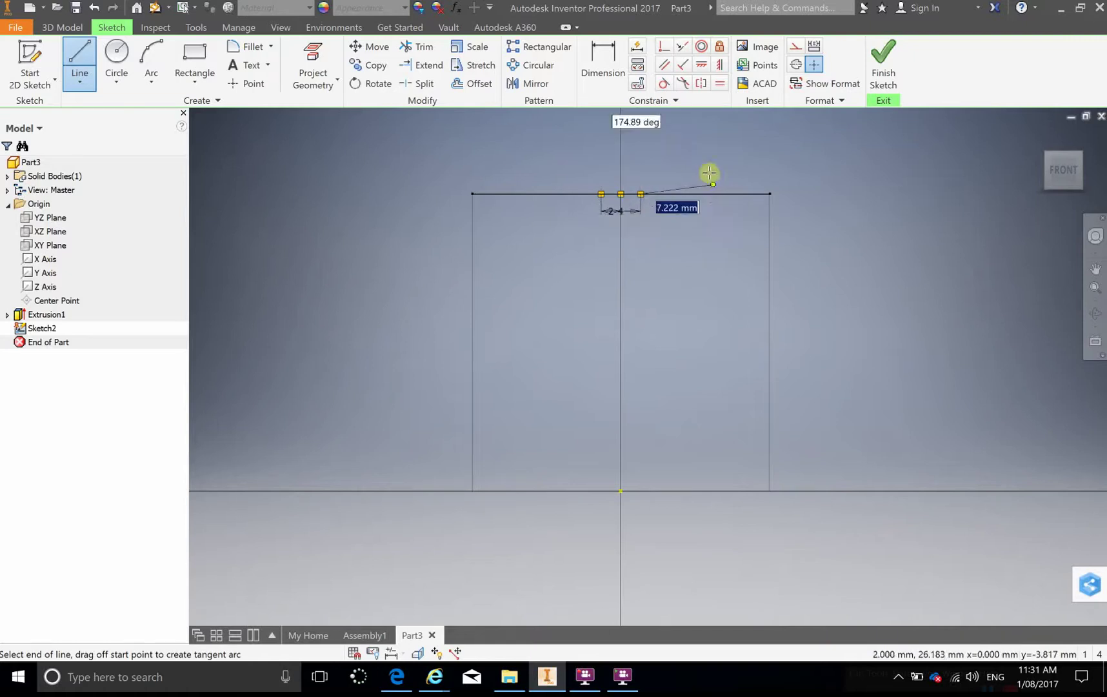
key("Escape")
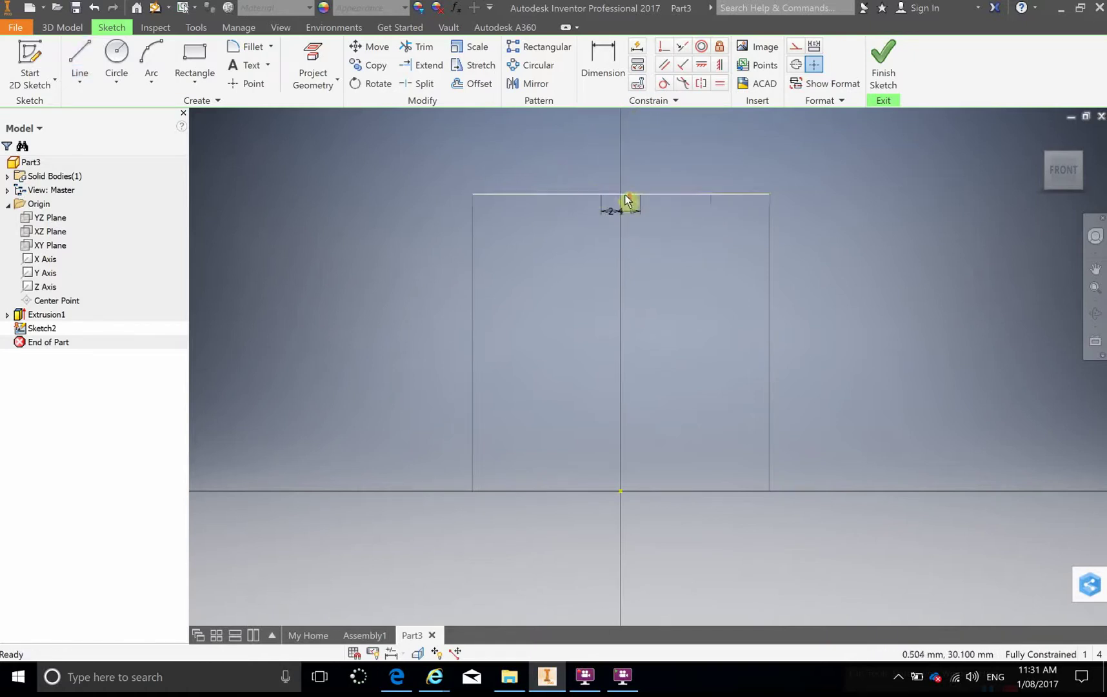
Step: Offset the top sketch line 3 mm downward
scroll(623, 197, "up", 3)
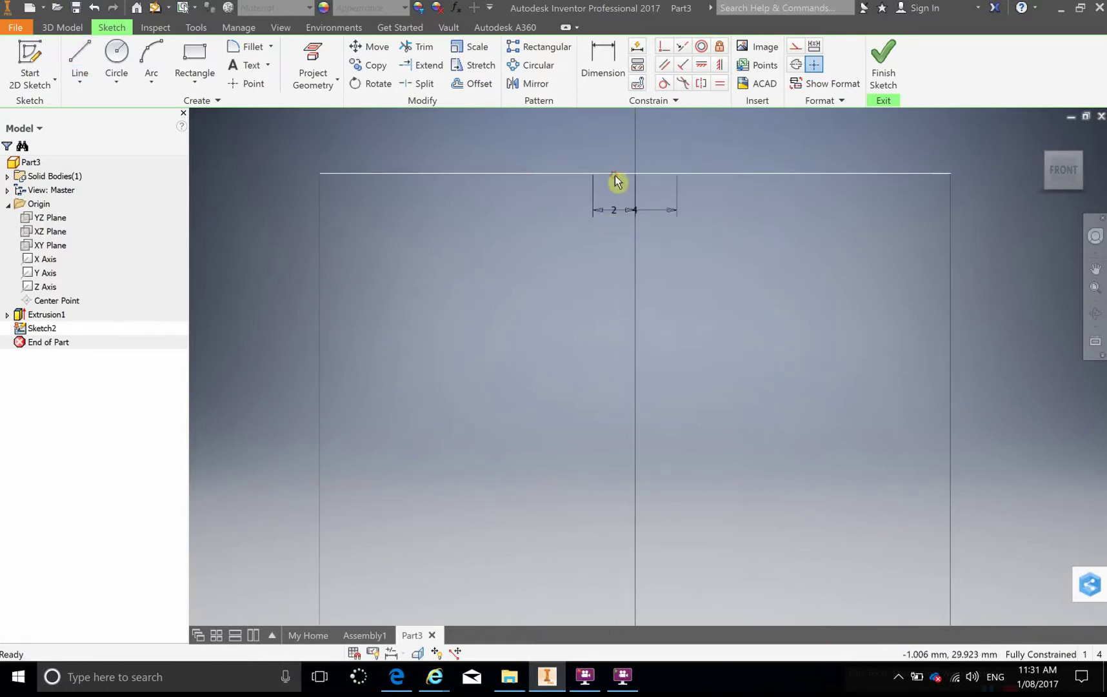
left_click(596, 155)
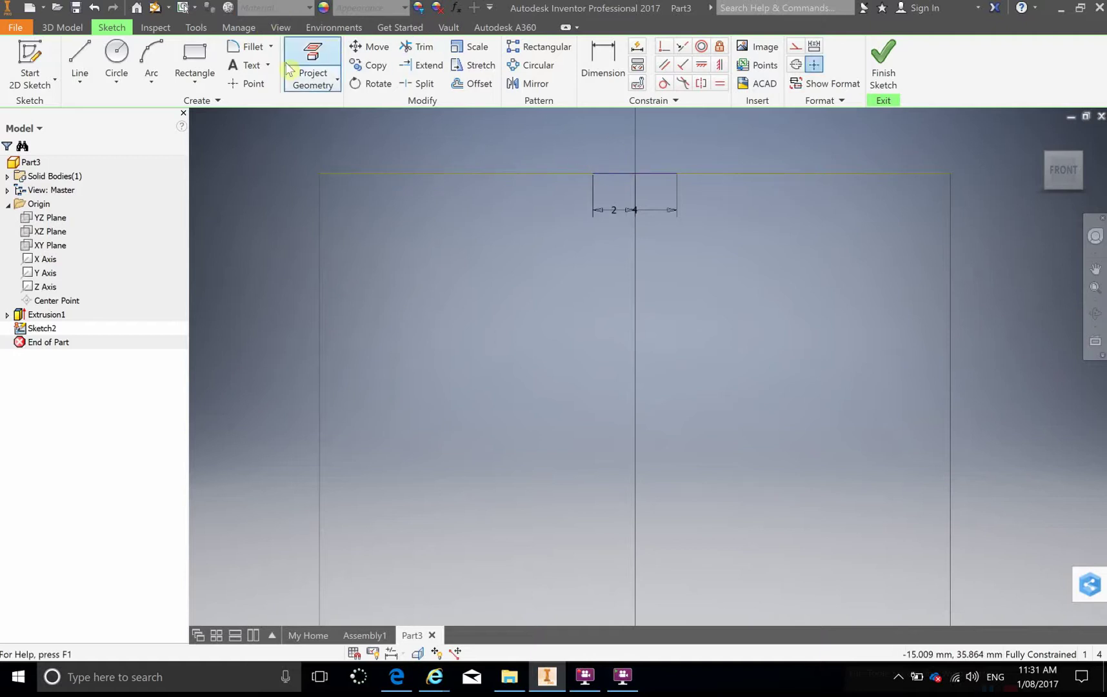
left_click(475, 83)
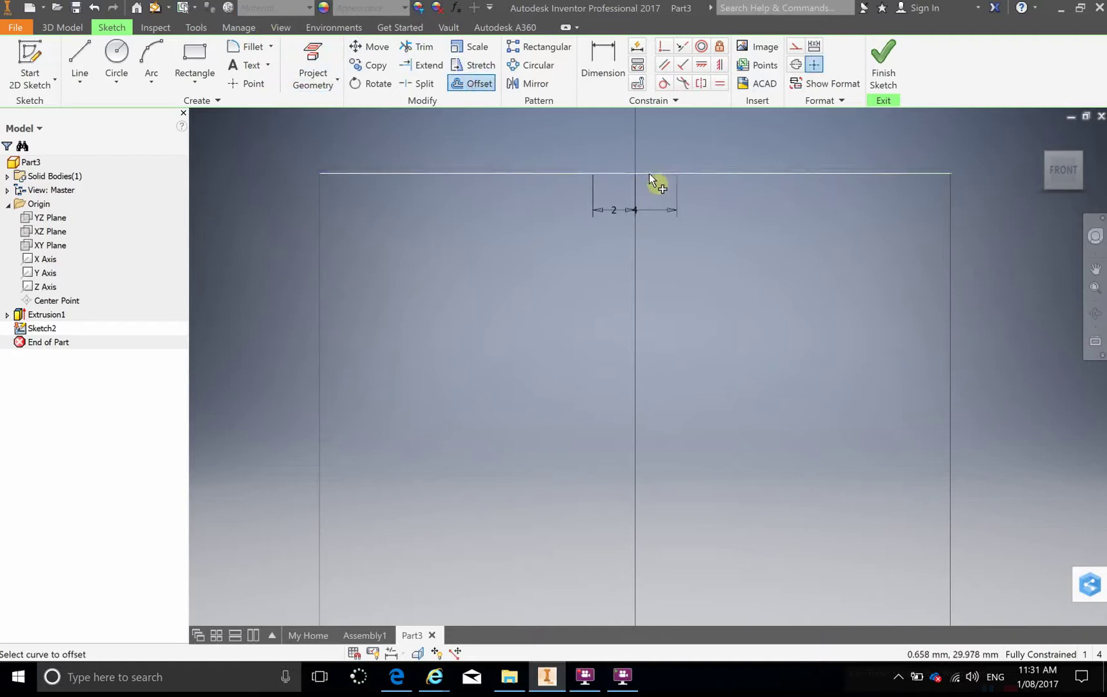
left_click(652, 174)
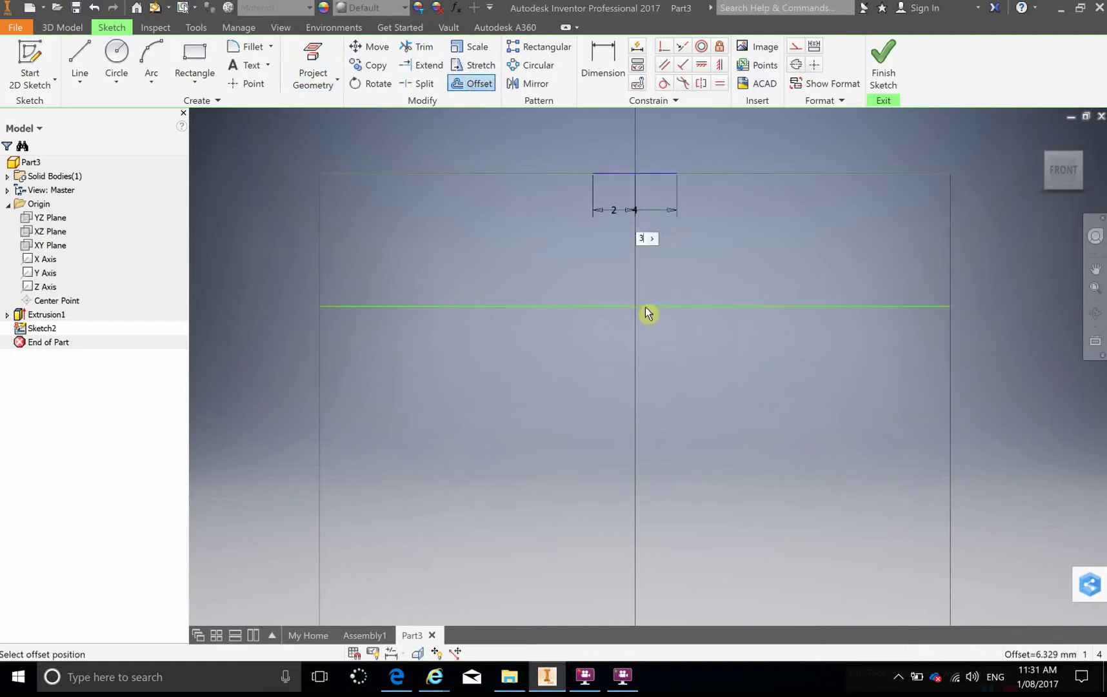
type("3")
key("Return")
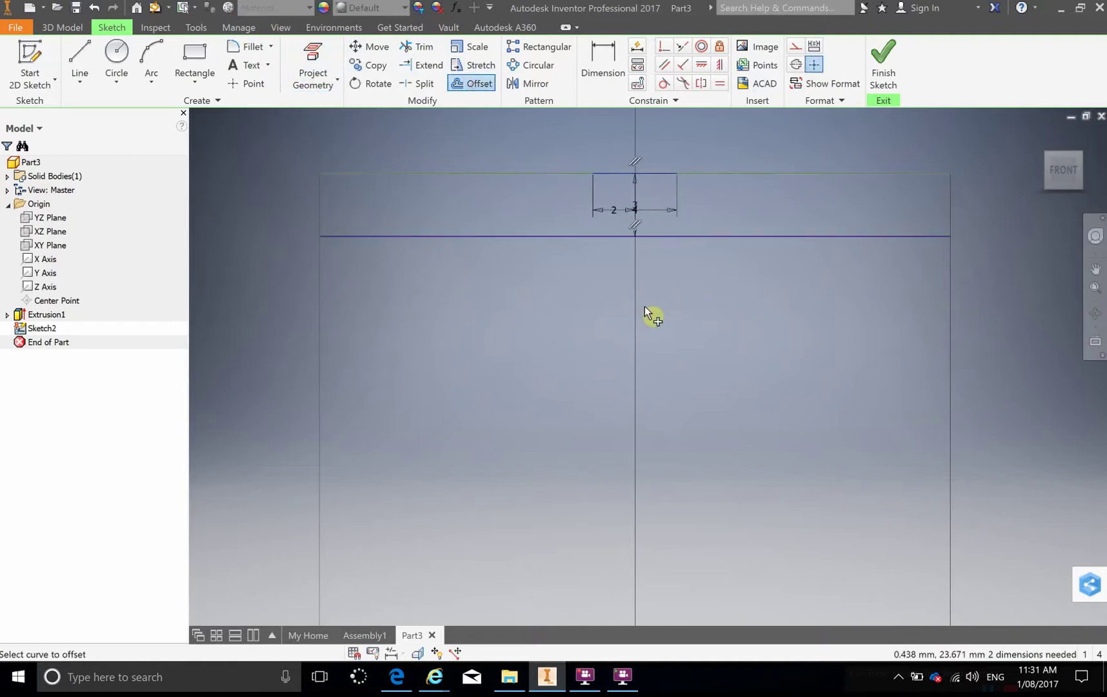
Step: Draw two slanted lines from the notch's top points to the offset line's midpoint, forming a V
left_click(87, 60)
left_click(593, 174)
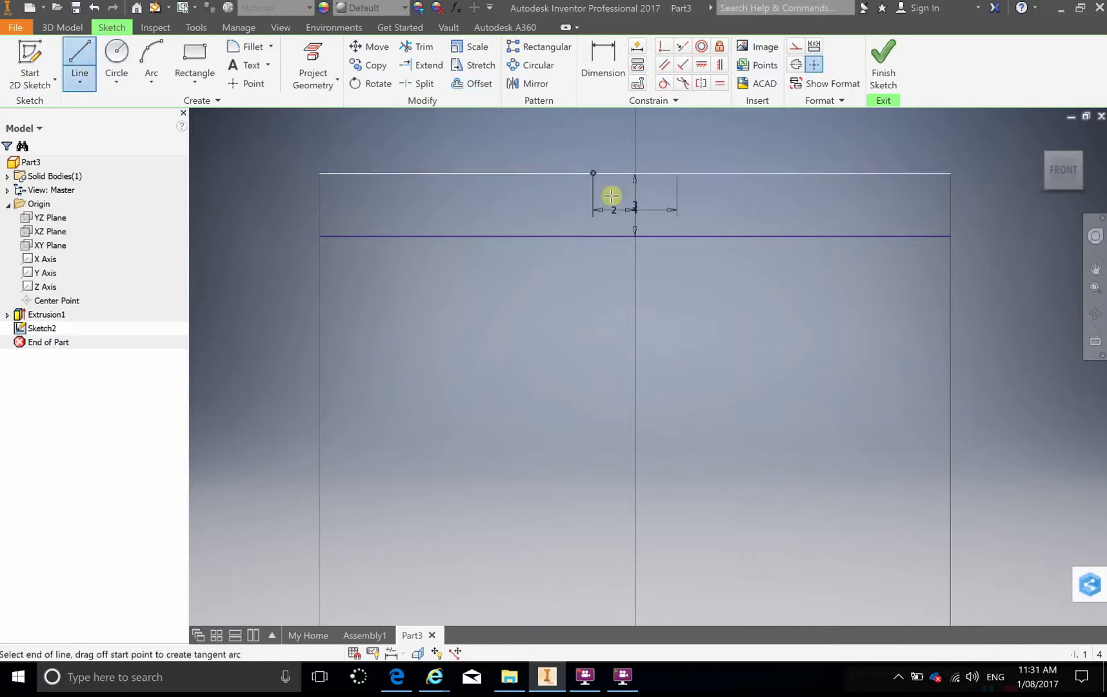
double_click(635, 237)
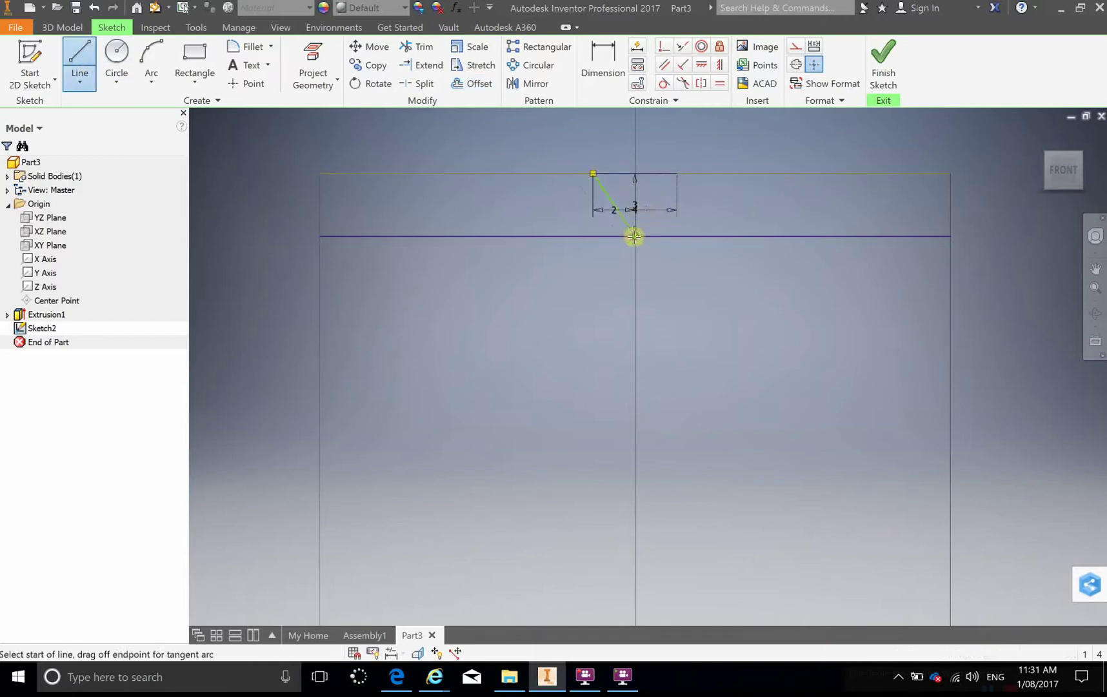
left_click(677, 173)
double_click(635, 237)
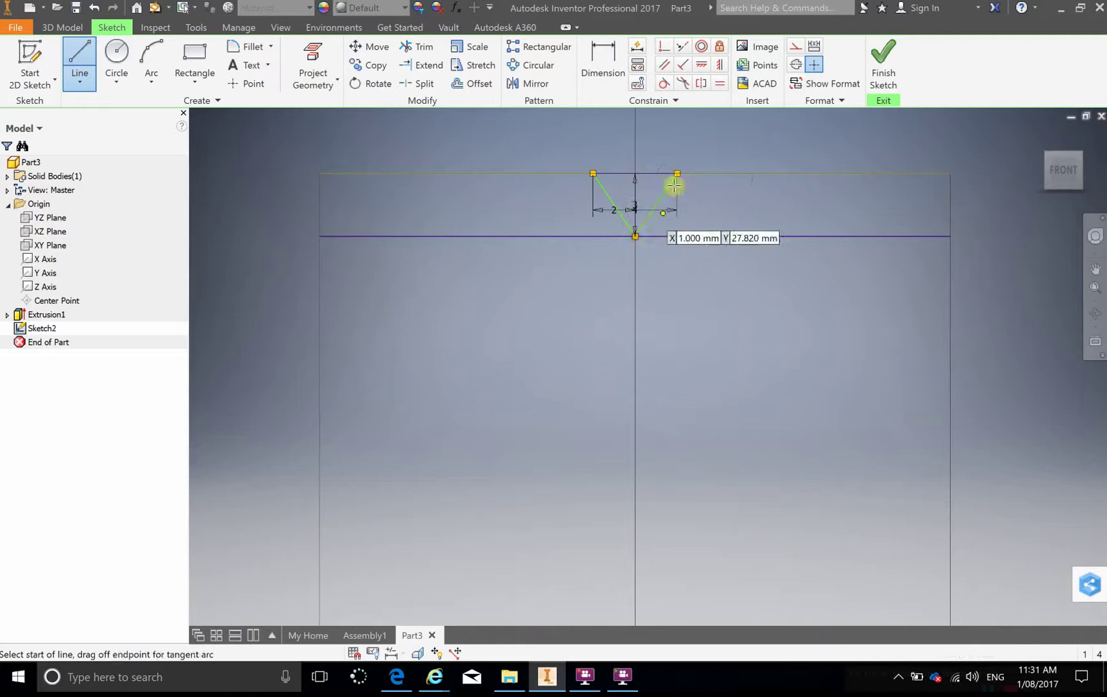
Step: Cut the V profile symmetrically 30 mm across the cylinder's top as Extrusion2
left_click(884, 63)
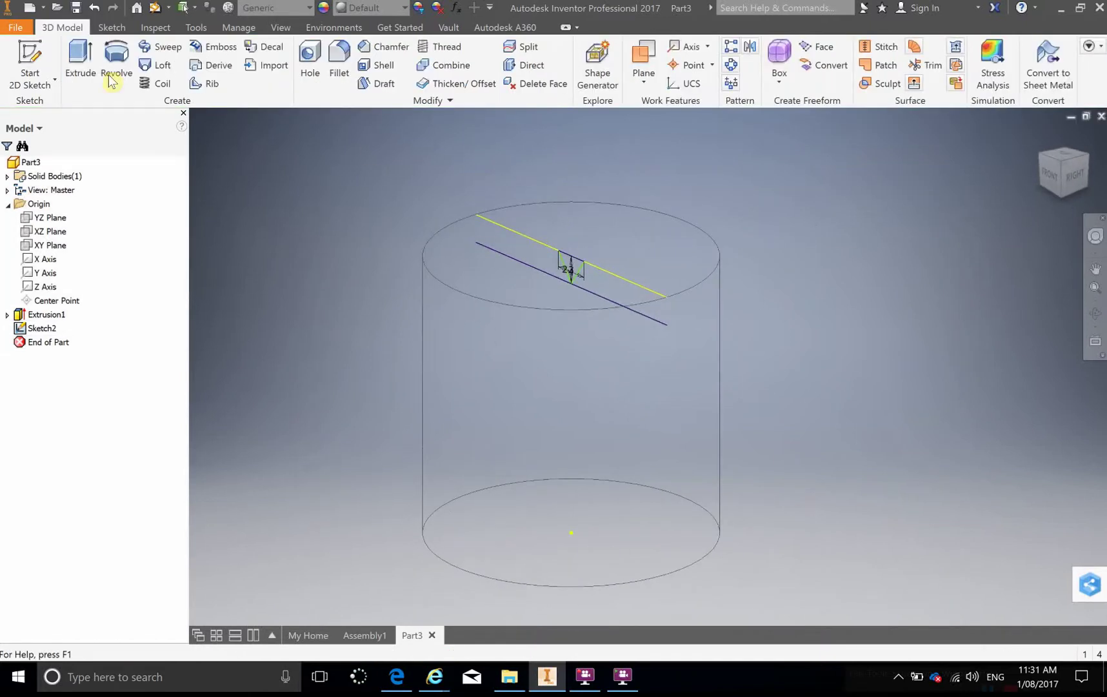
left_click(80, 55)
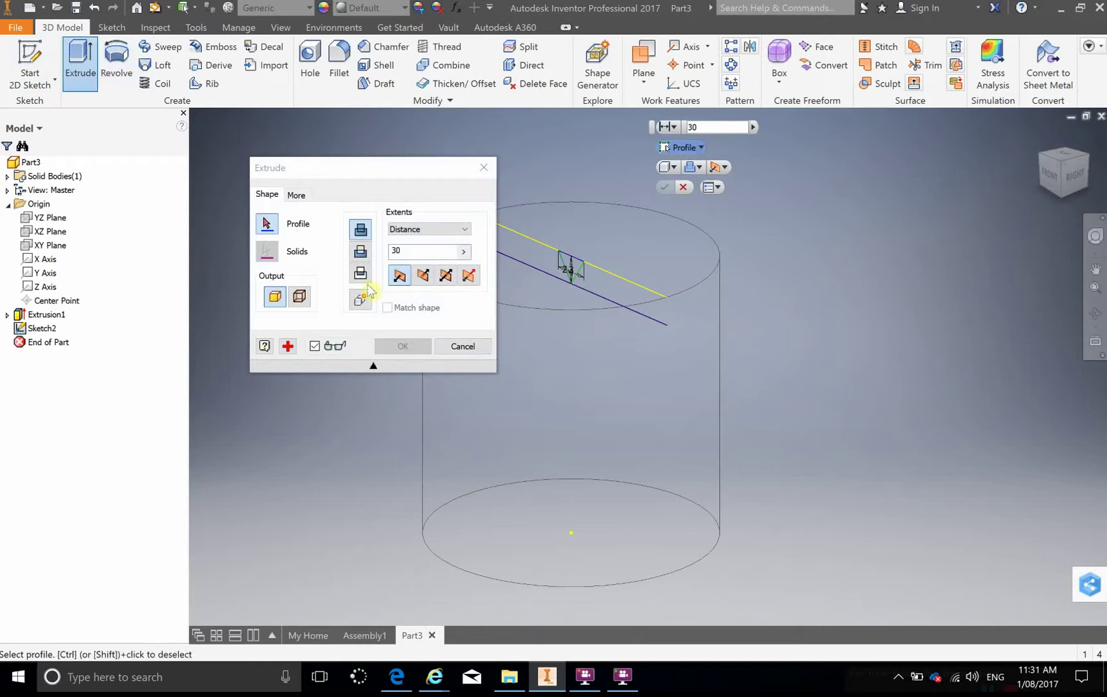
left_click(444, 276)
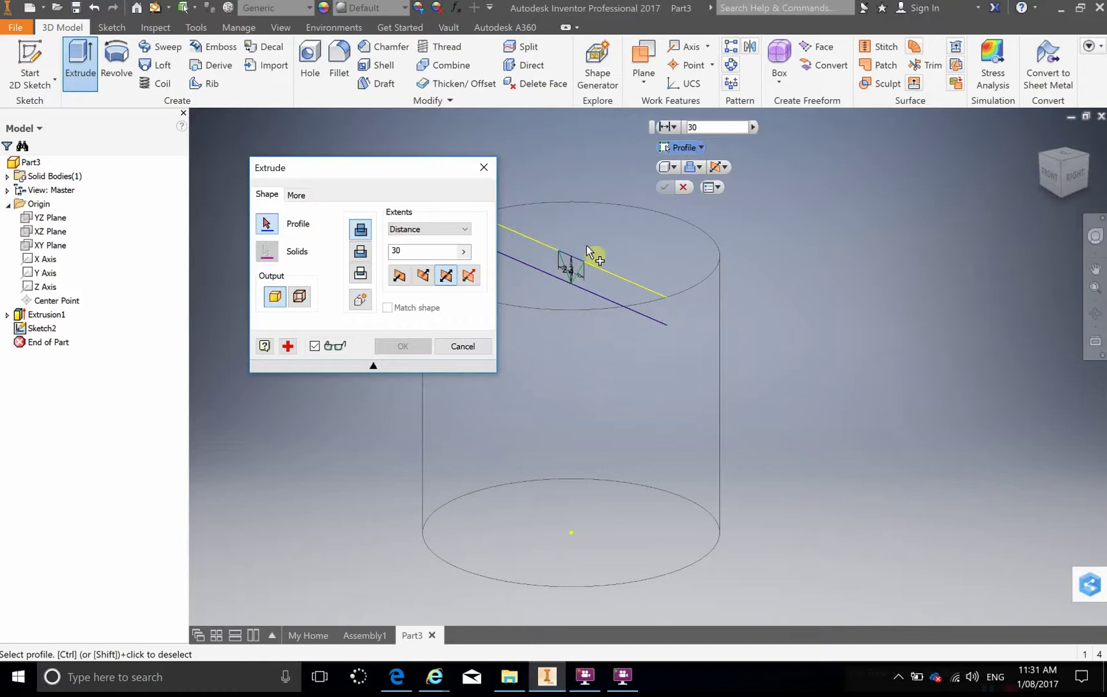
left_click(363, 254)
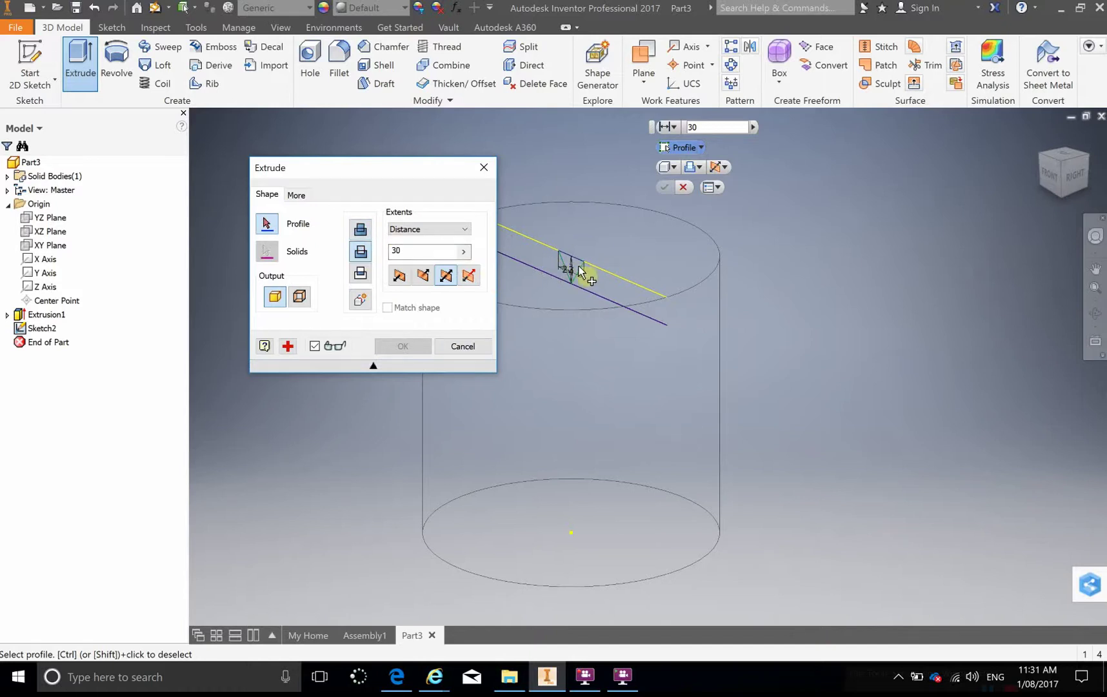
left_click(577, 265)
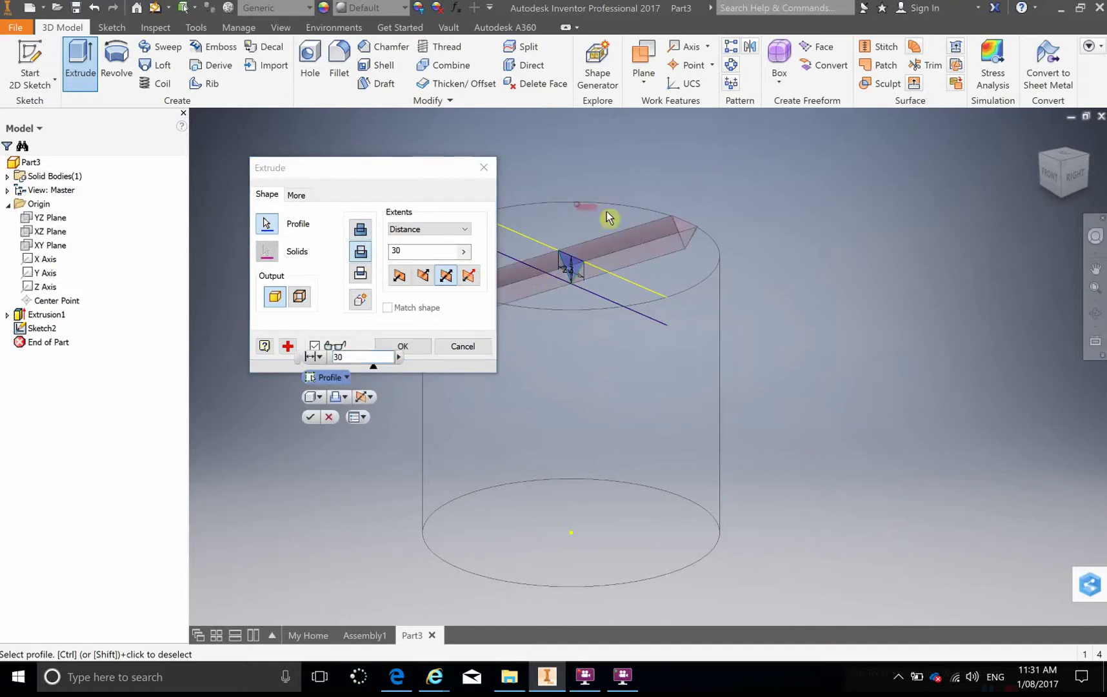
middle_click_drag(552, 173, 749, 168)
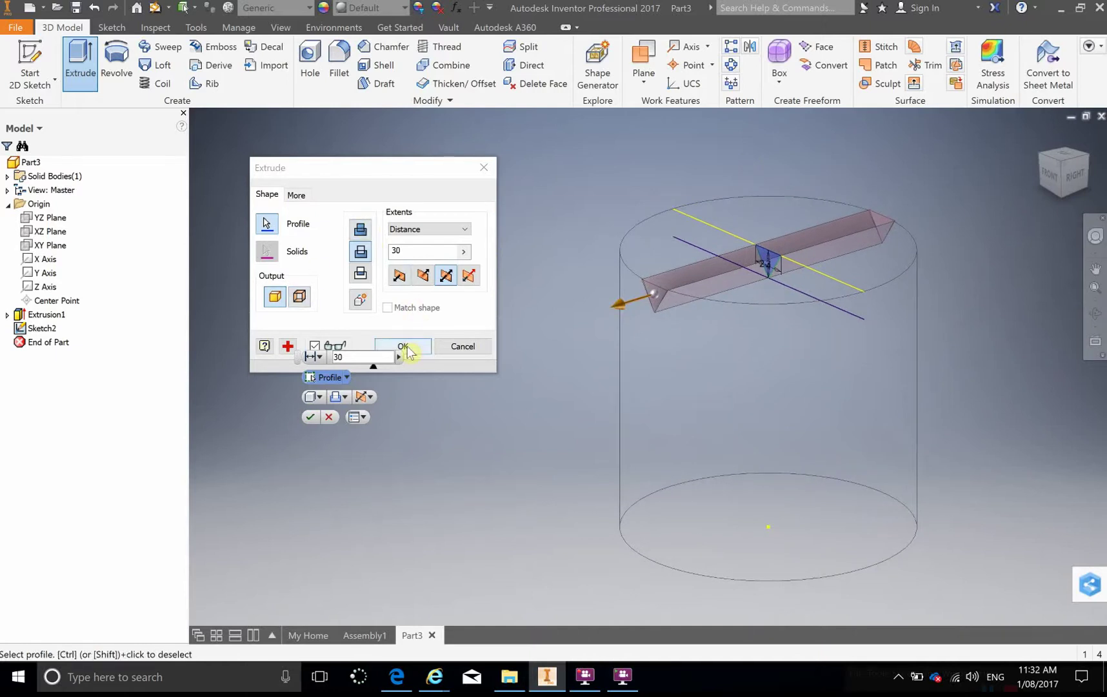
scroll(662, 299, "down", 5)
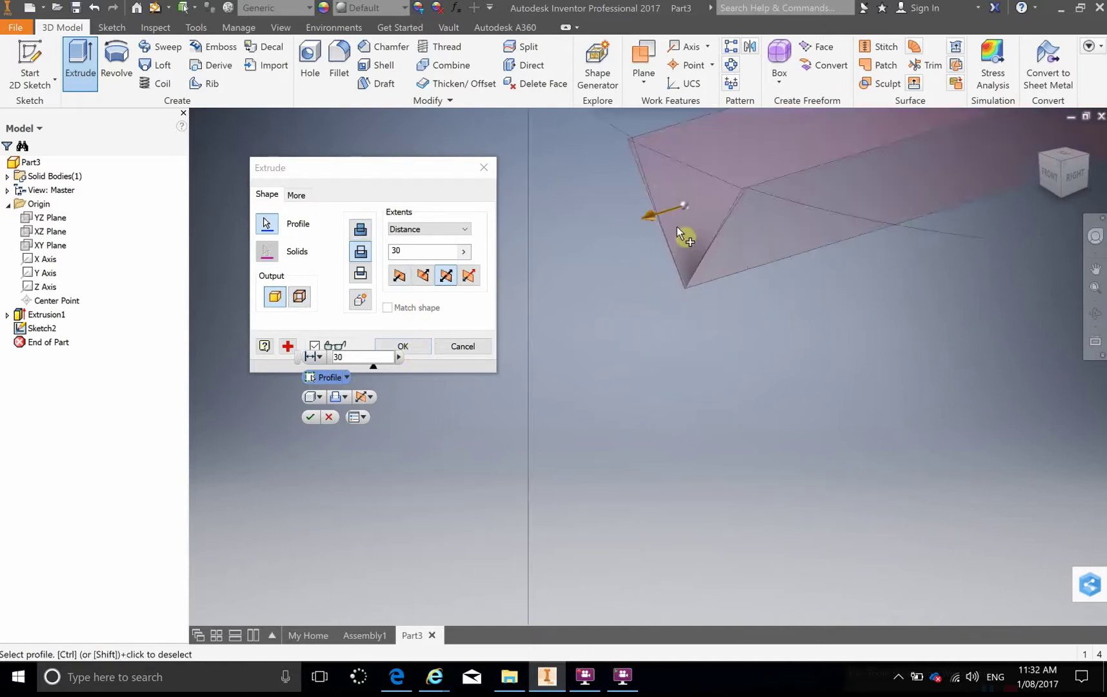
scroll(694, 217, "up", 5)
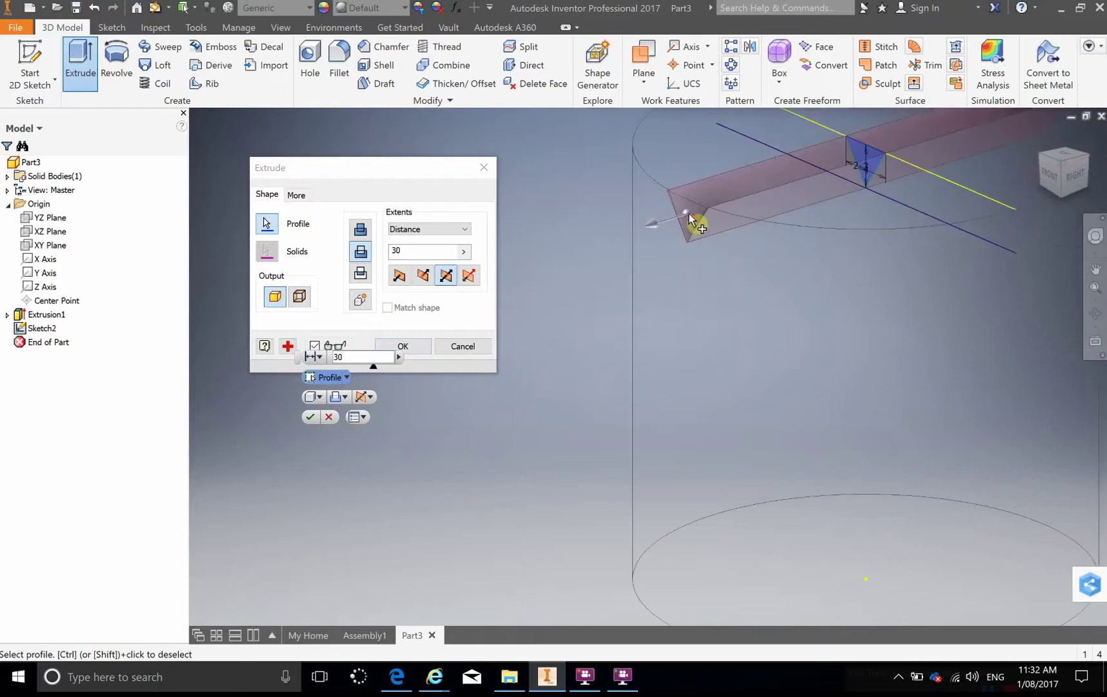
mouse_move(739, 173)
middle_mouse_down()
mouse_move(593, 327)
mouse_move(593, 313)
middle_mouse_up()
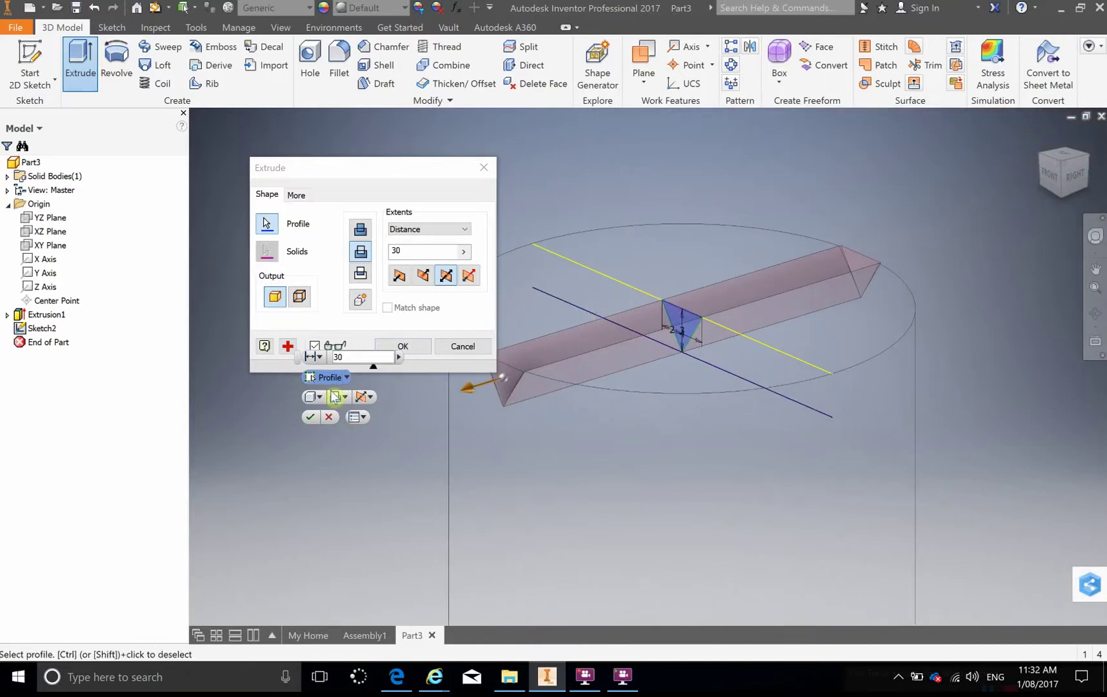
left_click(416, 349)
Step: Circular-pattern the Extrusion2 groove 8 times over 360° about the Y Axis
scroll(716, 334, "up", 2)
scroll(712, 329, "down", 3)
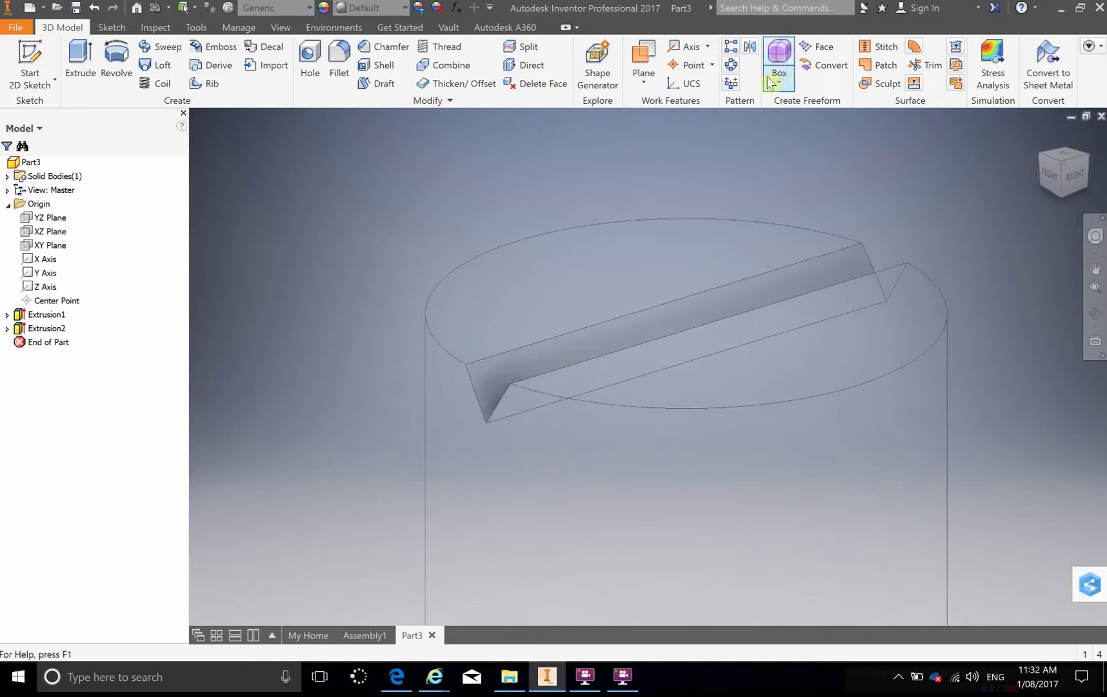
left_click(731, 64)
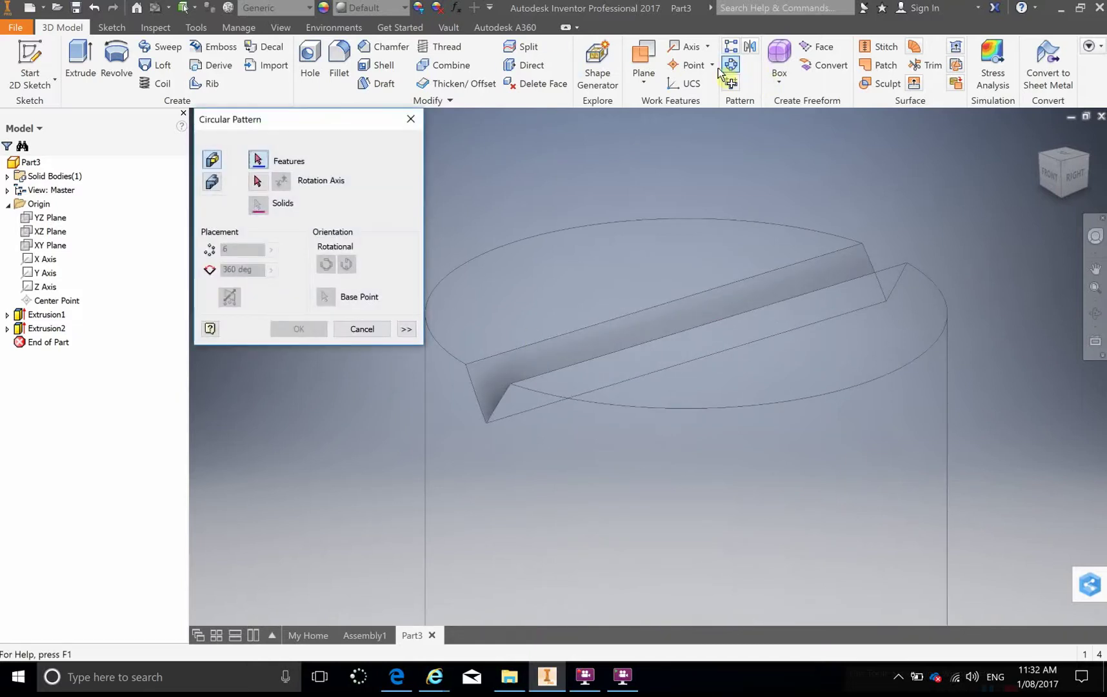
left_click(497, 384)
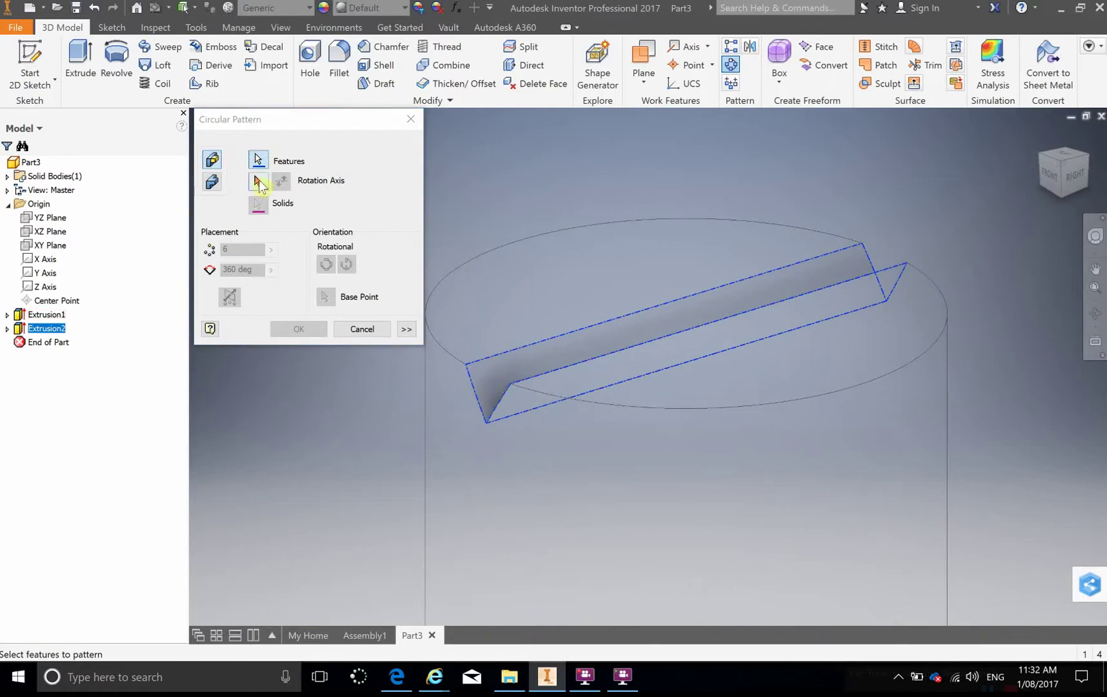
left_click(258, 183)
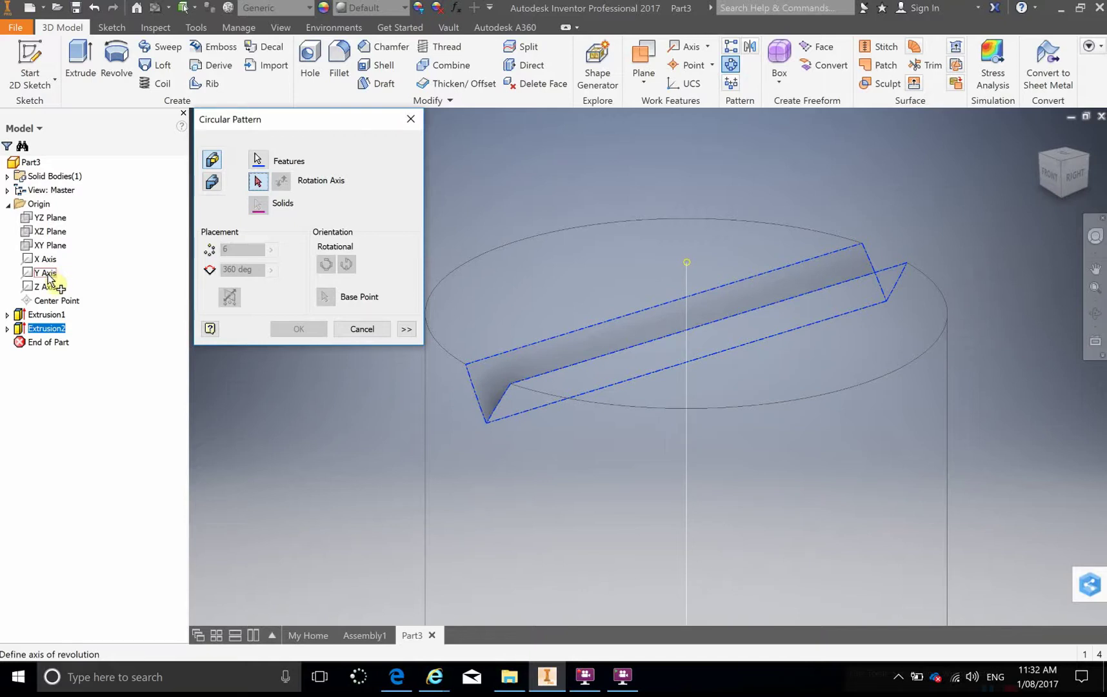
left_click(49, 277)
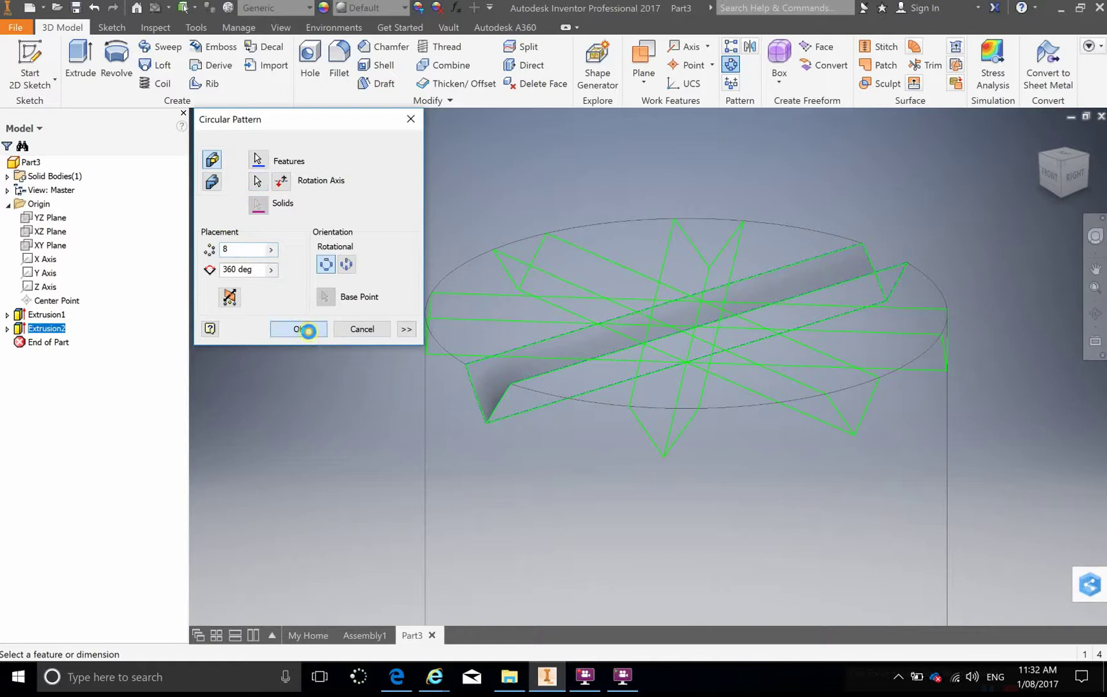
left_click(304, 329)
key("F4")
left_click_drag(668, 269, 668, 316)
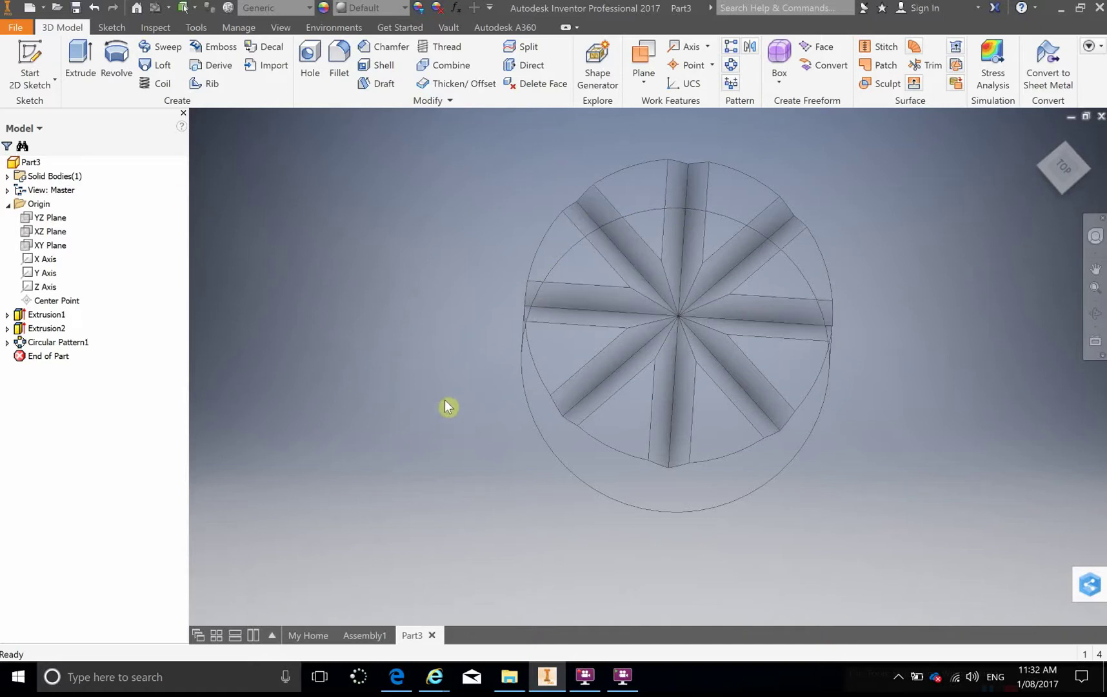
Step: Display the grooved part in the shaded Realistic visual style
middle_click_drag(448, 406, 702, 363, "shift")
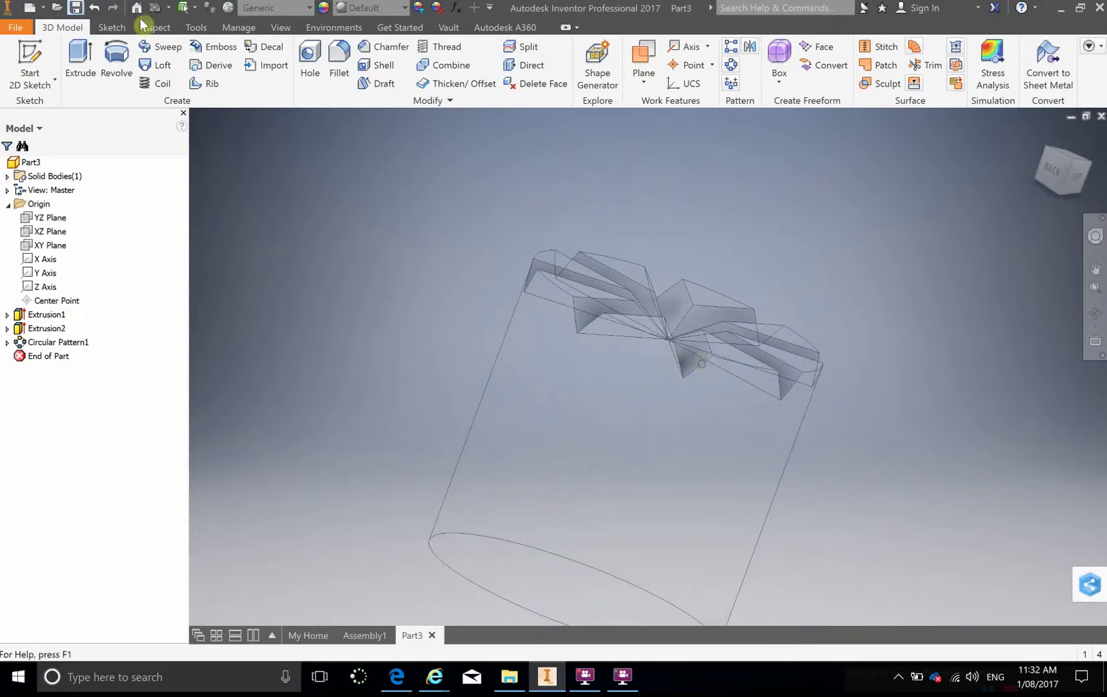
left_click(282, 27)
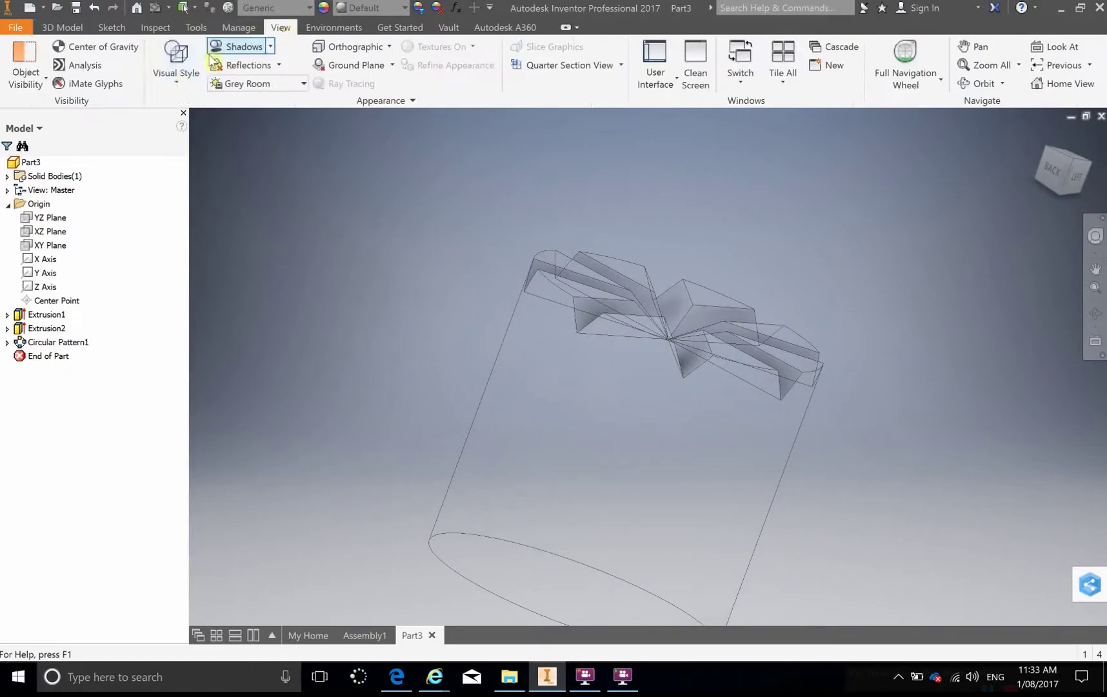
left_click(174, 61)
left_click(189, 105)
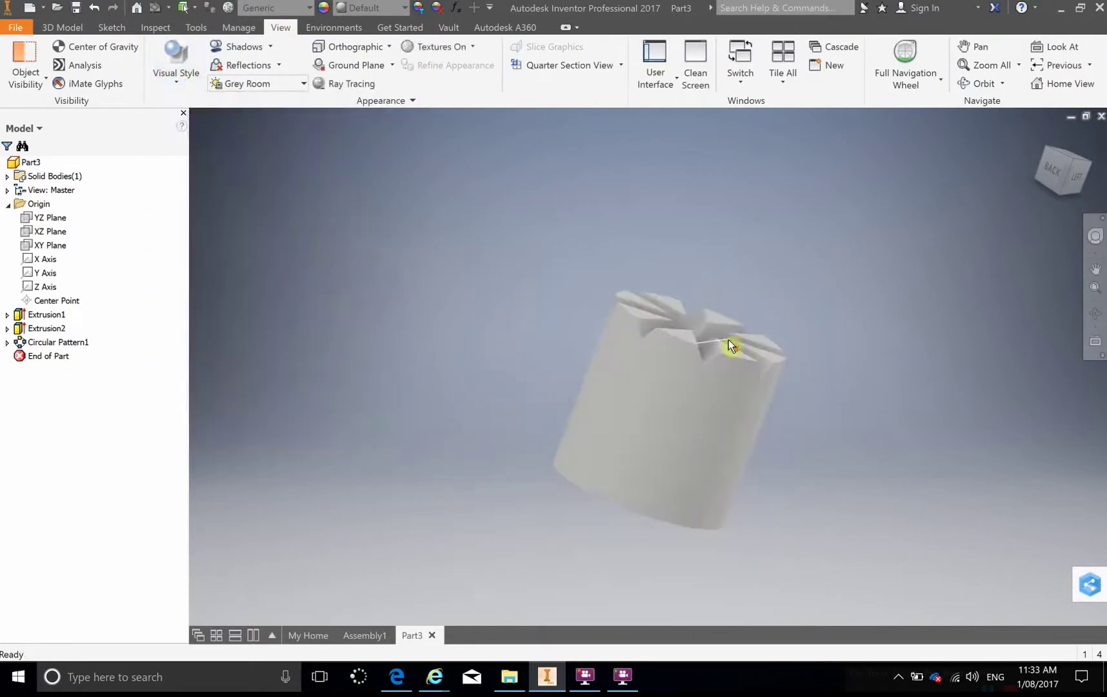
Step: Orbit the part until its slotted end faces you, then shift it left
middle_click_drag(720, 281, 746, 315, "shift")
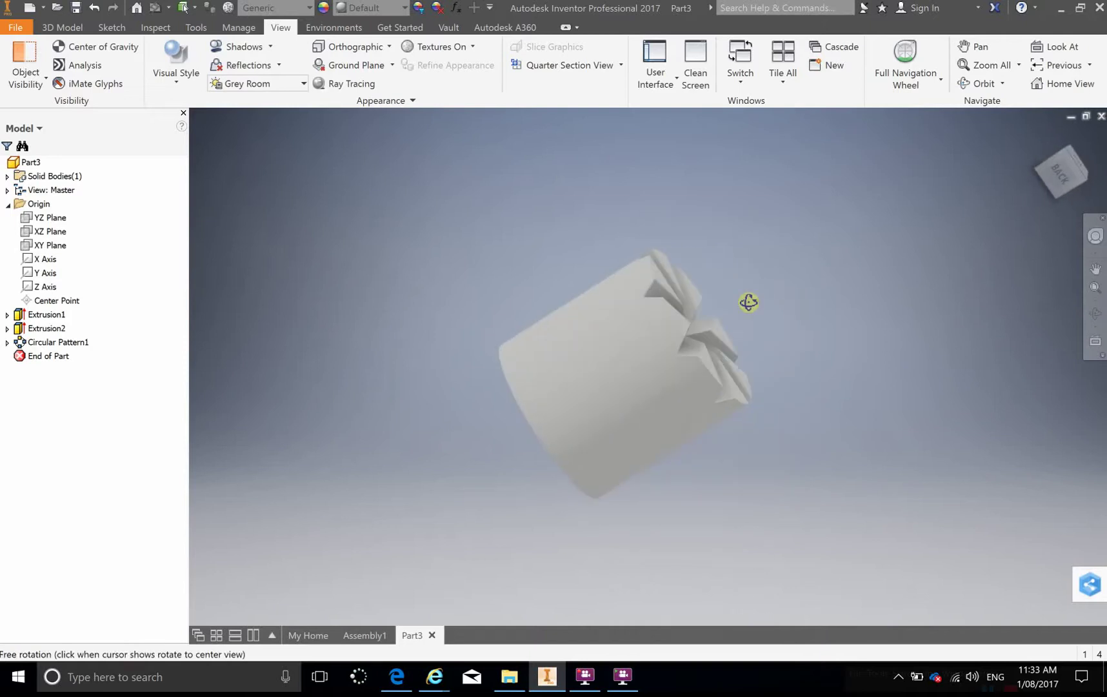
left_click_drag(749, 302, 727, 302)
key("Escape")
scroll(700, 334, "down", 2)
scroll(699, 297, "up", 2)
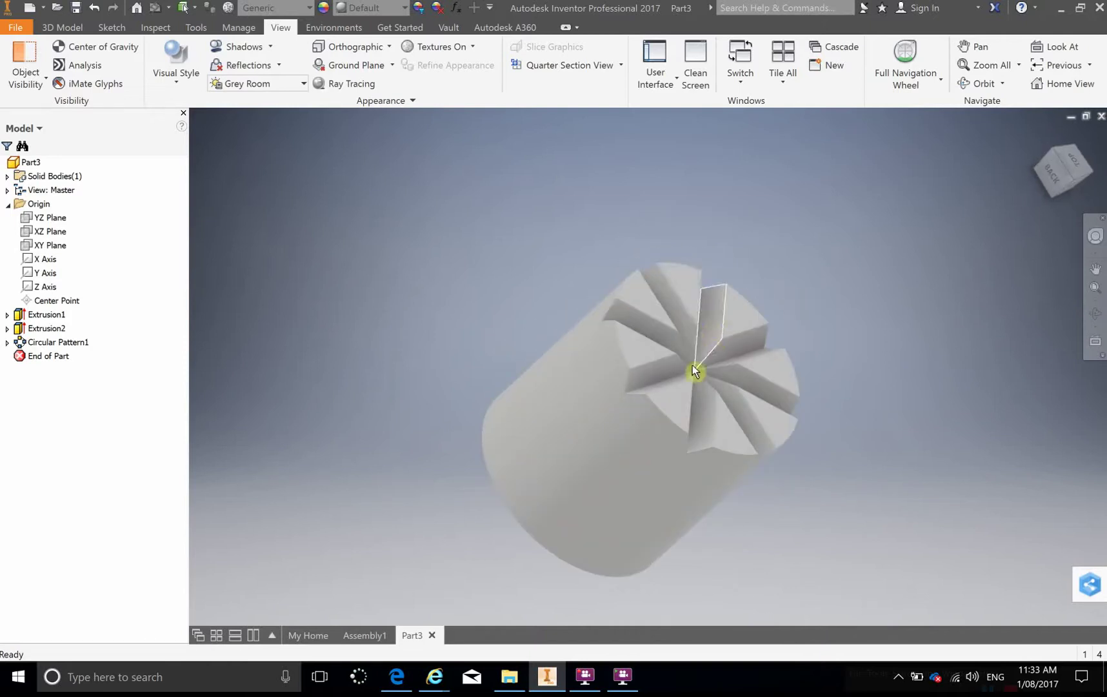
middle_click_drag(696, 371, 524, 363)
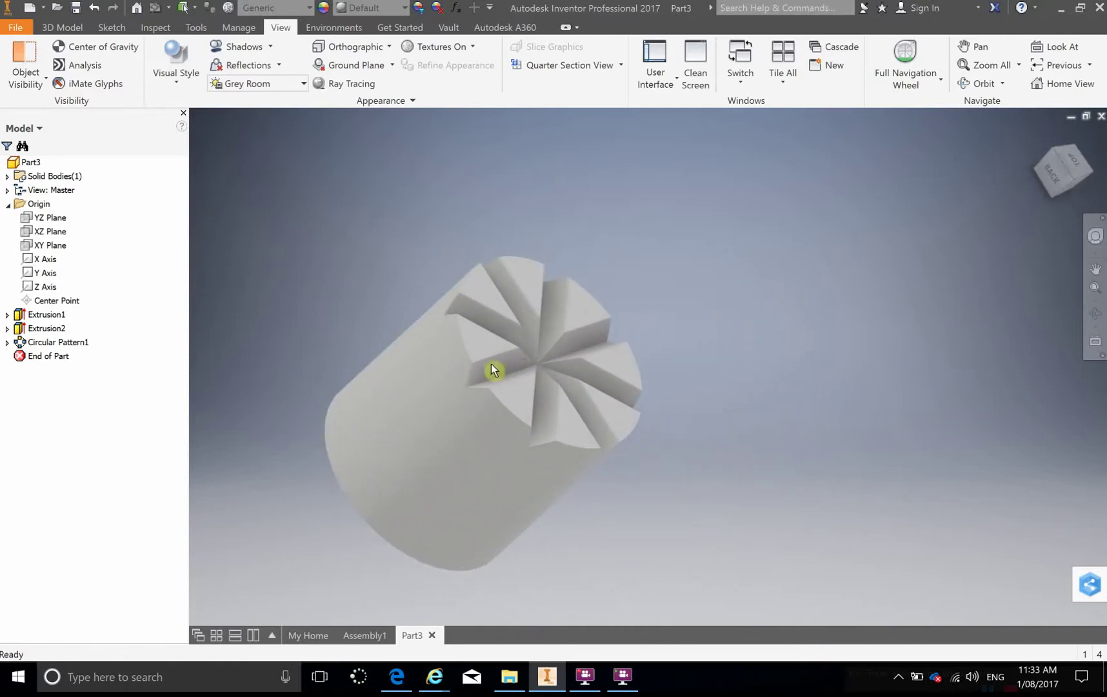
Step: Save the part as Part3 fm.ipt in the Lesson resources Industrial Design folder
left_click(18, 28)
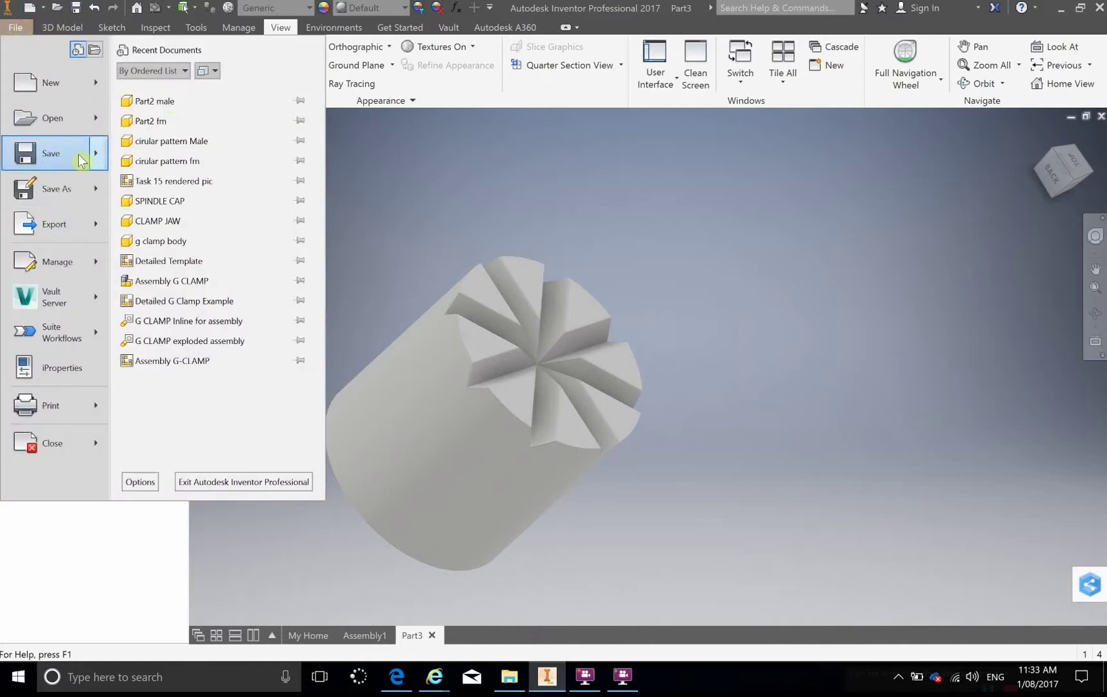
left_click(59, 187)
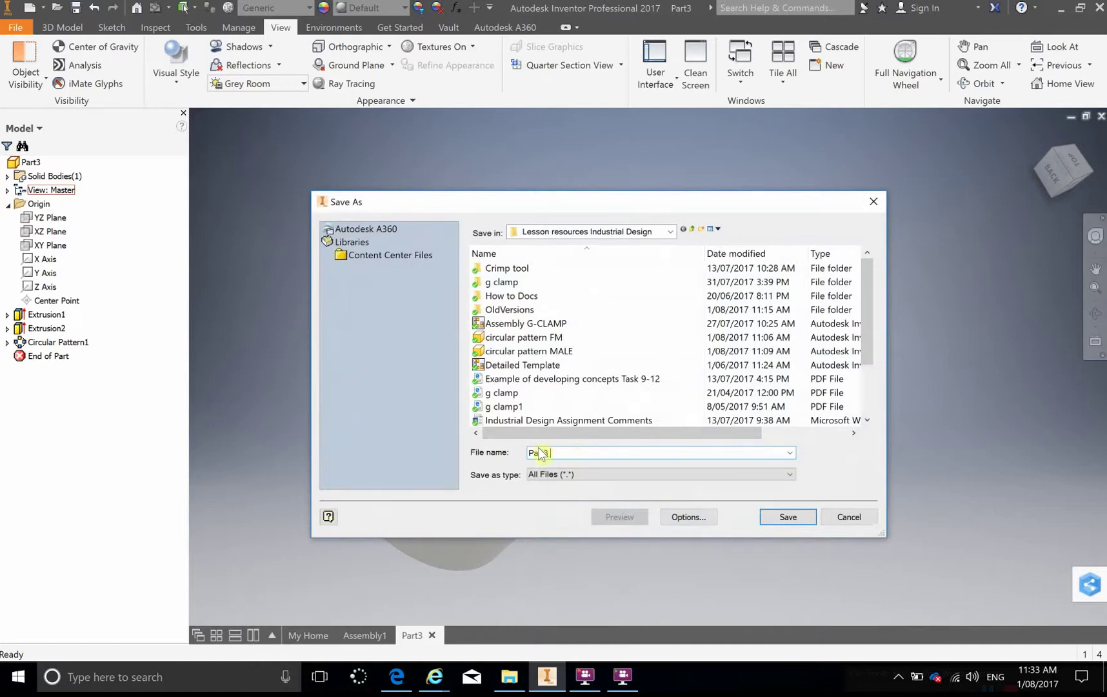
left_click(788, 518)
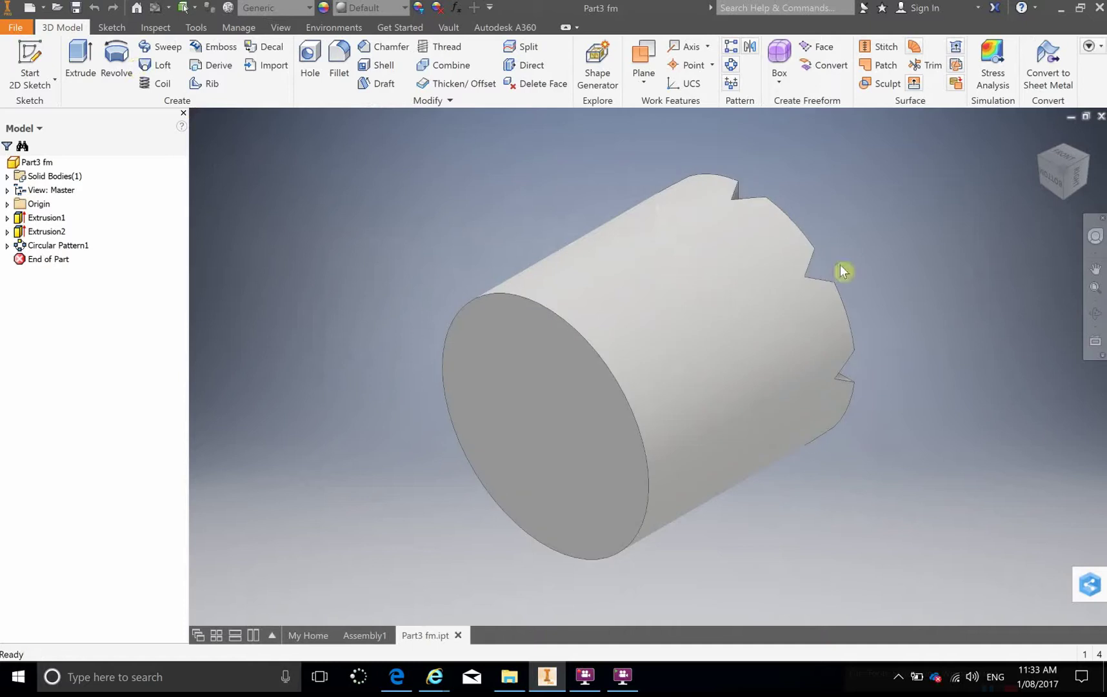
Step: Expand Extrusion2 in the browser and open Sketch2 for editing
middle_click_drag(479, 377, 325, 404, "shift")
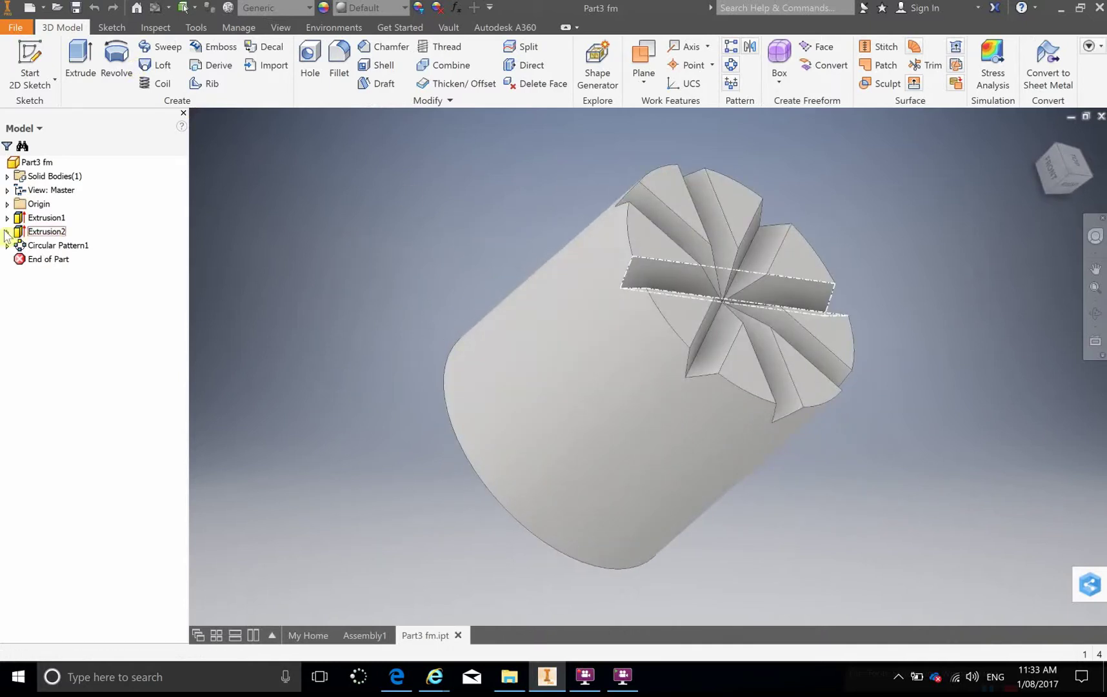
left_click(7, 232)
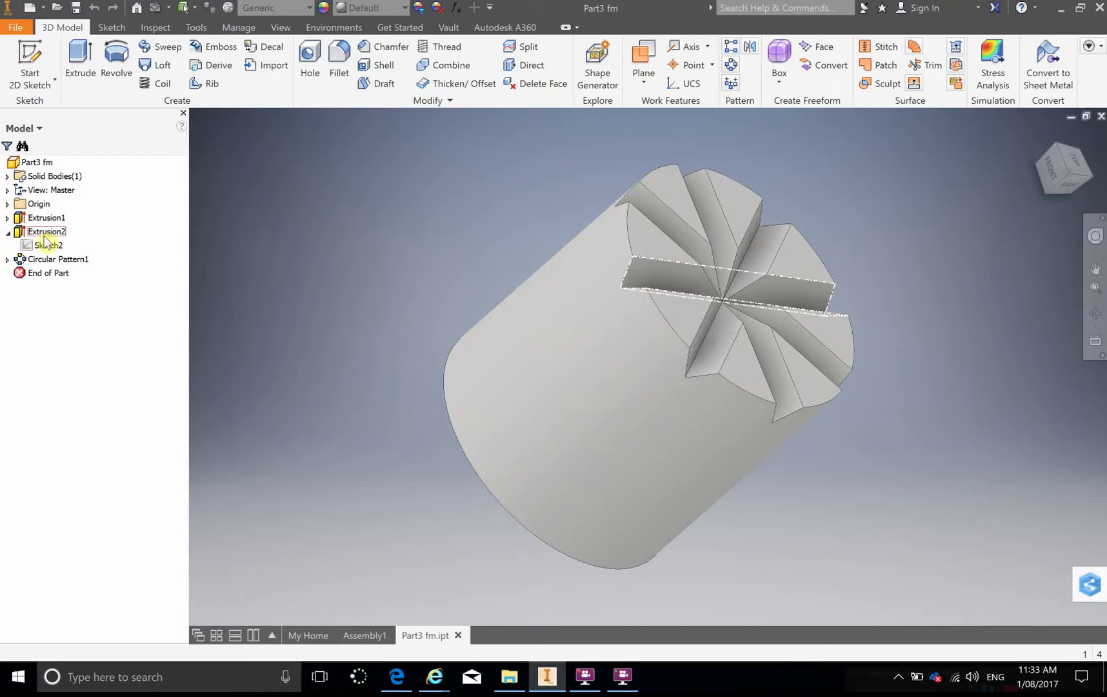
double_click(31, 247)
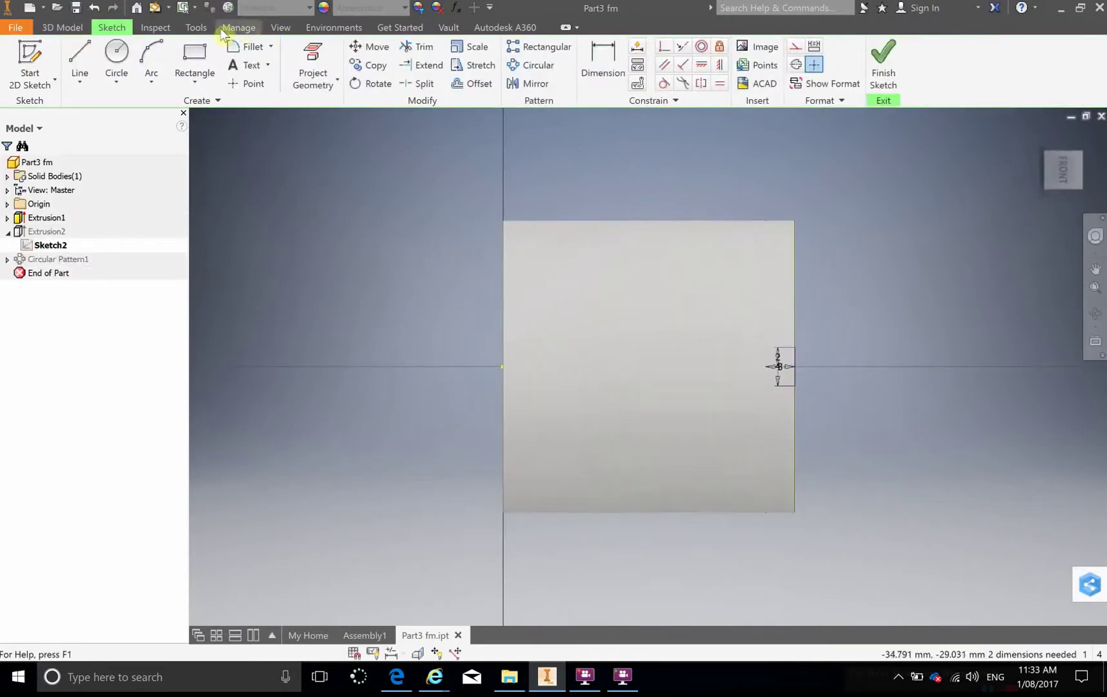
Step: Set the visual style to Wireframe with Hidden Edges and zoom in
left_click(282, 27)
left_click(180, 76)
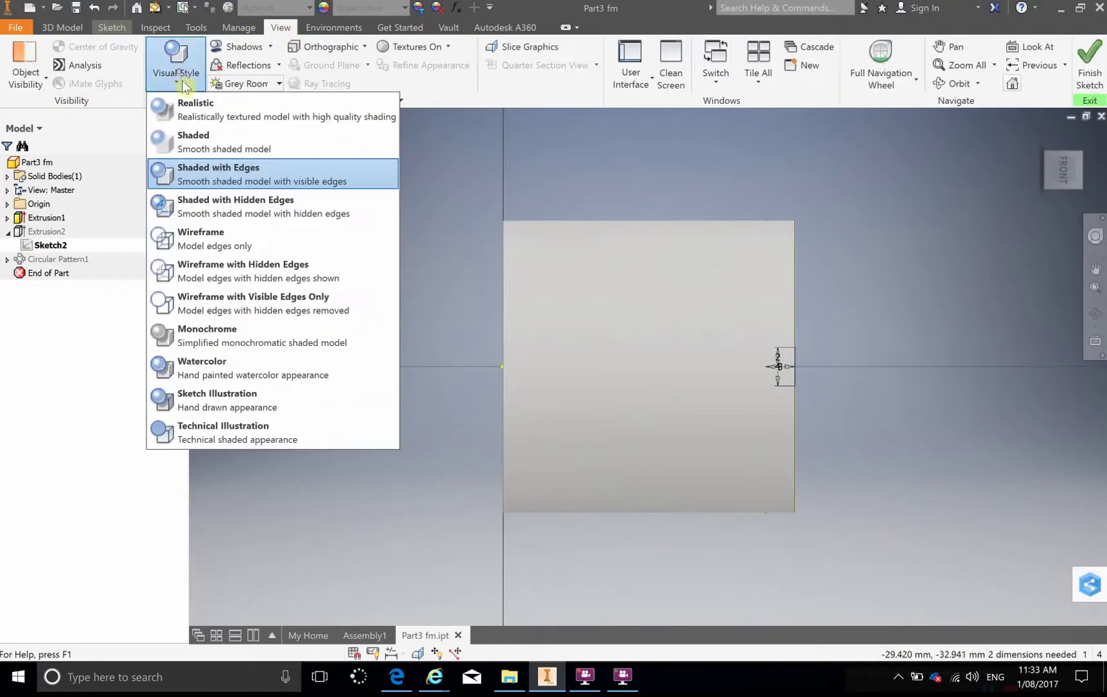
left_click(184, 107)
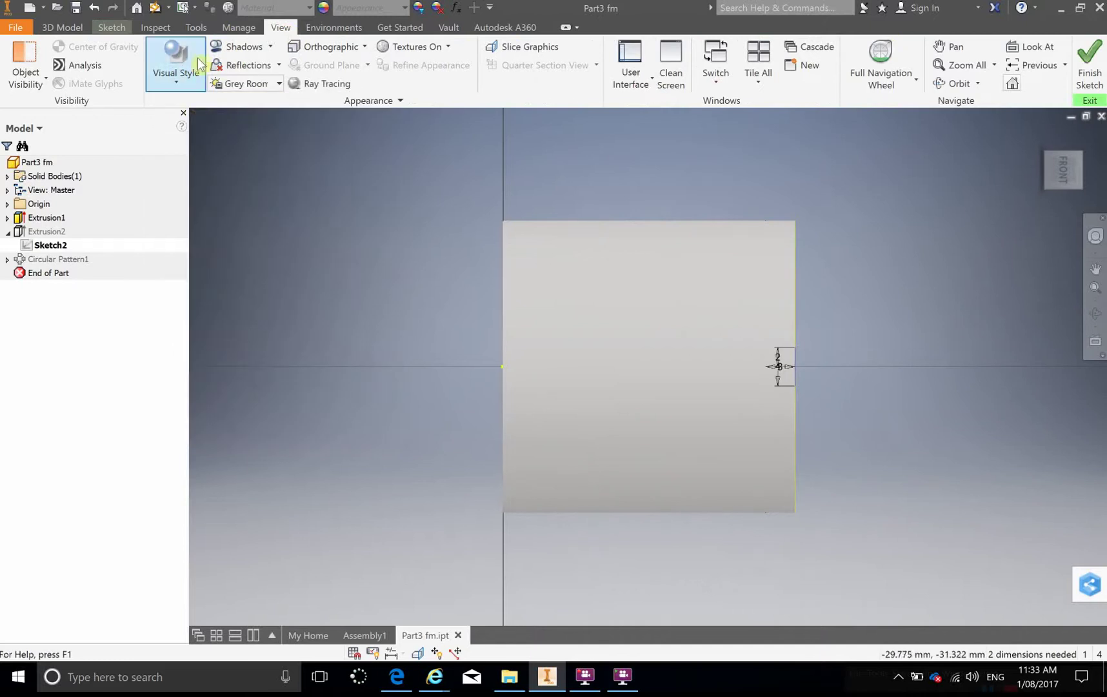
left_click(178, 72)
left_click(203, 262)
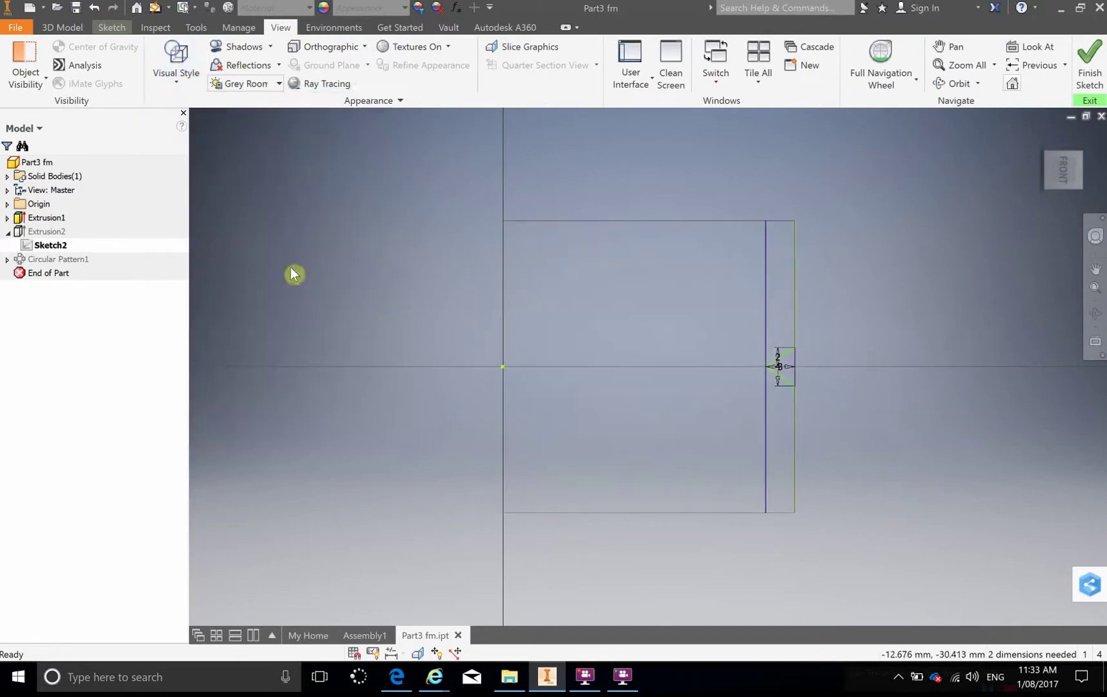
scroll(778, 380, "down", 5)
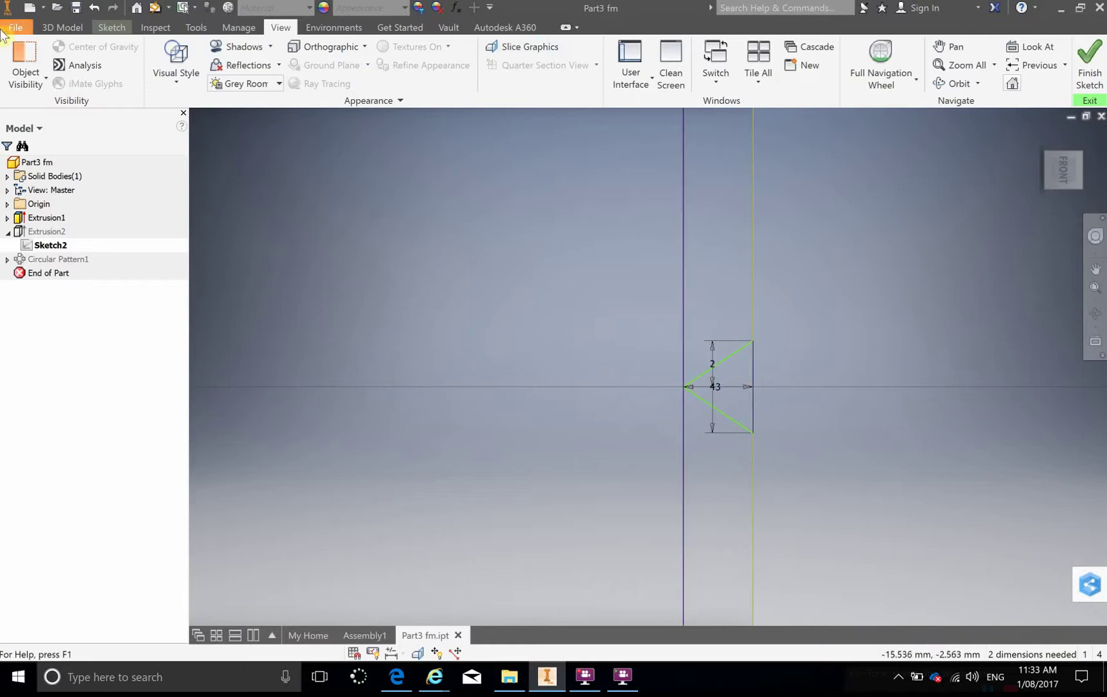
Step: Mirror the V-notch lines across the vertical line in Sketch2 to form a diamond
left_click(155, 27)
left_click(108, 28)
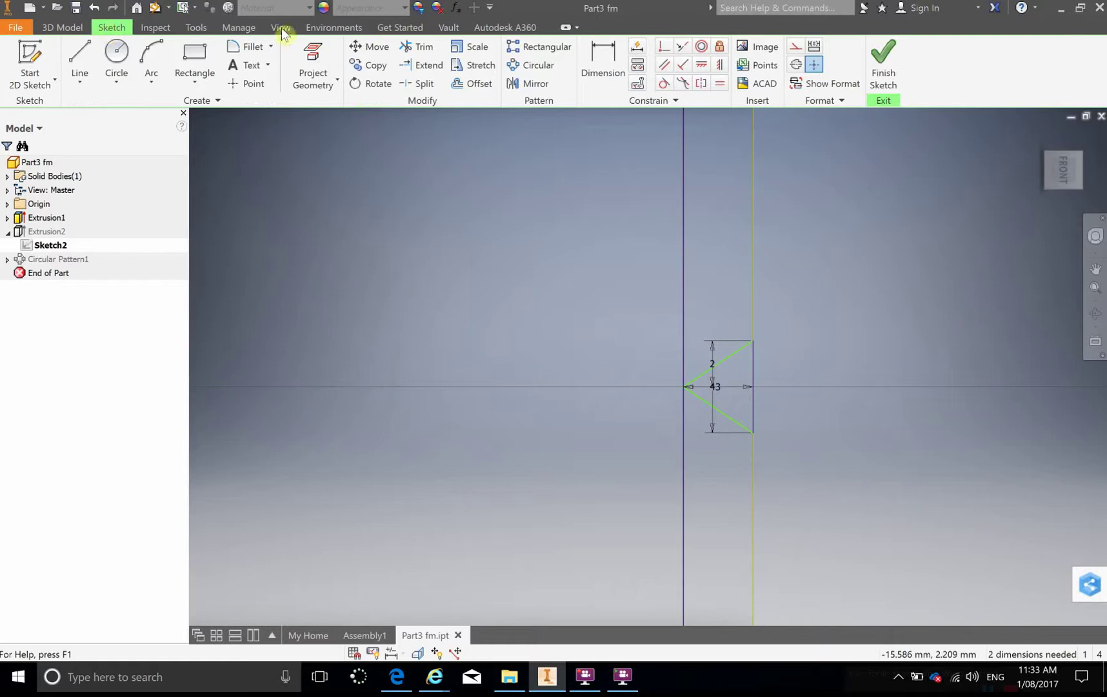
left_click(533, 86)
left_click(733, 356)
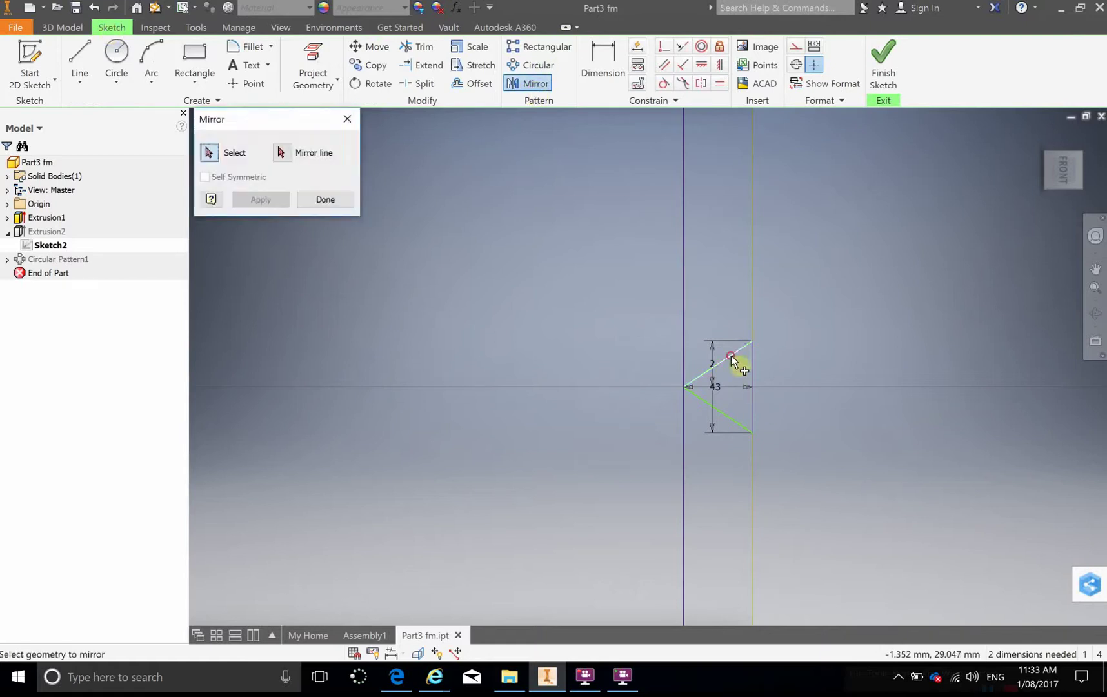
left_click(743, 421)
left_click(754, 422)
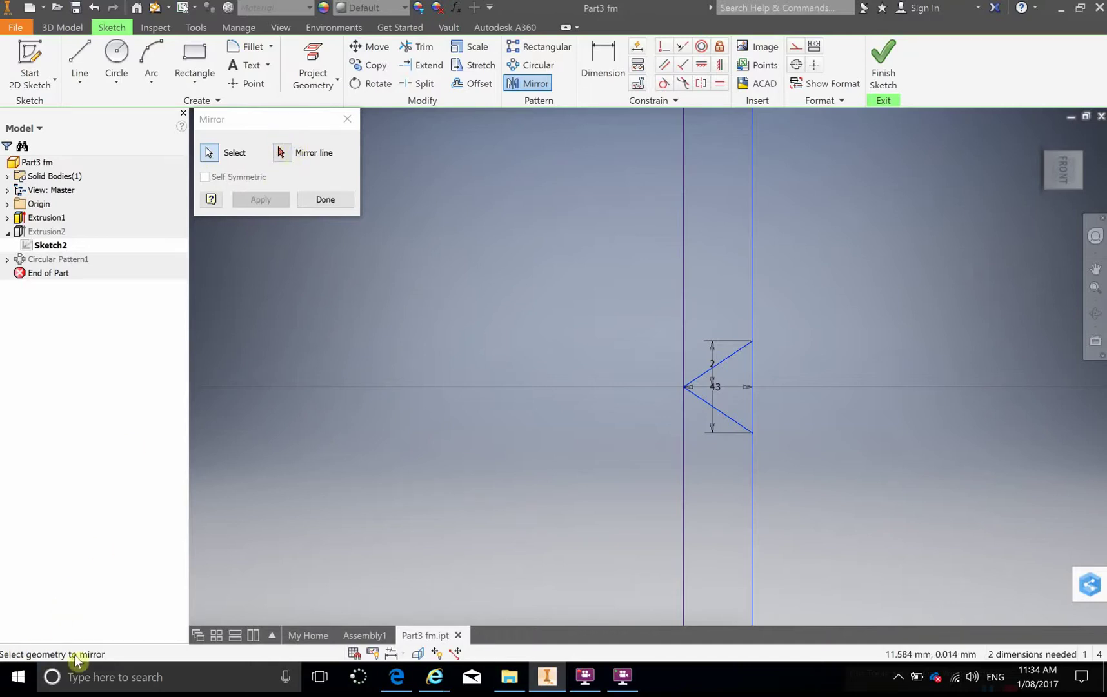
left_click(281, 153)
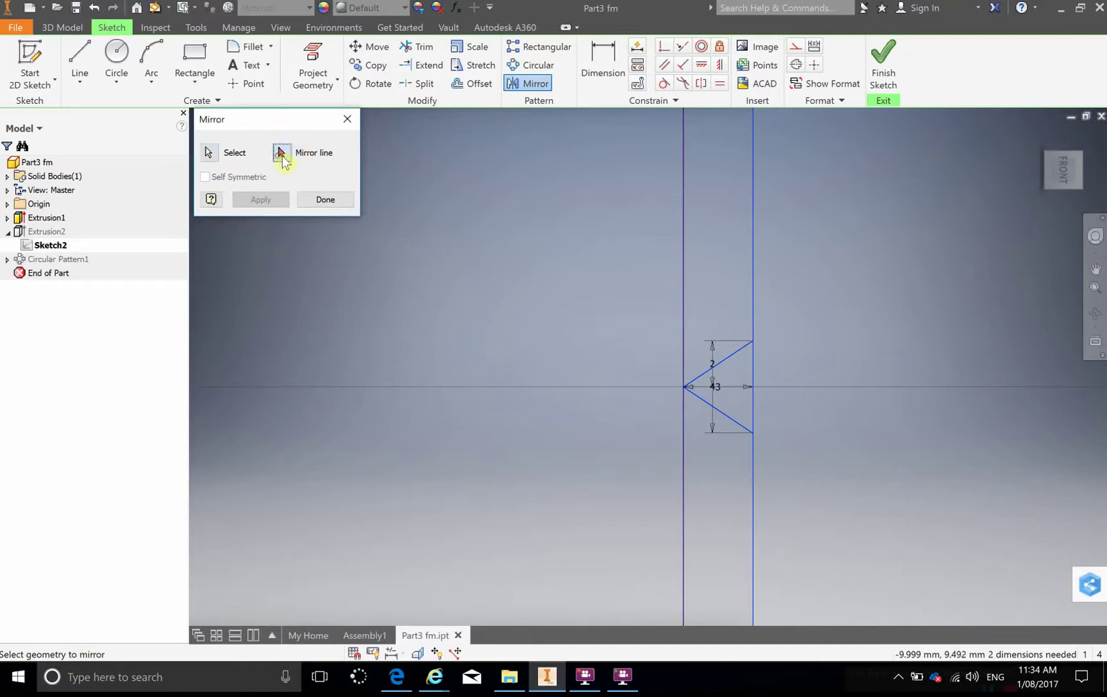
left_click(752, 407)
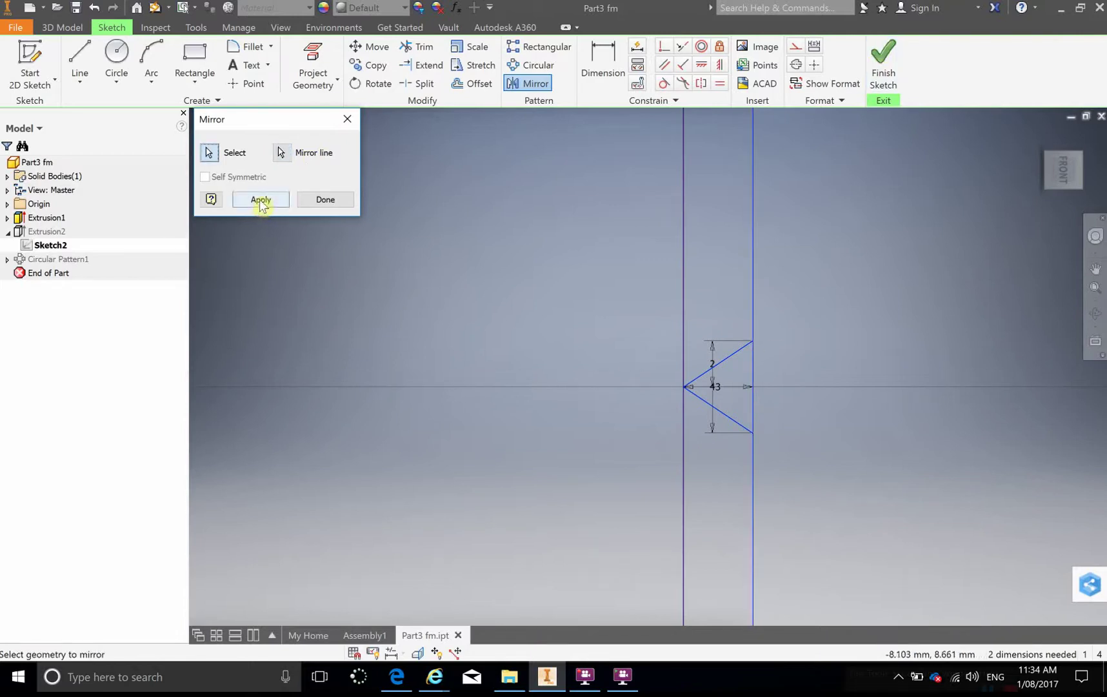
left_click(261, 200)
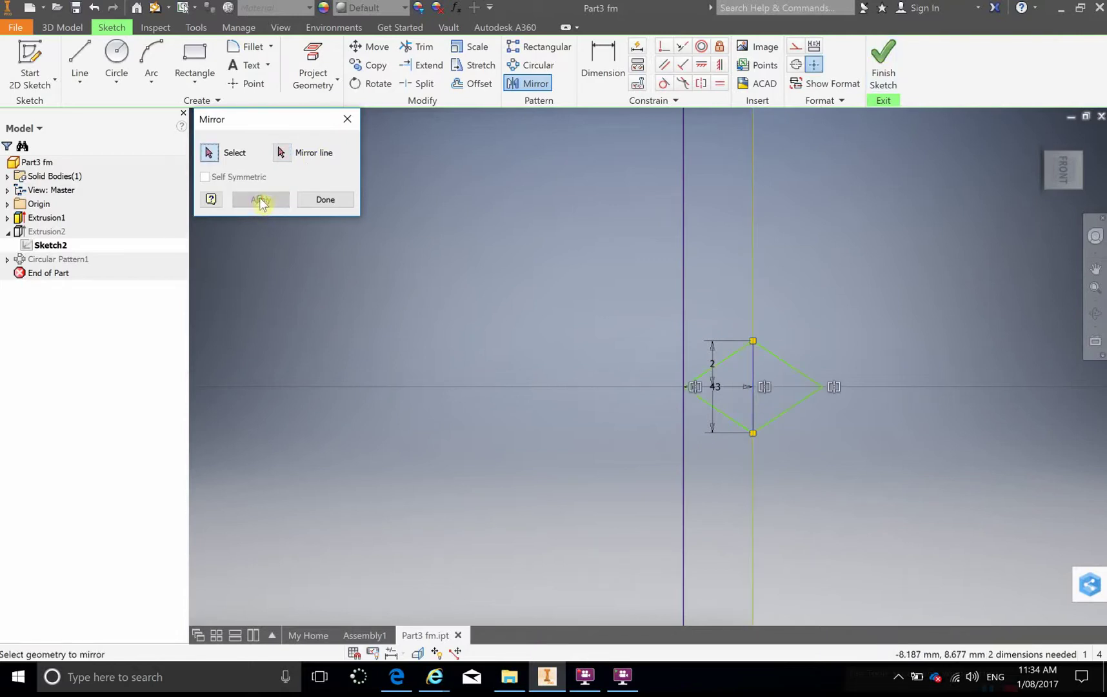
left_click(325, 201)
left_click(731, 362)
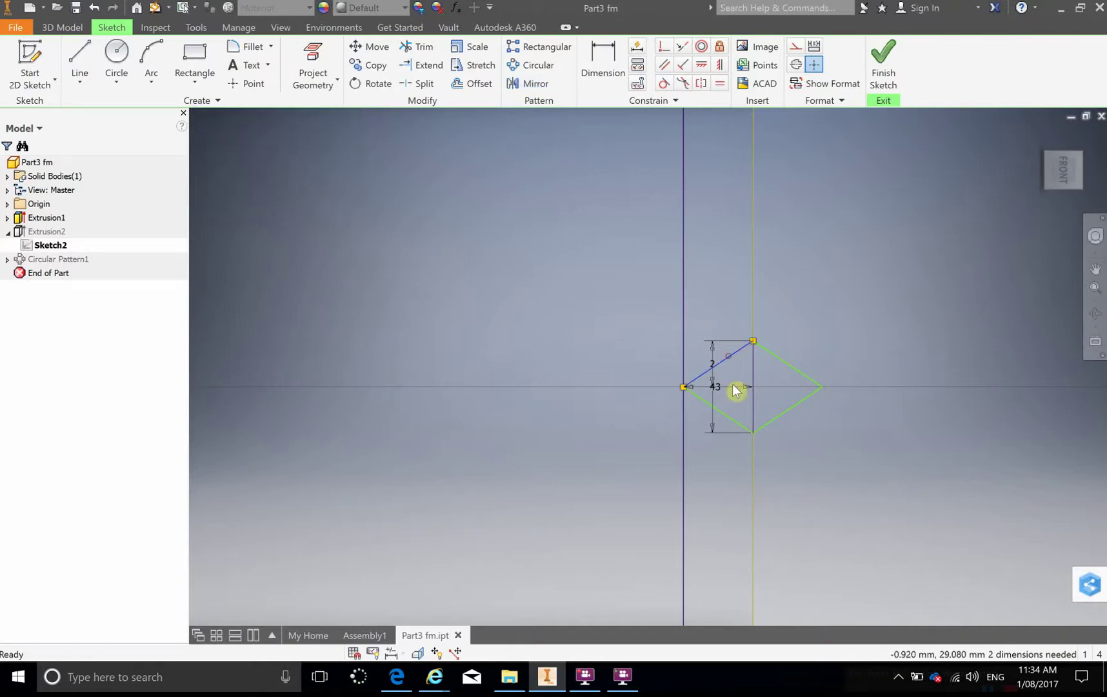
Step: Delete the upper-left and lower-left diamond lines and the left vertical line from Sketch2
key("Escape")
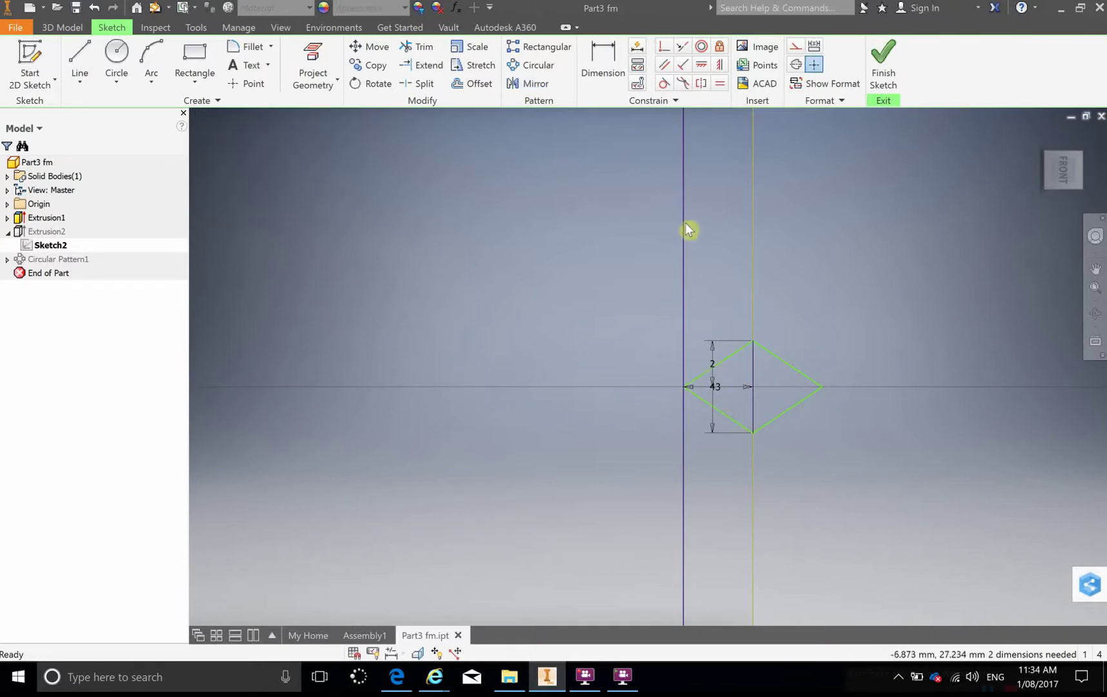
right_click(620, 249)
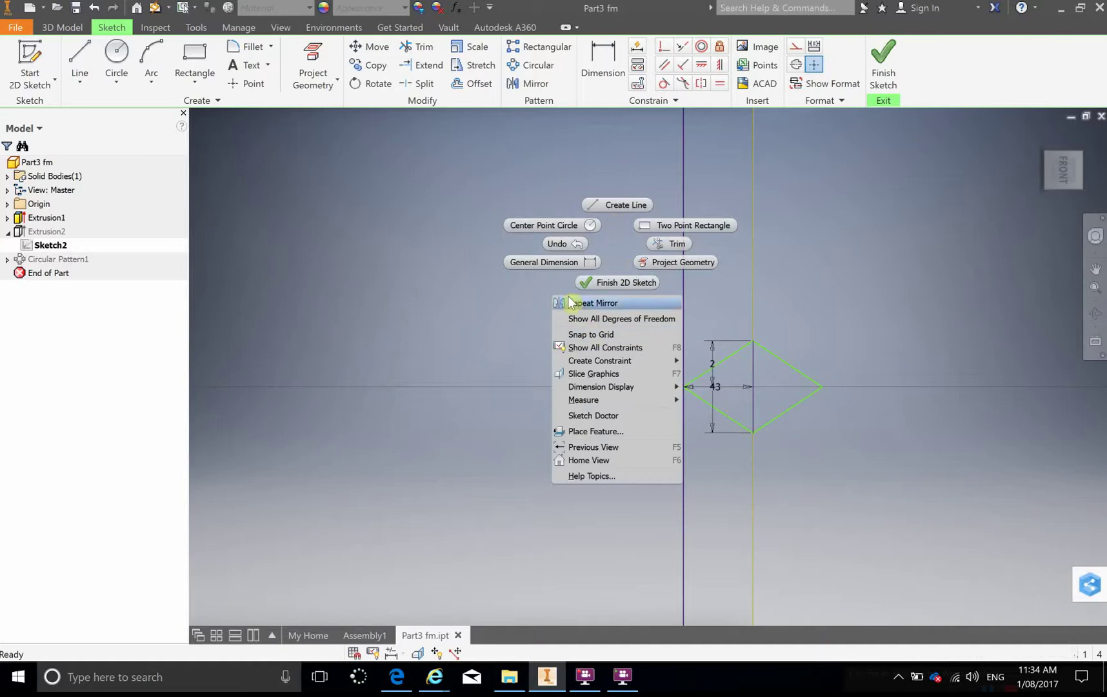
key("Escape")
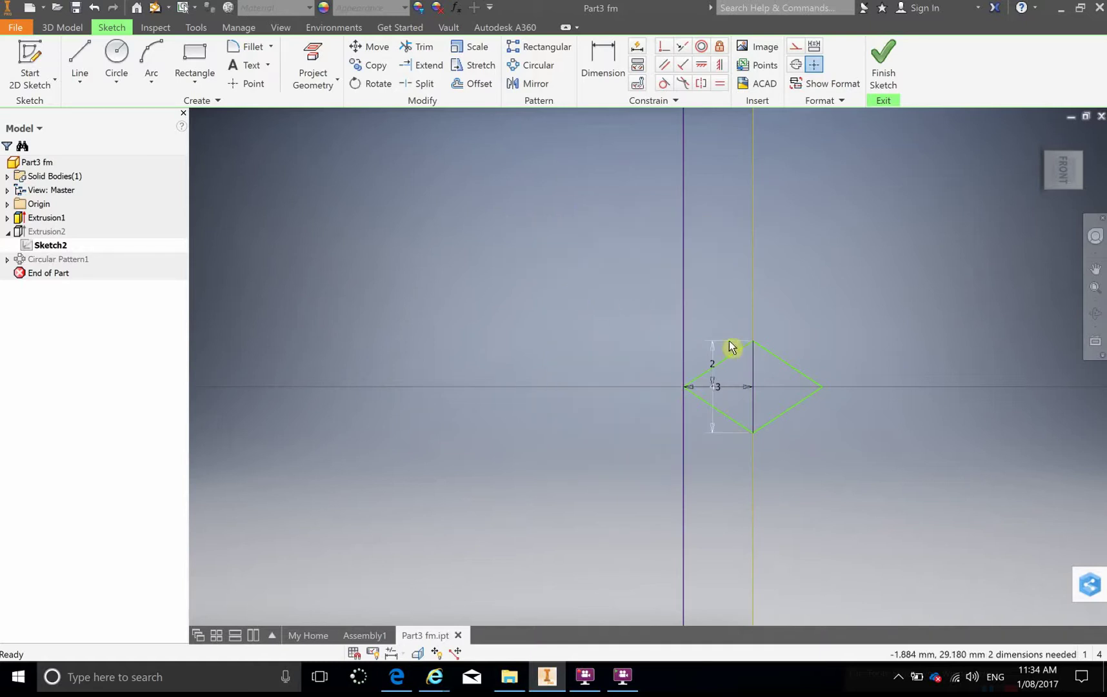
left_click(731, 353)
right_click(733, 355)
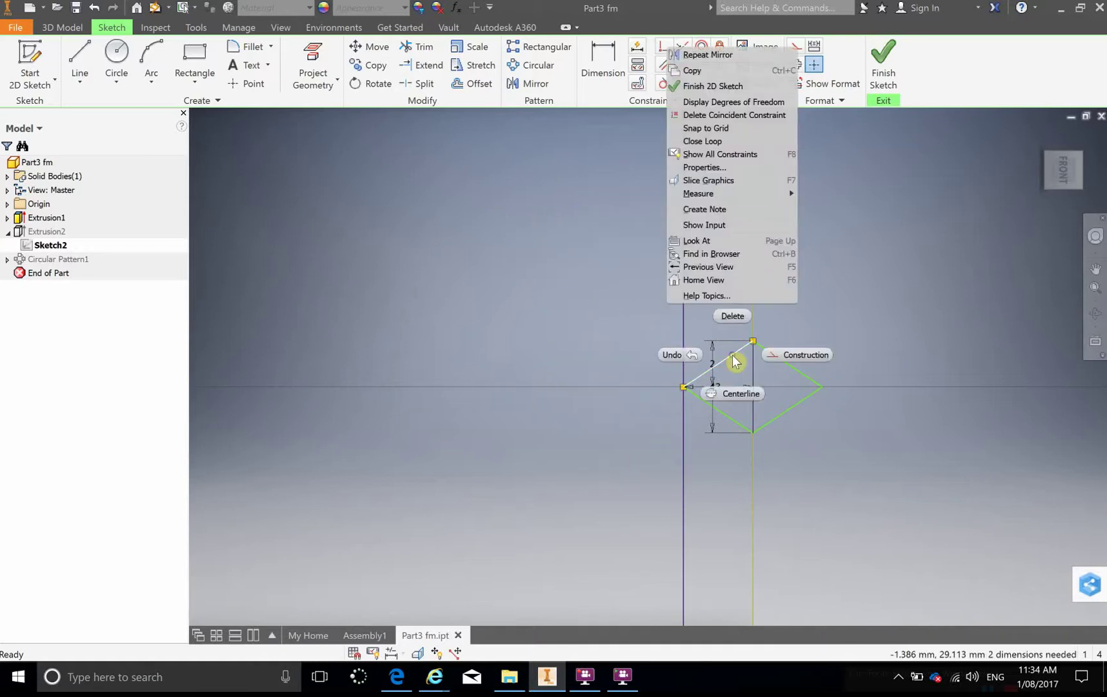
left_click(741, 322)
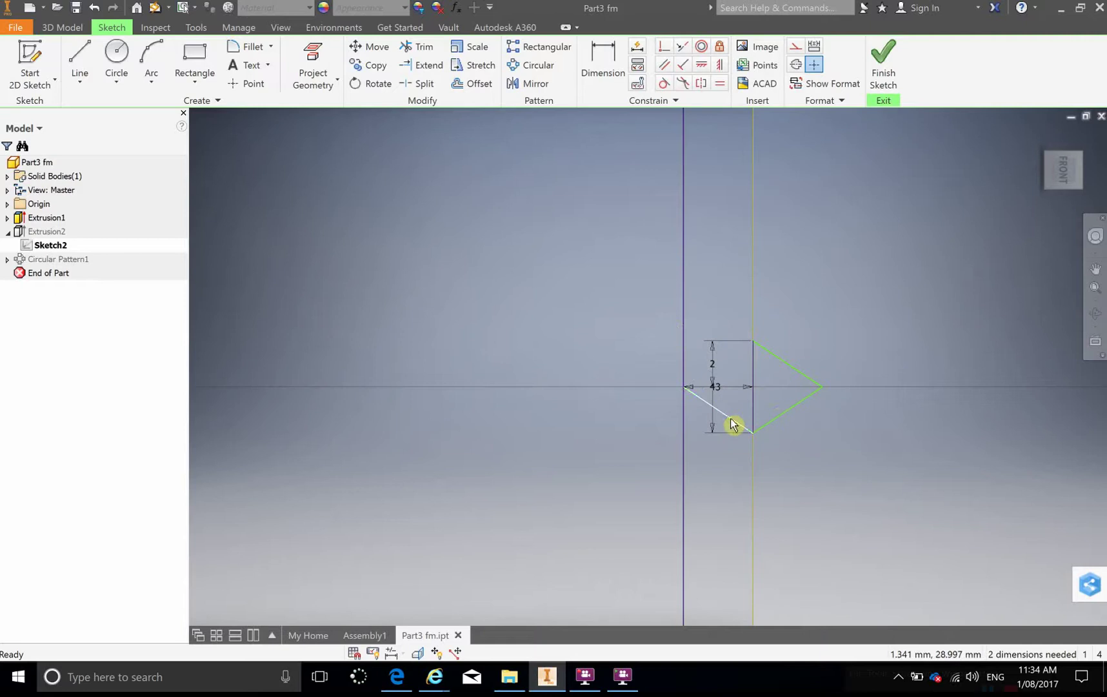
right_click(732, 424)
left_click(729, 386)
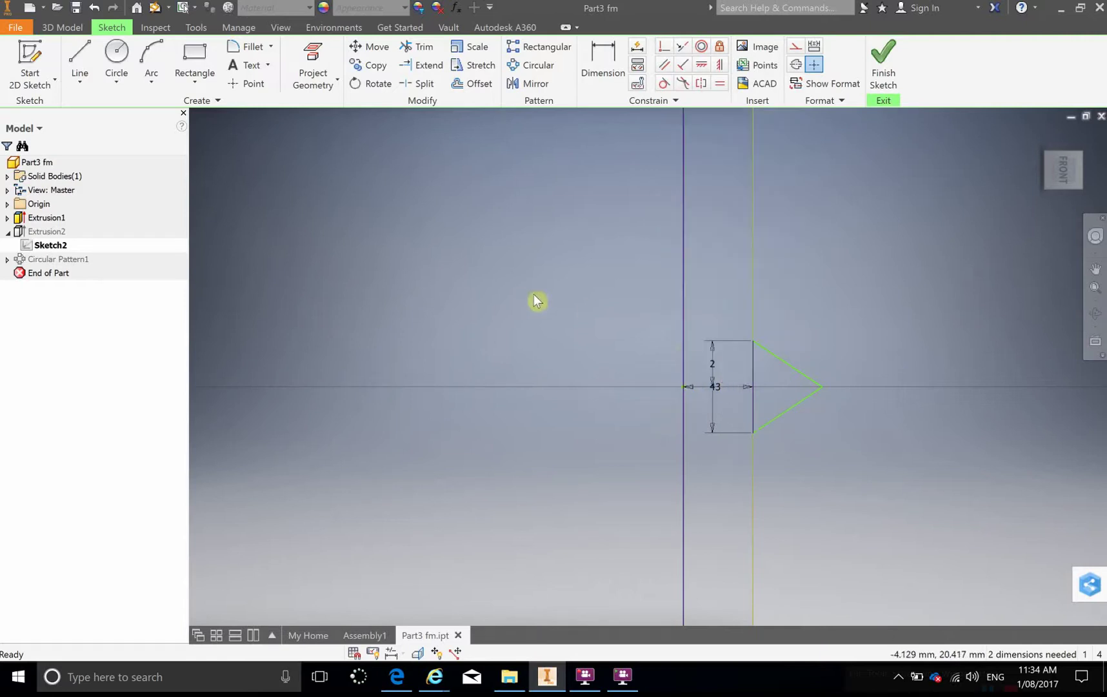
right_click(688, 310)
left_click(680, 267)
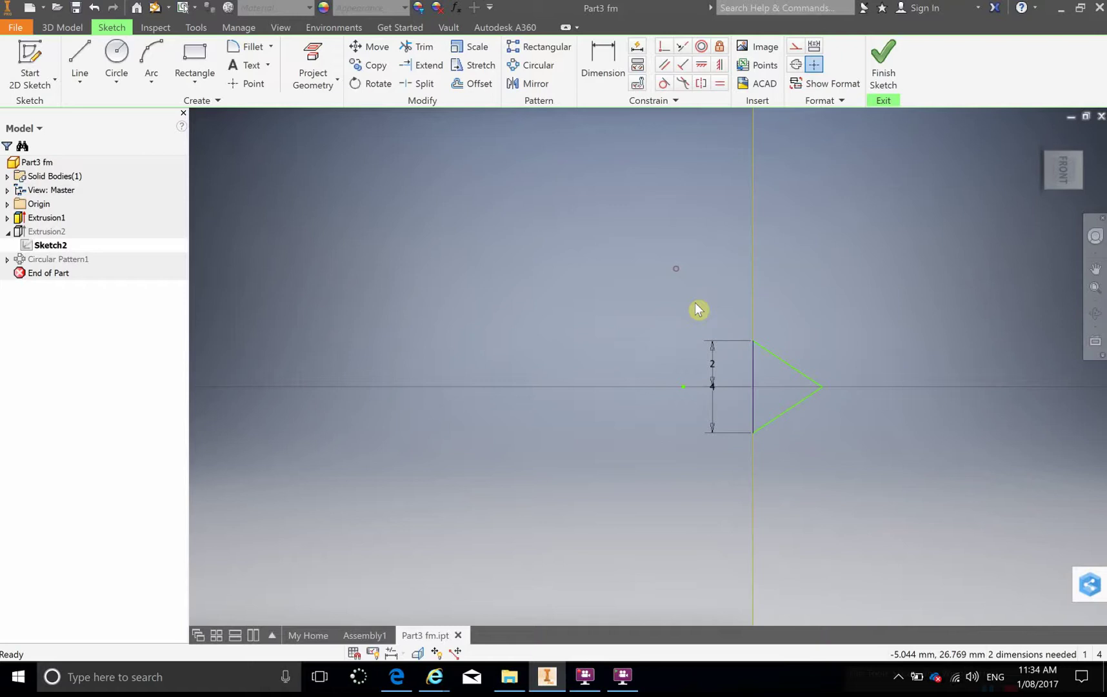
Step: Finish Sketch2 despite the warning, then reverse Extrusion2's extrusion direction
left_click(882, 51)
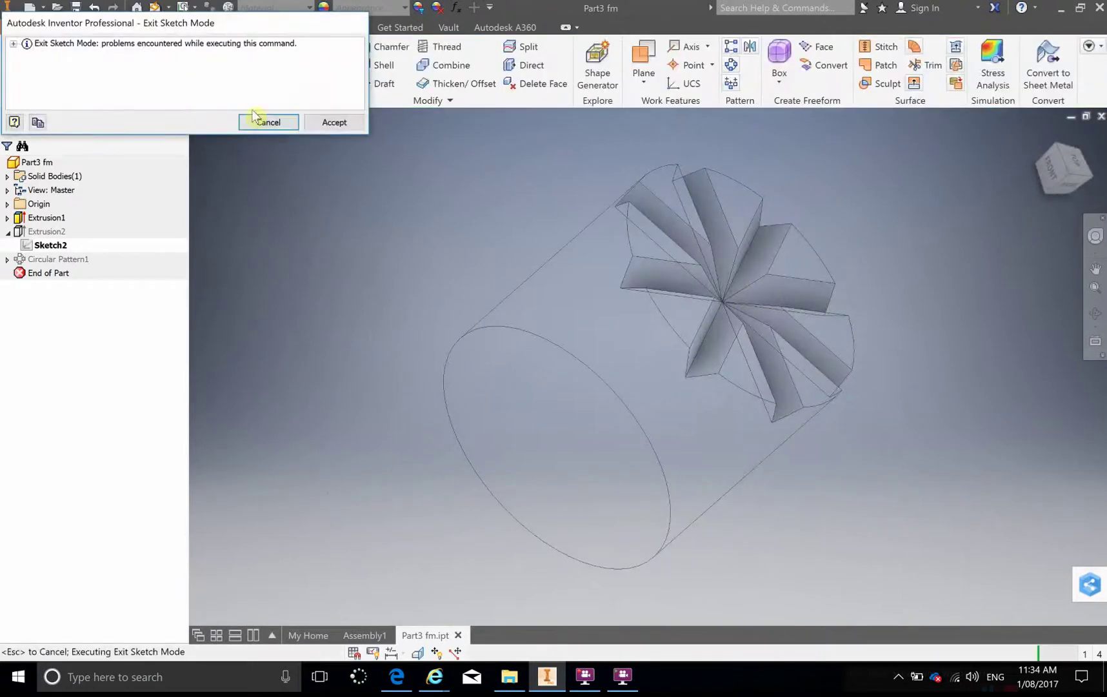
left_click(341, 122)
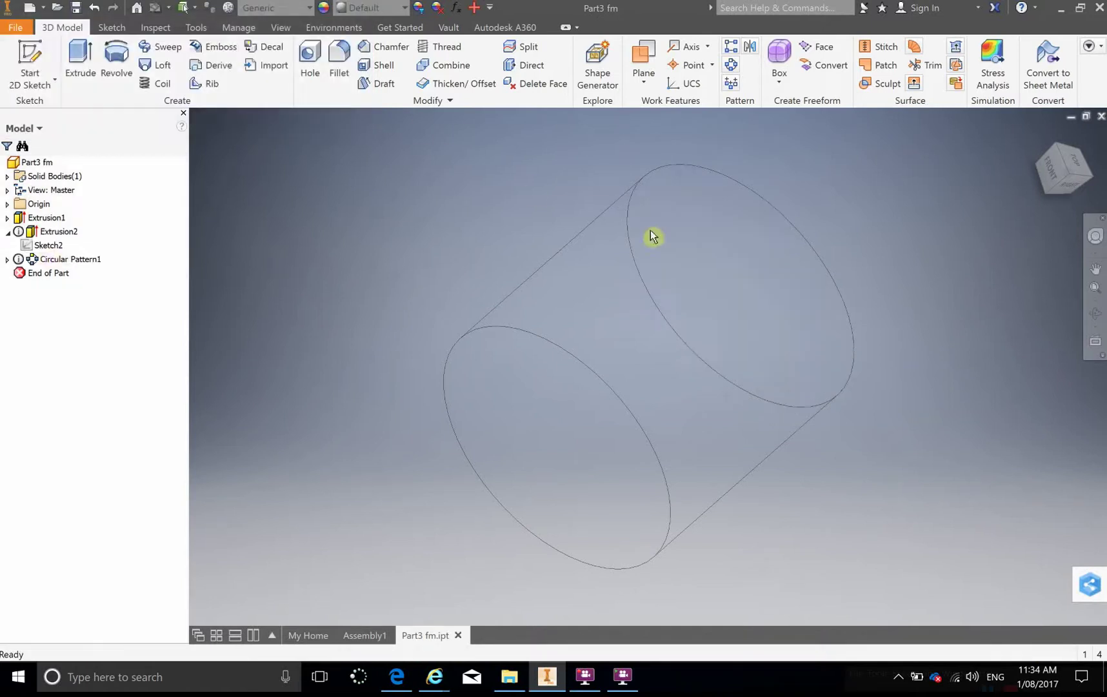
double_click(40, 231)
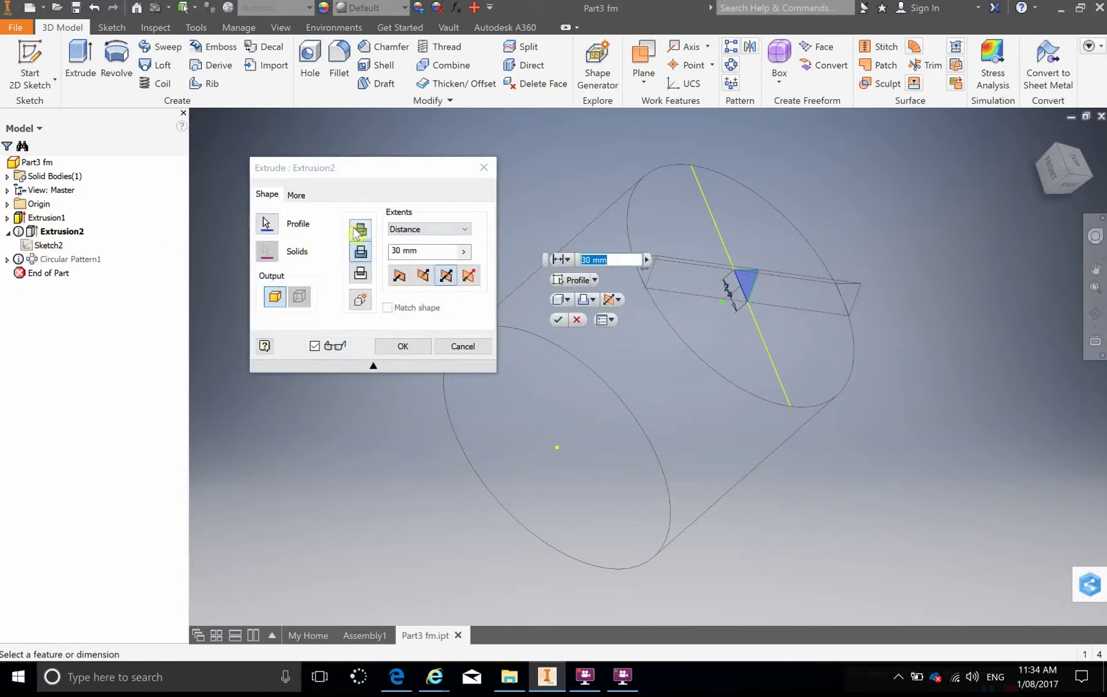
left_click(360, 230)
left_click(391, 345)
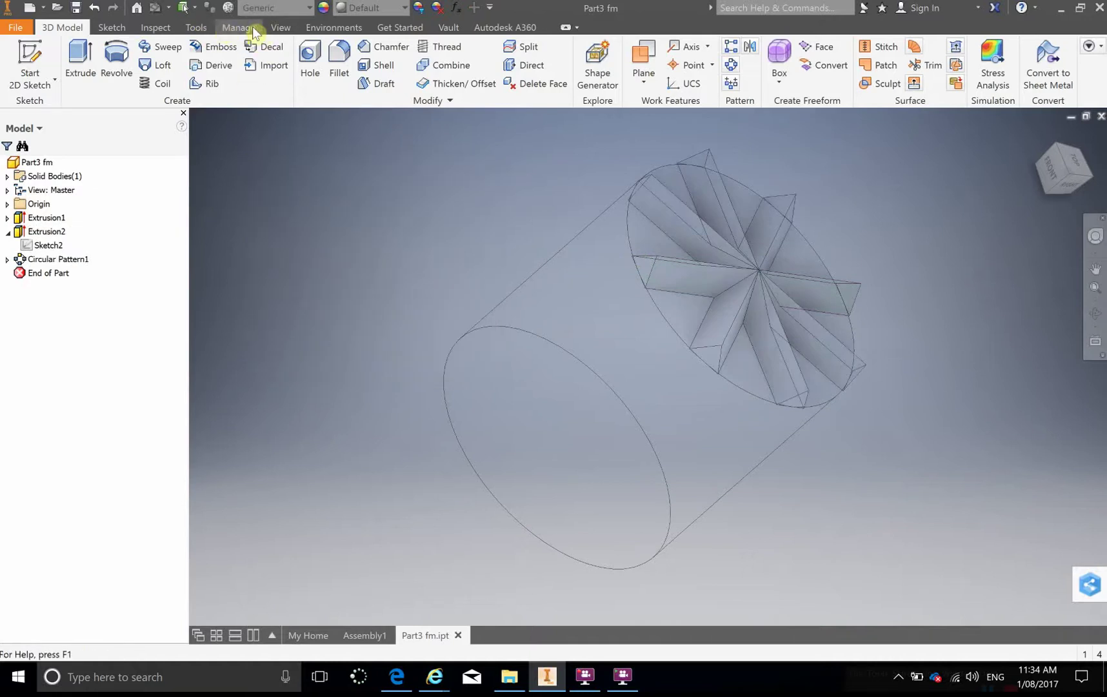
Step: Change the visual style from wireframe to Realistic, then select the cylinder part
left_click(282, 27)
left_click(188, 76)
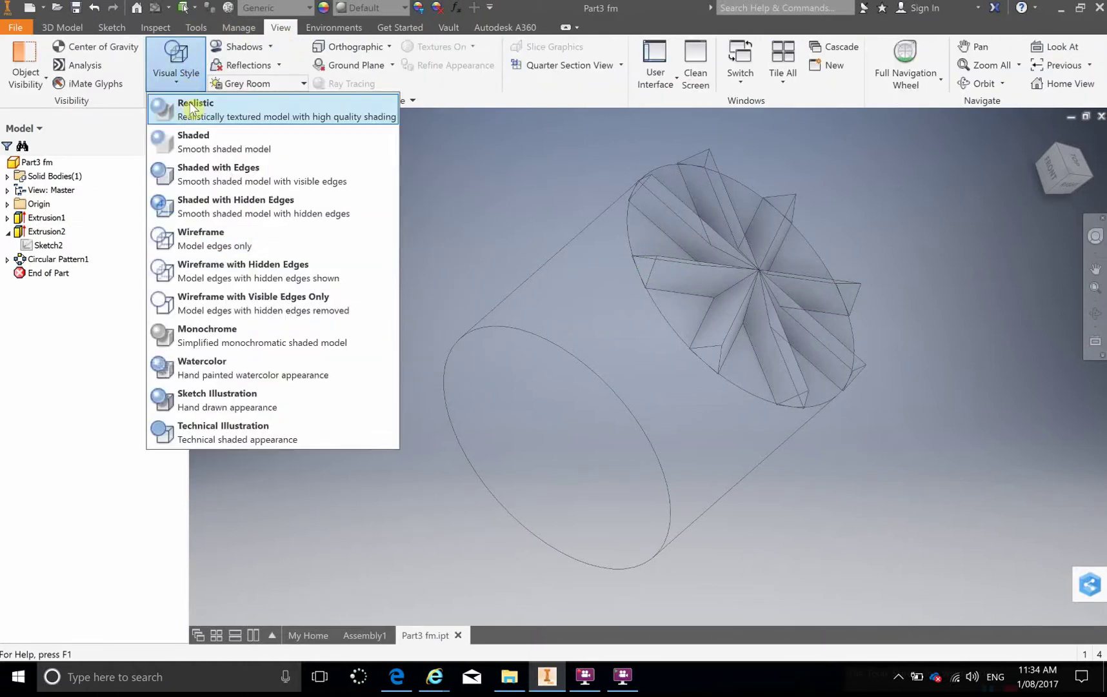
left_click(195, 109)
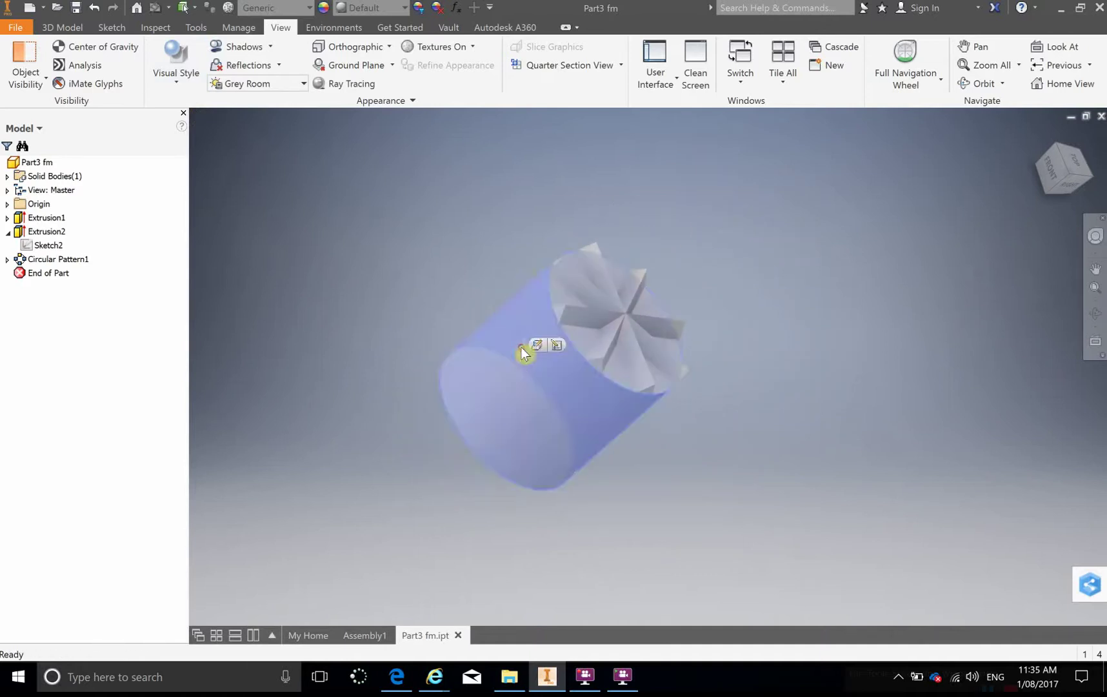
left_click(548, 400)
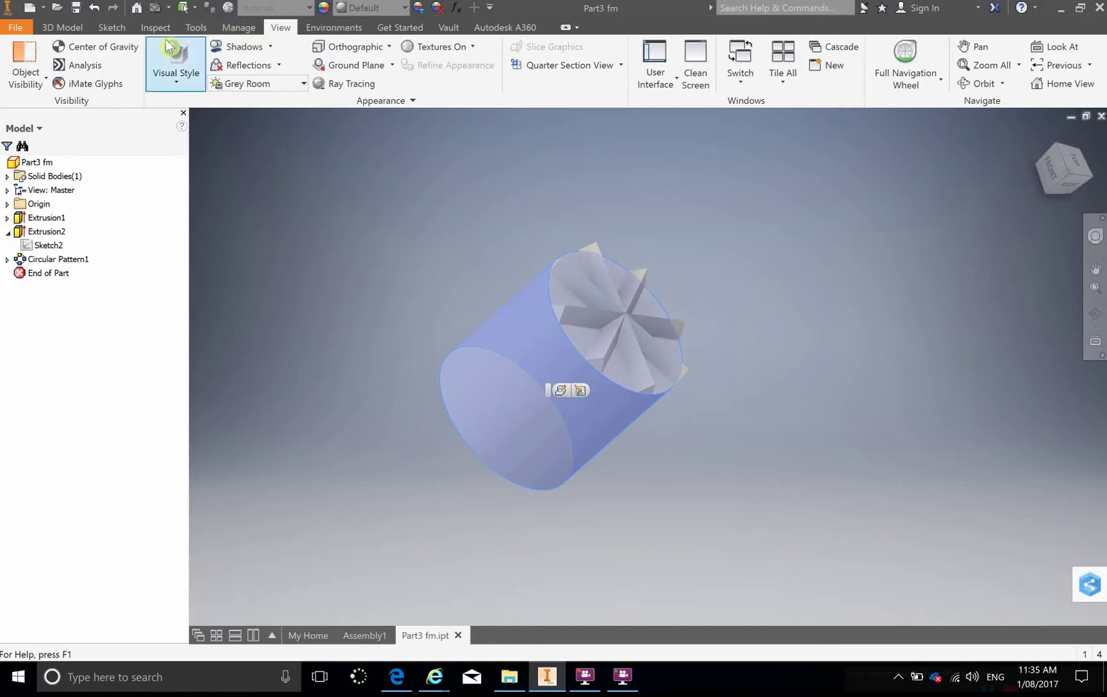
Step: Assign Copper from the Inventor Material Library to the part and close the Material Browser
left_click(196, 28)
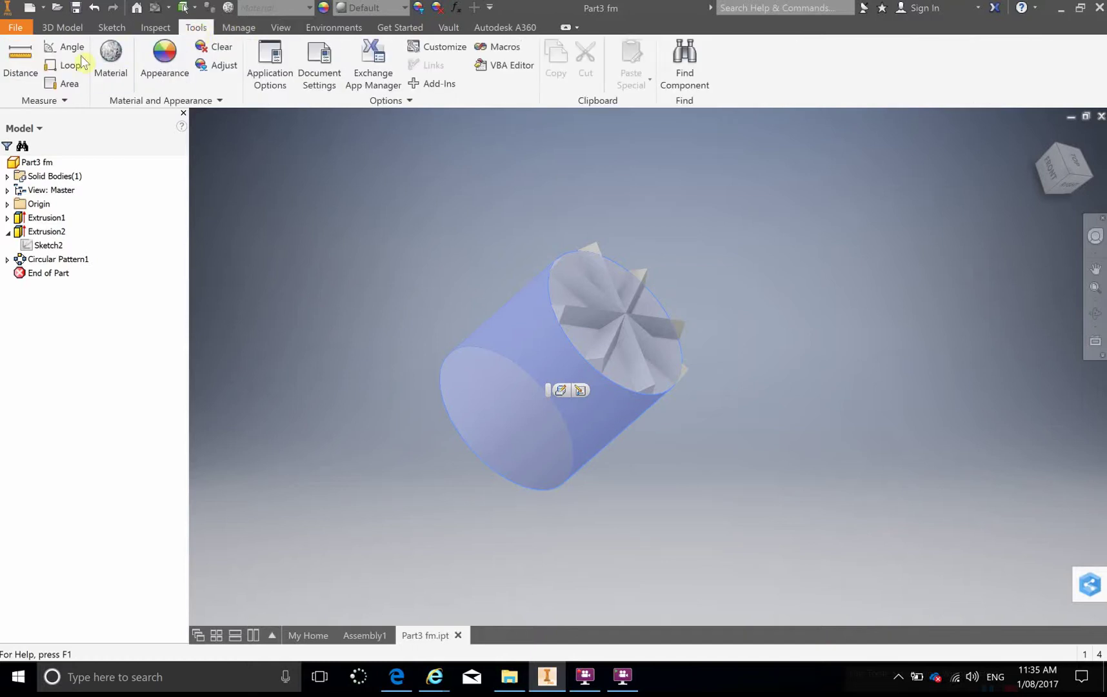
left_click(110, 62)
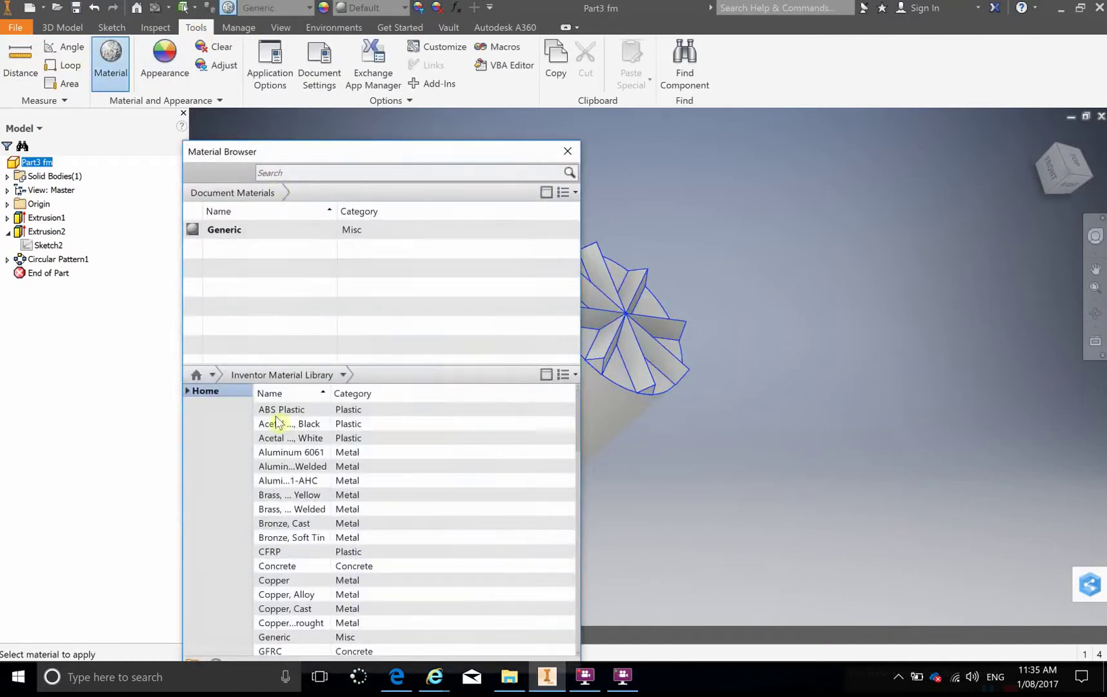
left_click(288, 582)
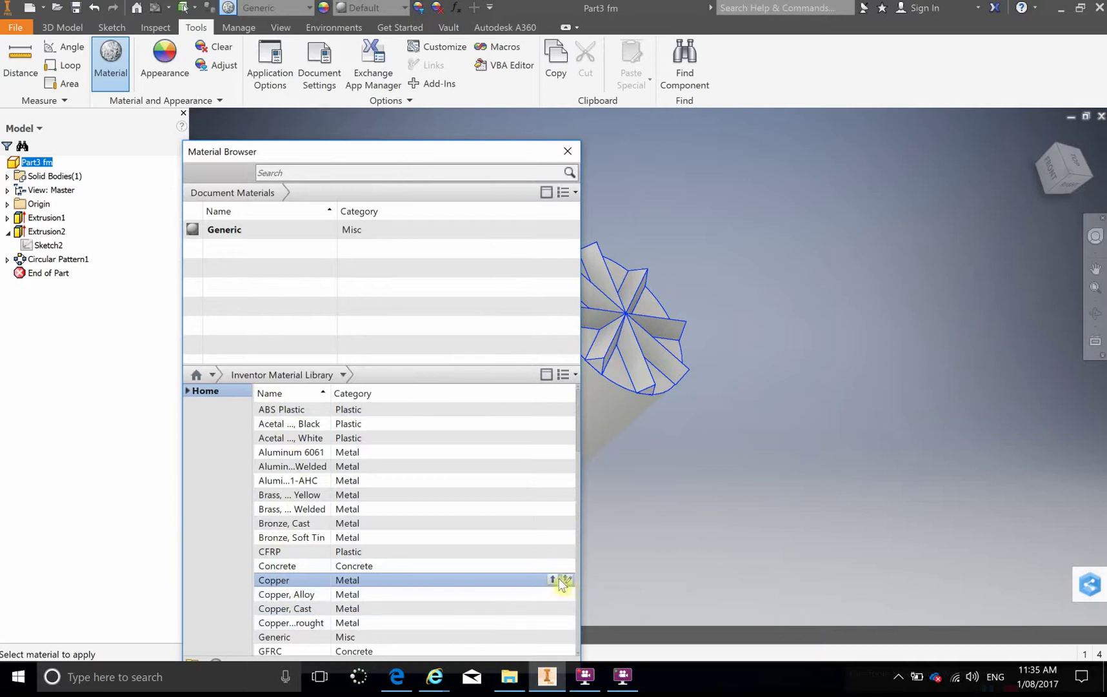
left_click(554, 579)
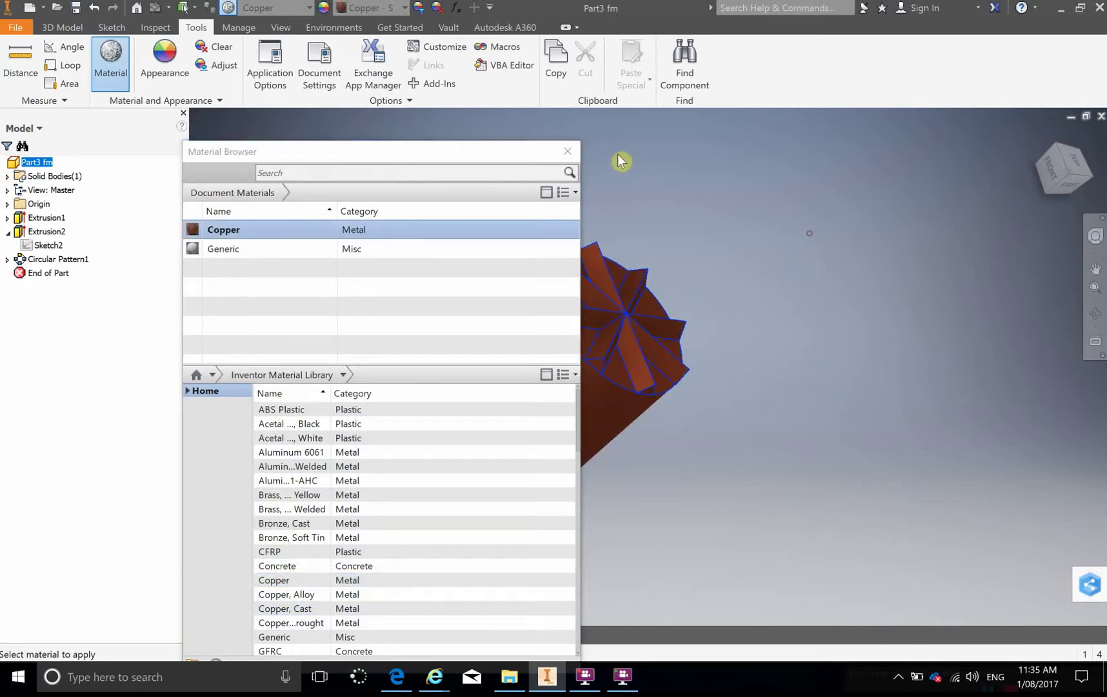
left_click(568, 151)
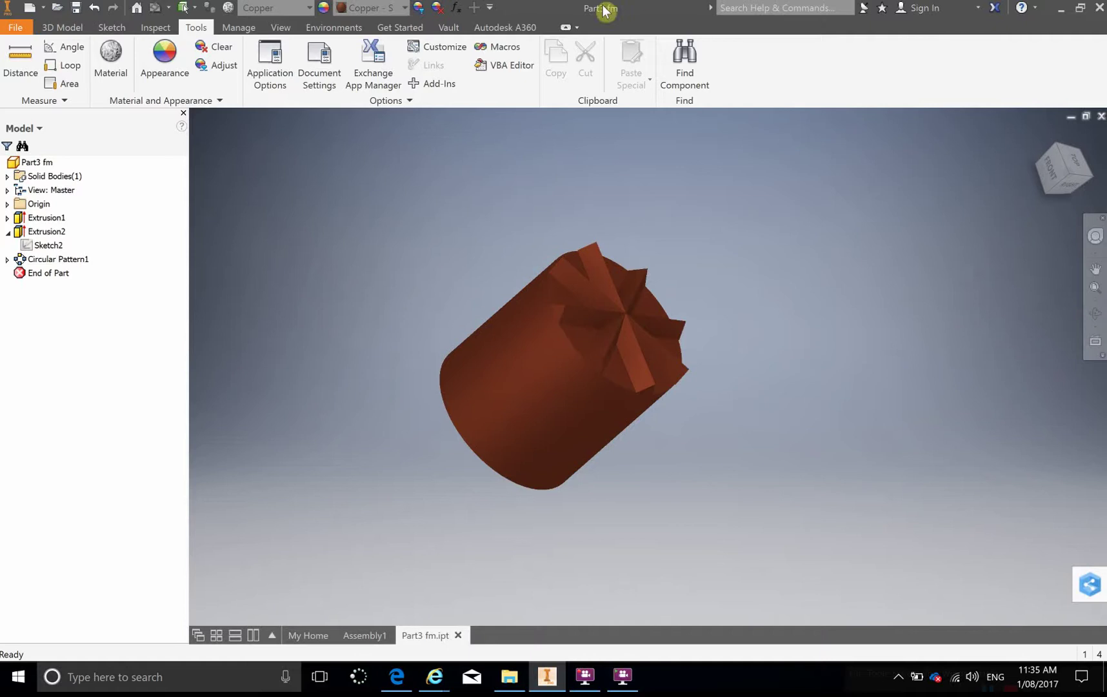
Step: Use Save As to rename the file from Part3 fm to Part3 male
left_click(14, 27)
key("Escape")
left_click(14, 29)
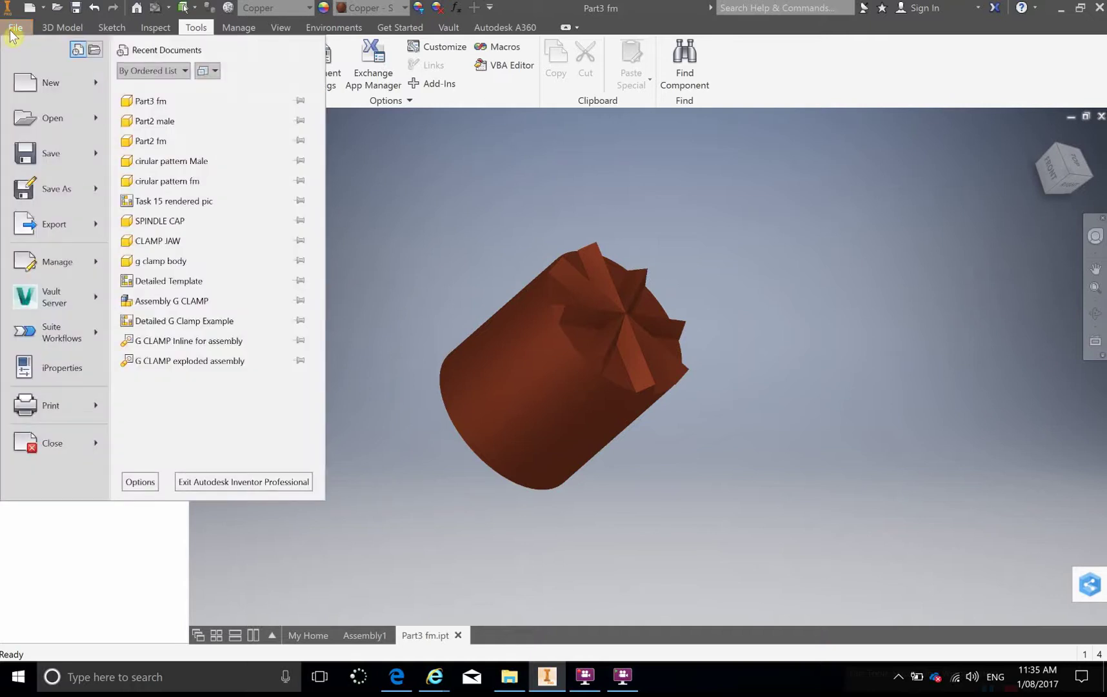
left_click(73, 193)
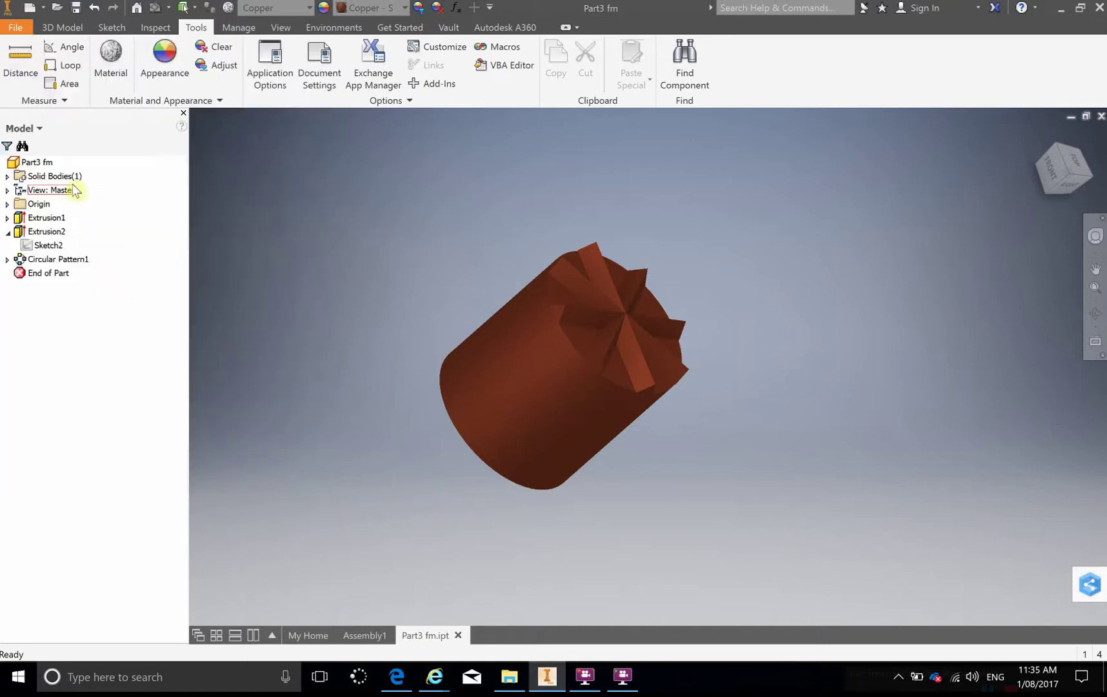
left_click(571, 455)
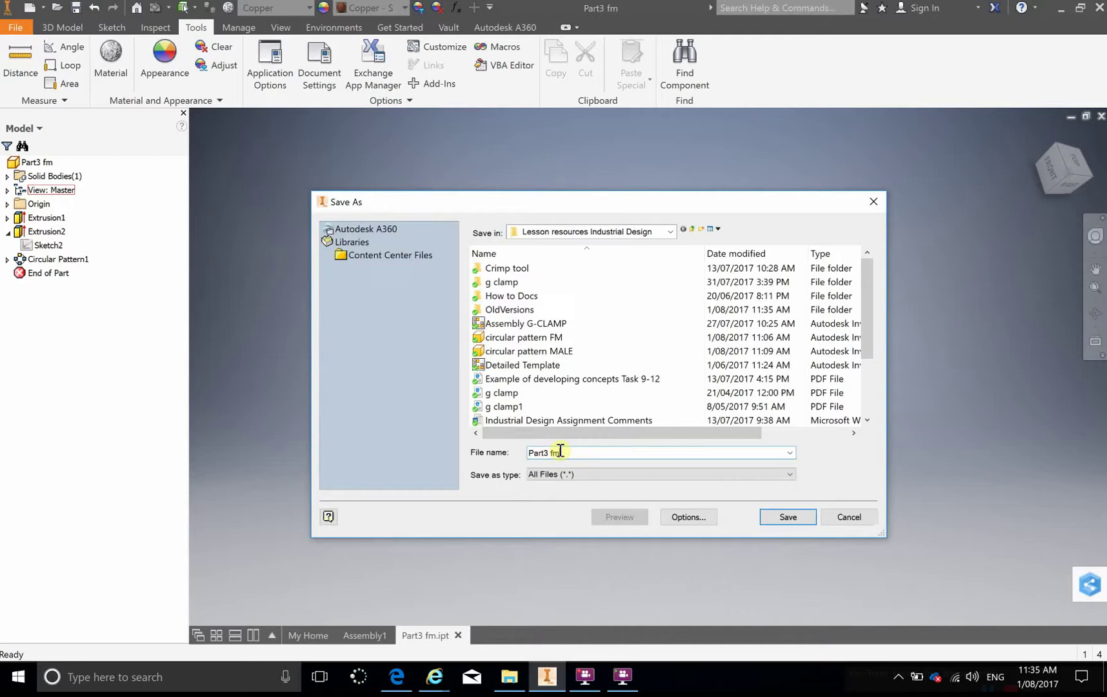
key("BackSpace")
key("BackSpace")
key("BackSpace")
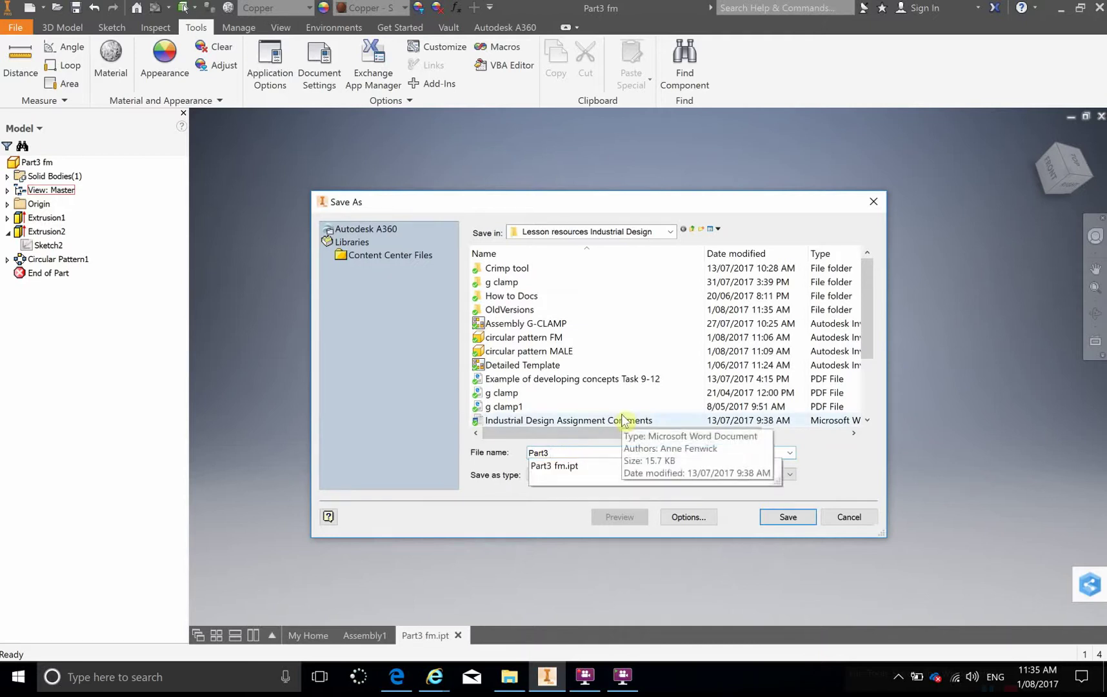
type("male")
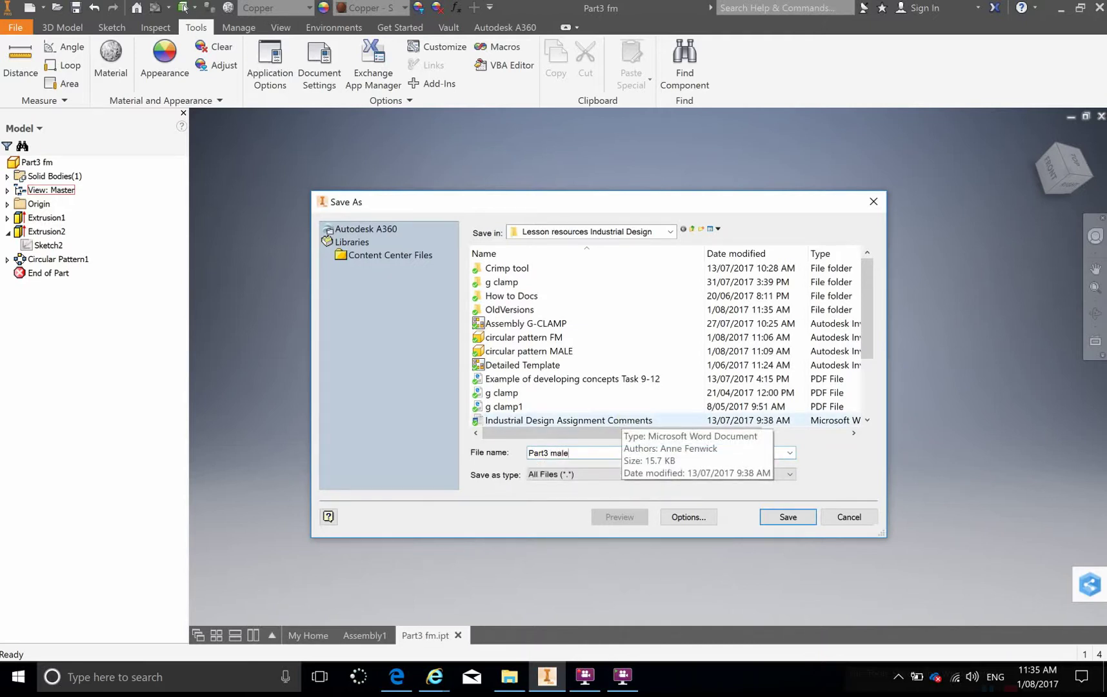
key("Return")
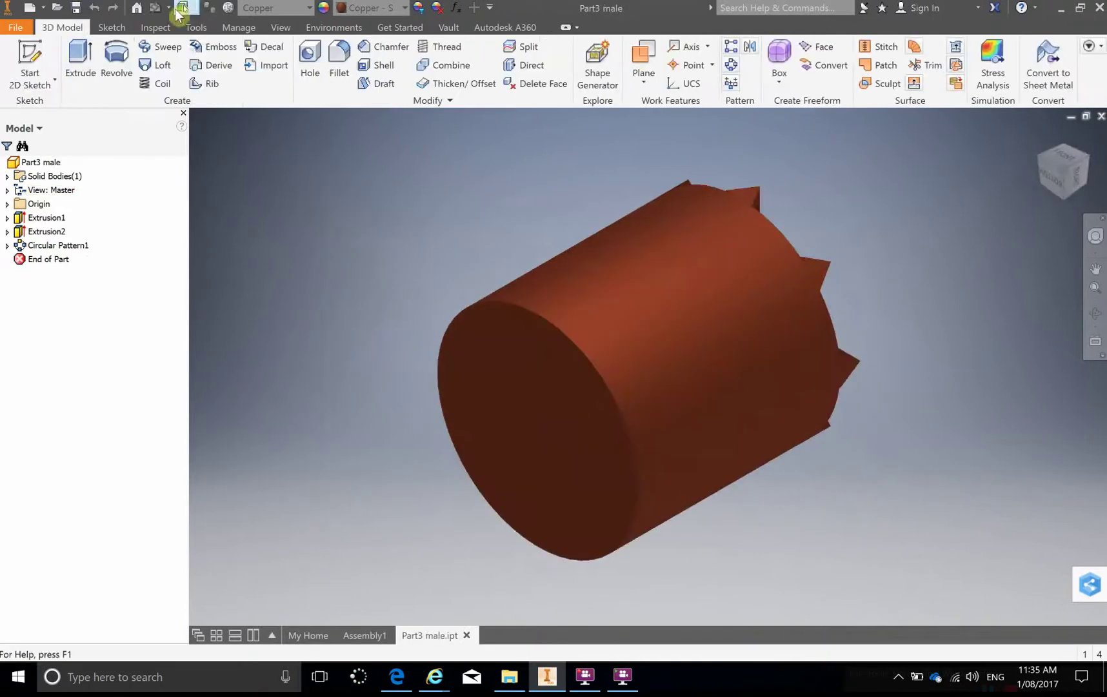
middle_click_drag(808, 209, 693, 256)
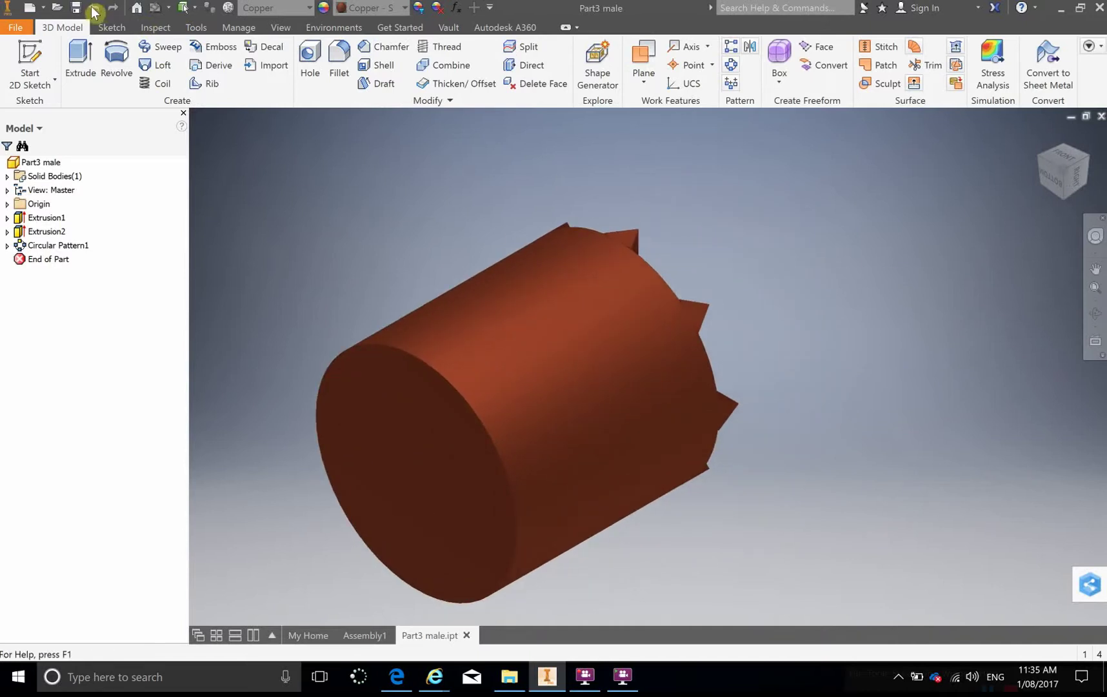
scroll(420, 251, "down", 2)
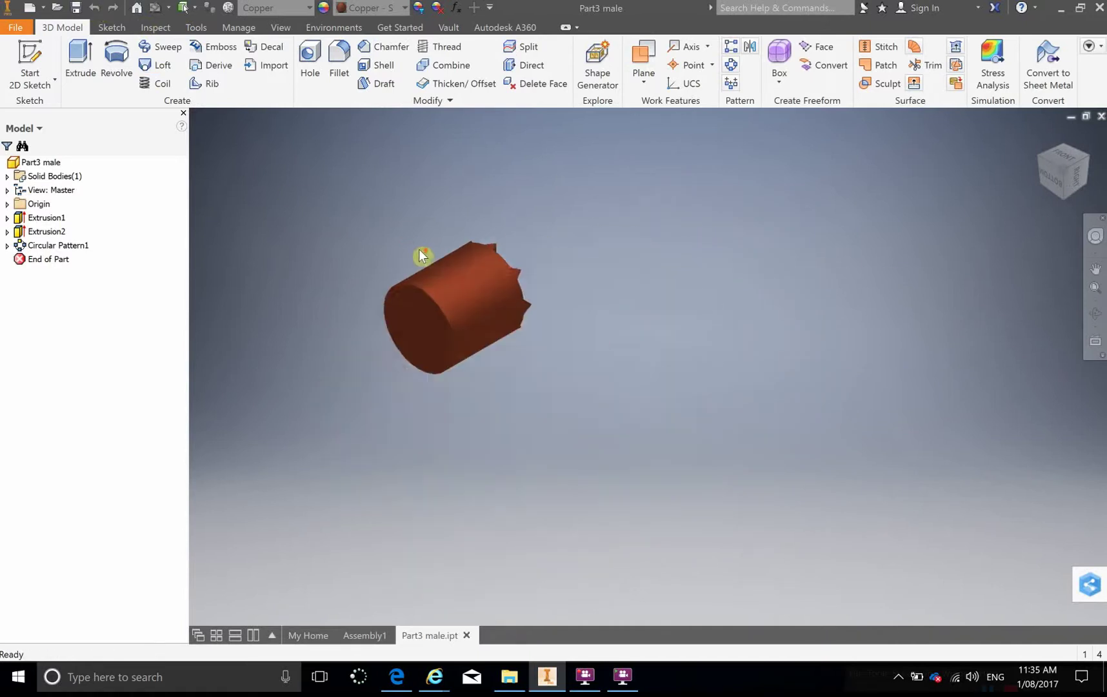
middle_click_drag(396, 244, 483, 235)
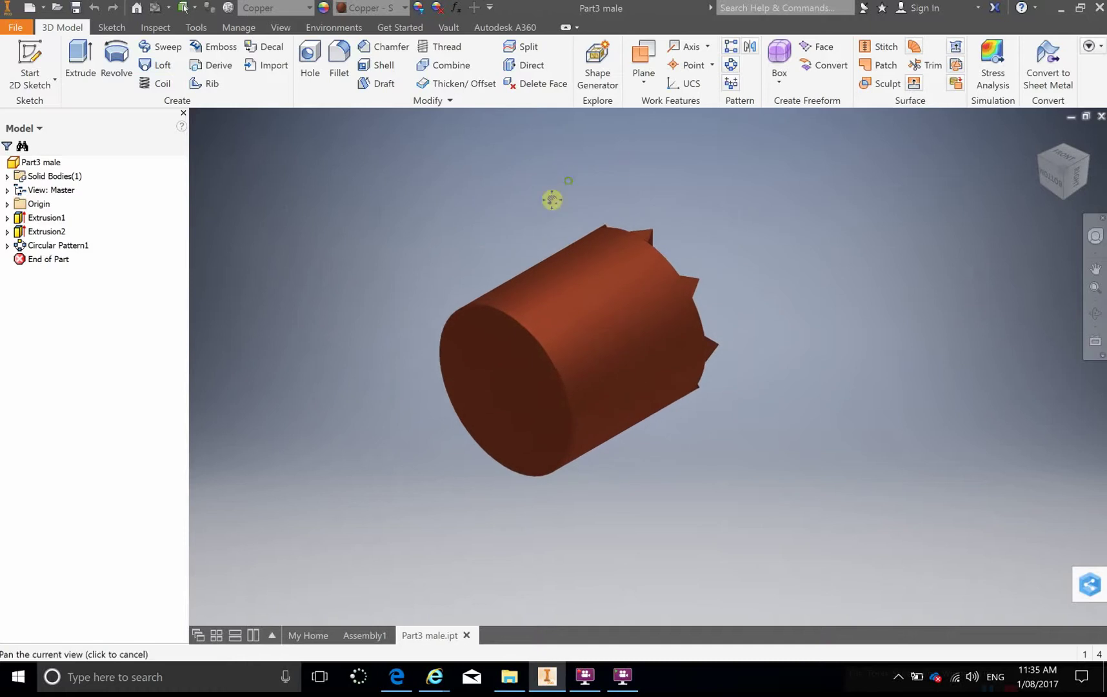
middle_click_drag(554, 201, 471, 241)
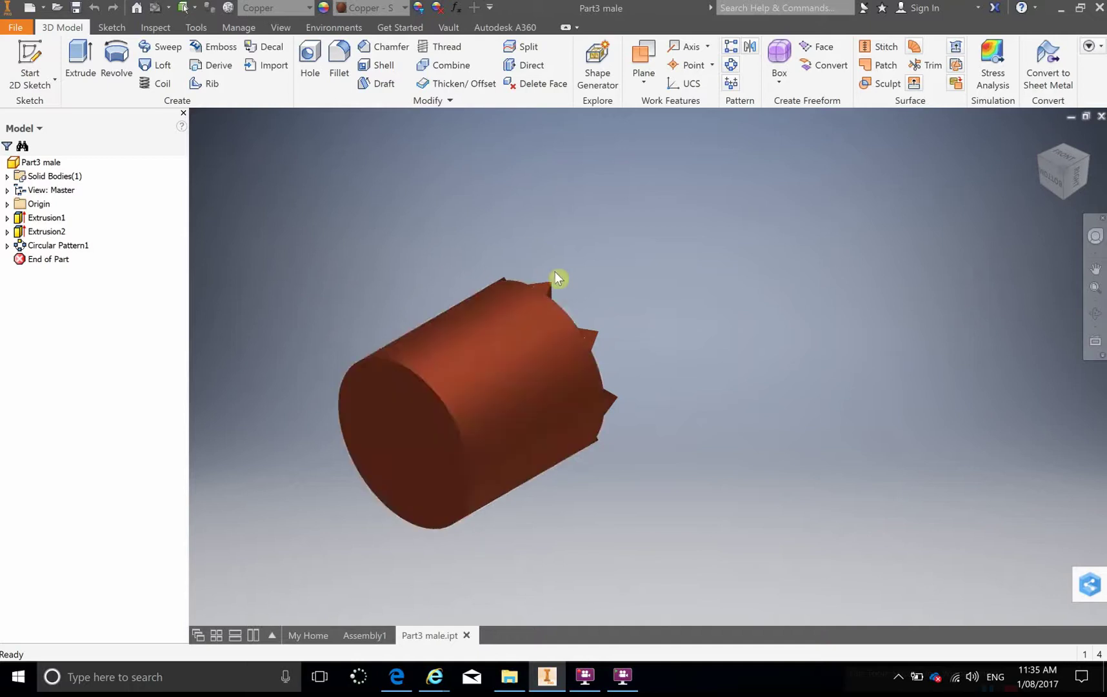
Step: Create a new assembly from the Standard (mm).iam template
left_click(29, 8)
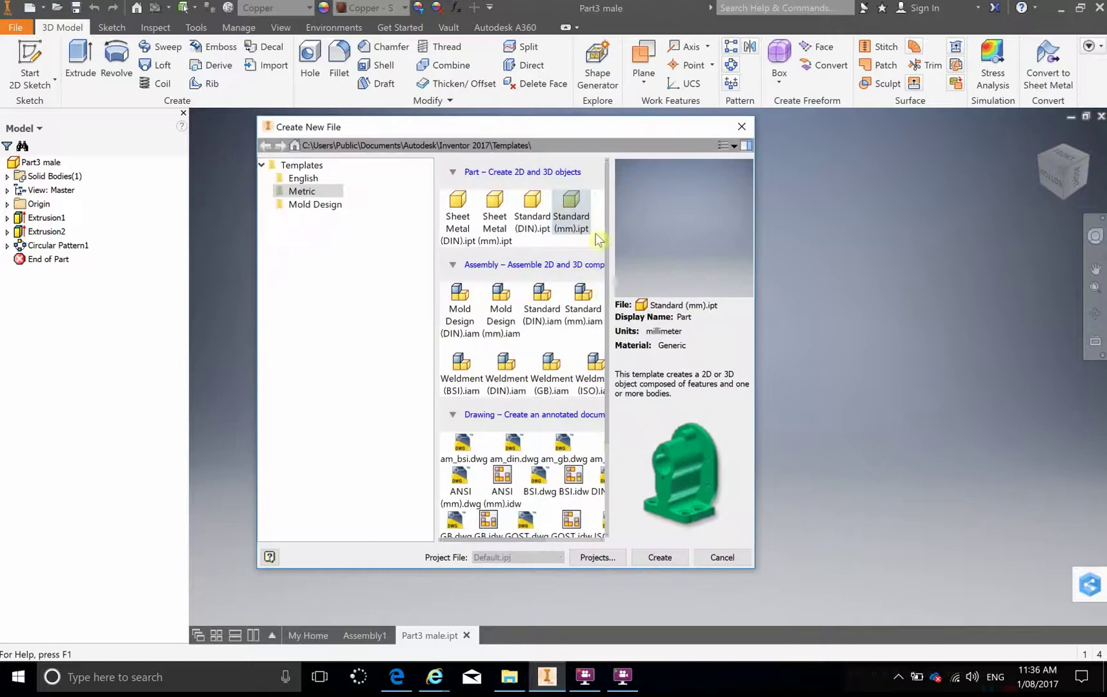
left_click(583, 302)
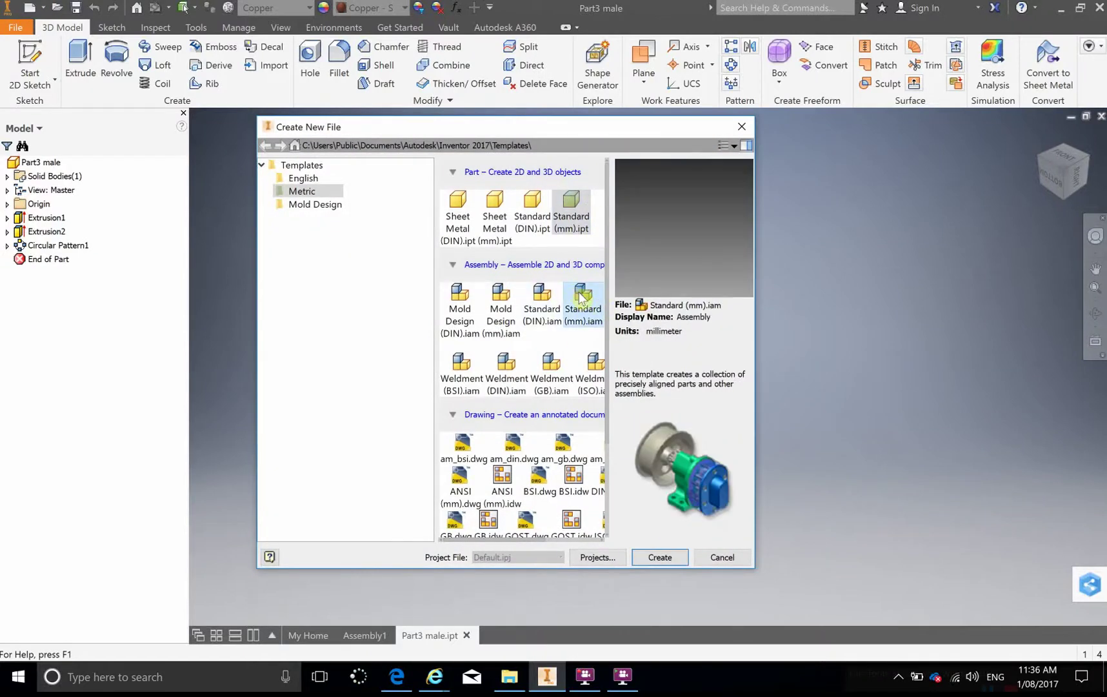
double_click(581, 297)
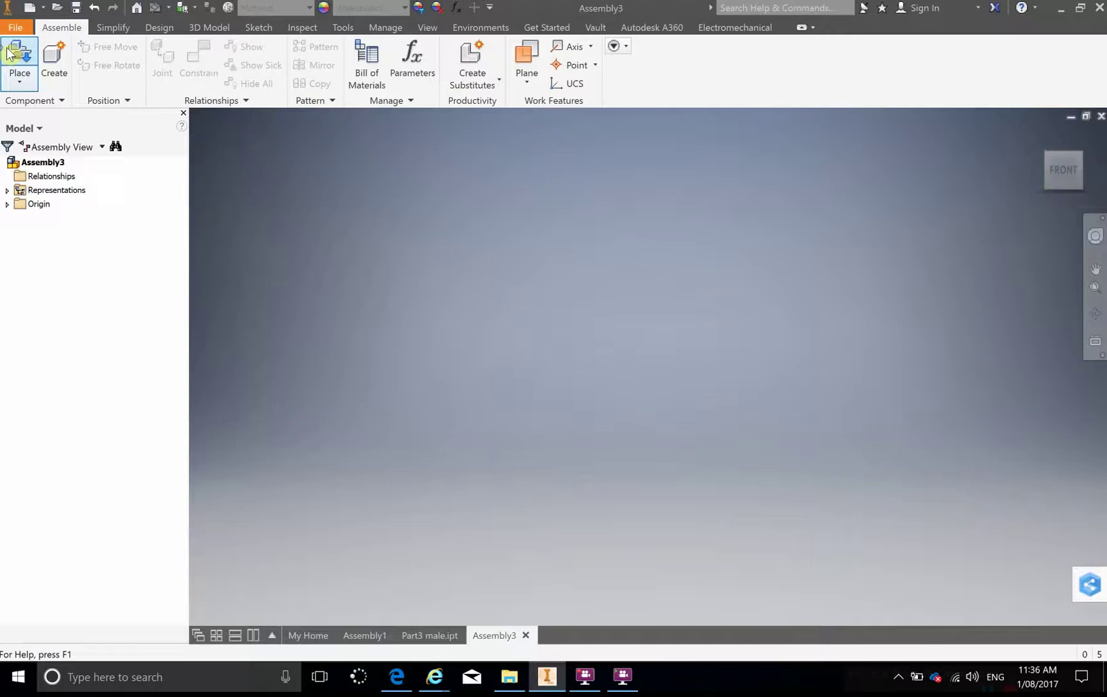
Step: Choose Part2 fm from the component files to place in the assembly
left_click(9, 54)
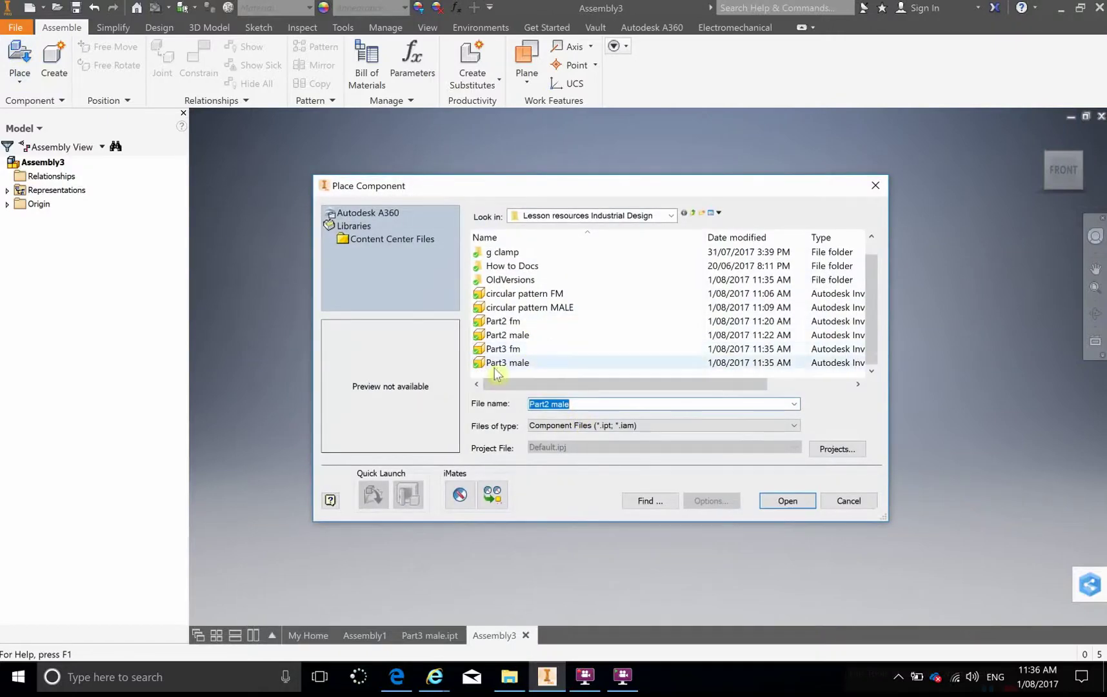
left_click(516, 365)
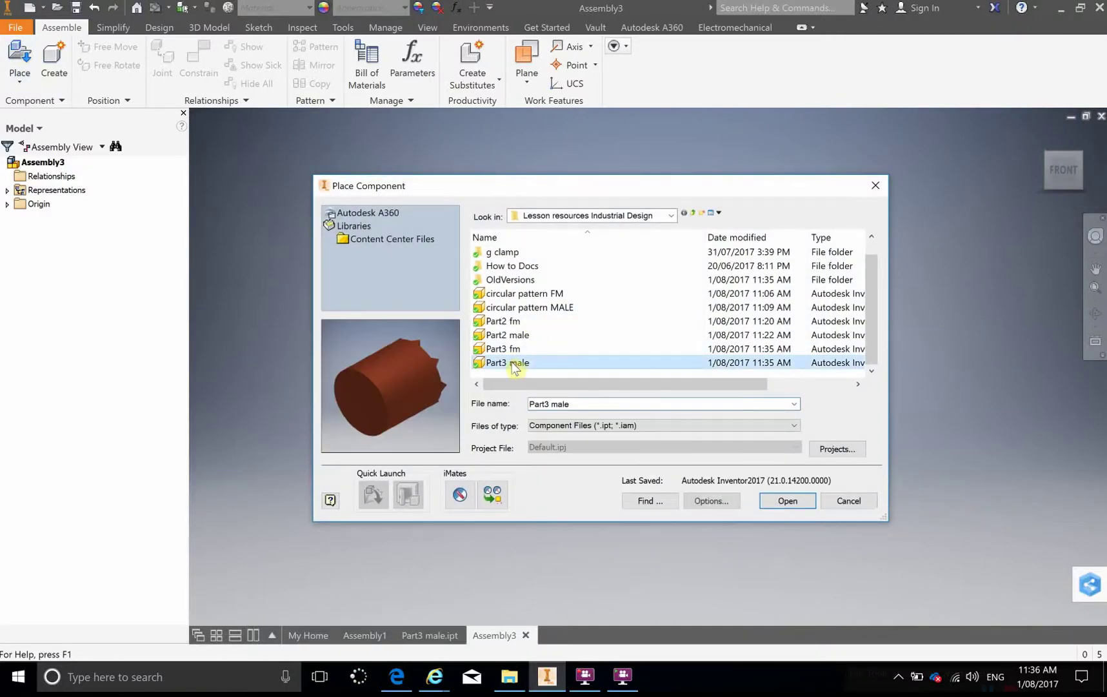
left_click(509, 351)
left_click(510, 363)
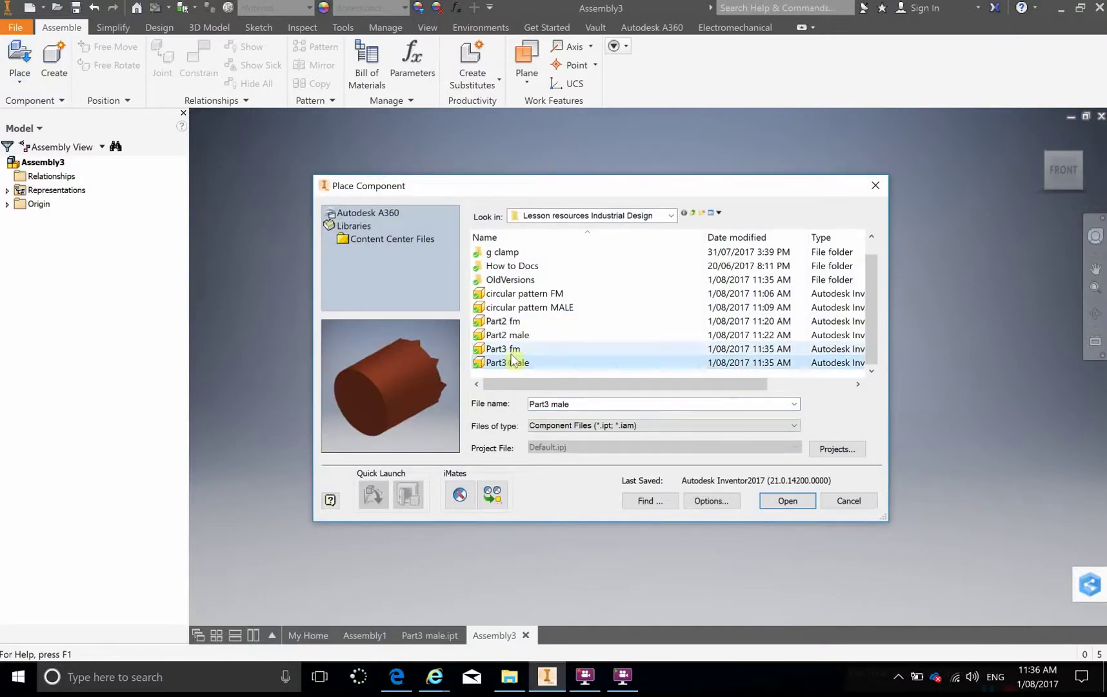
left_click(513, 349)
left_click(510, 362)
left_click(506, 350)
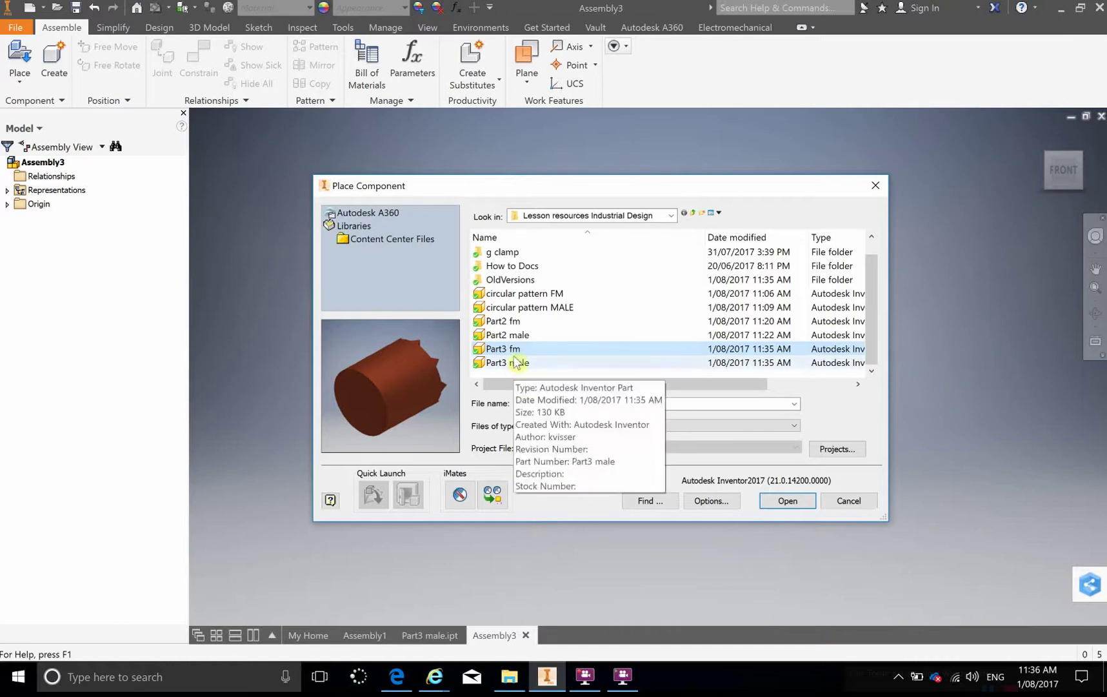
left_click(502, 335)
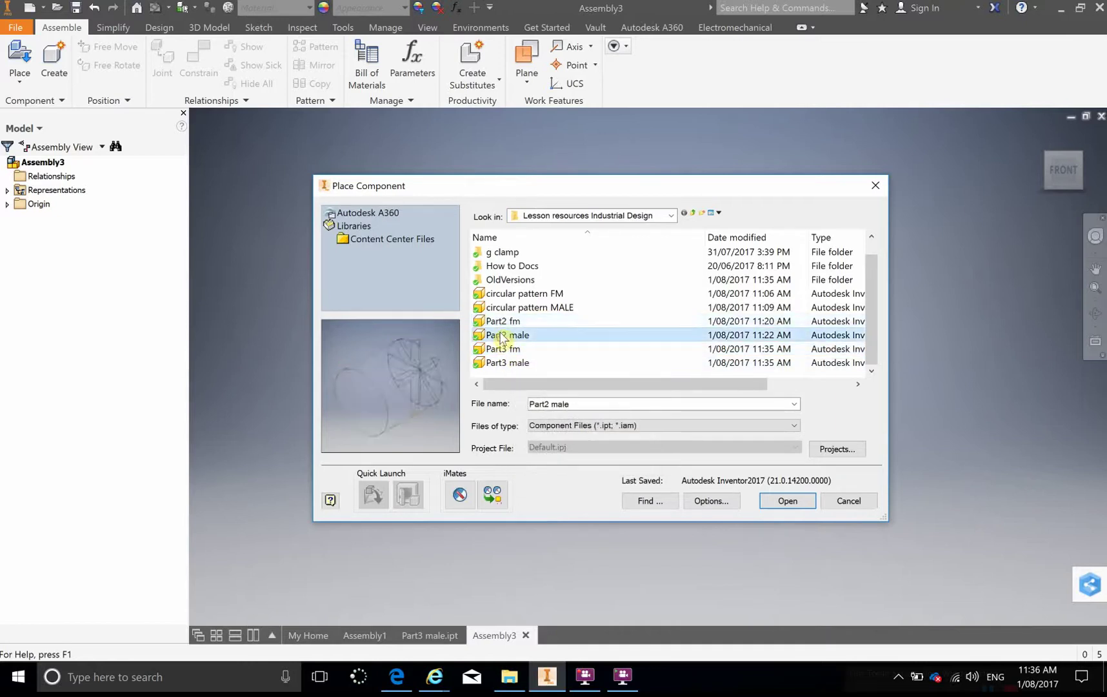
left_click(500, 323)
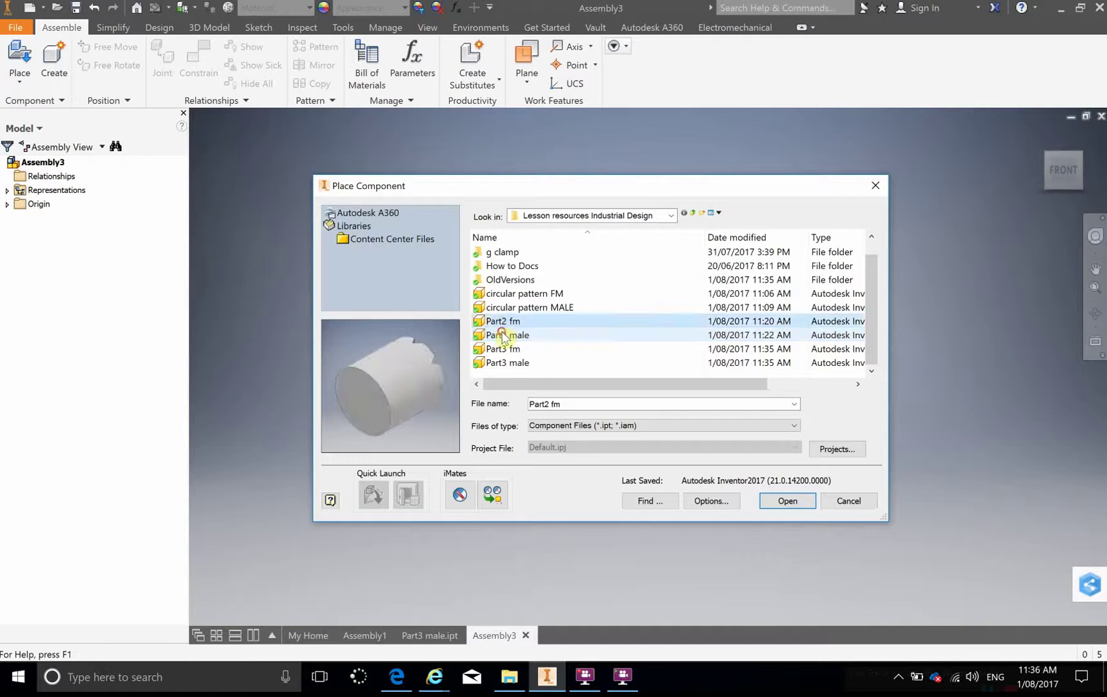
left_click(501, 335)
left_click(497, 323)
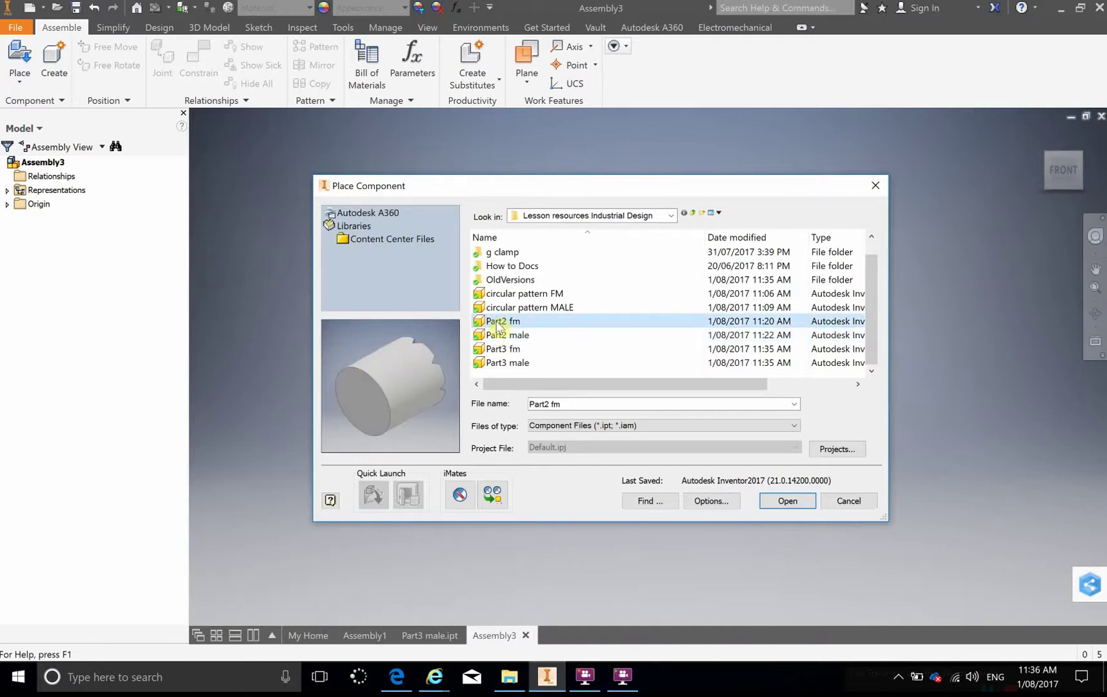
double_click(498, 323)
Step: Drop Part2 fm, place one Part2 male beside it, and drag Part2 male up-right
left_click(456, 302)
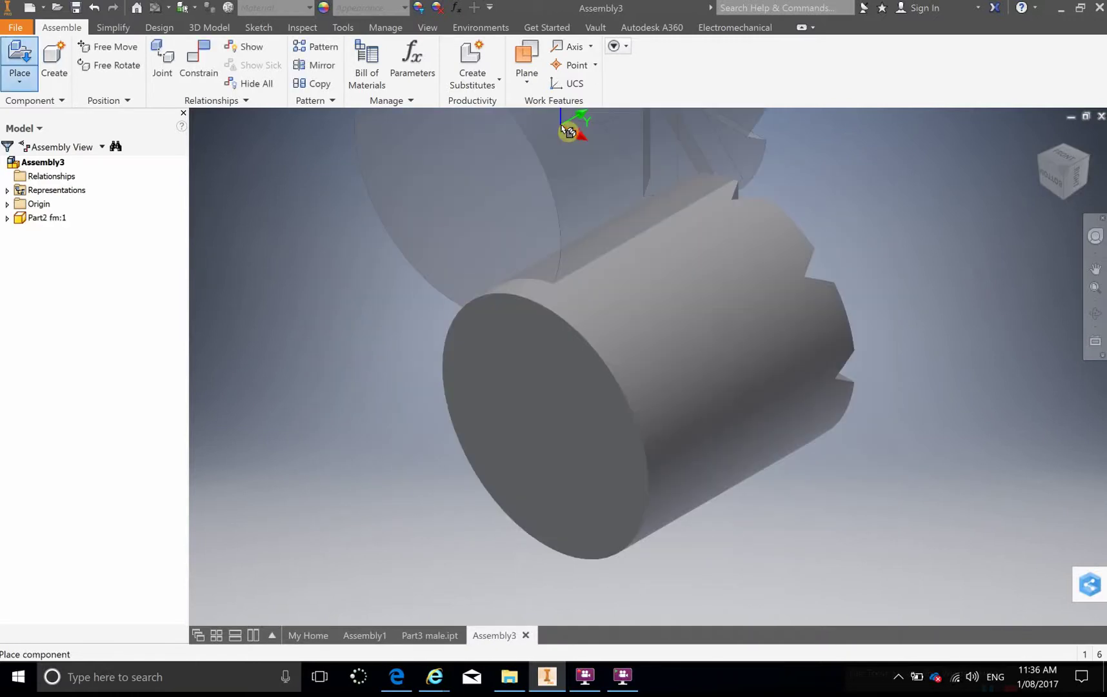
key("Escape")
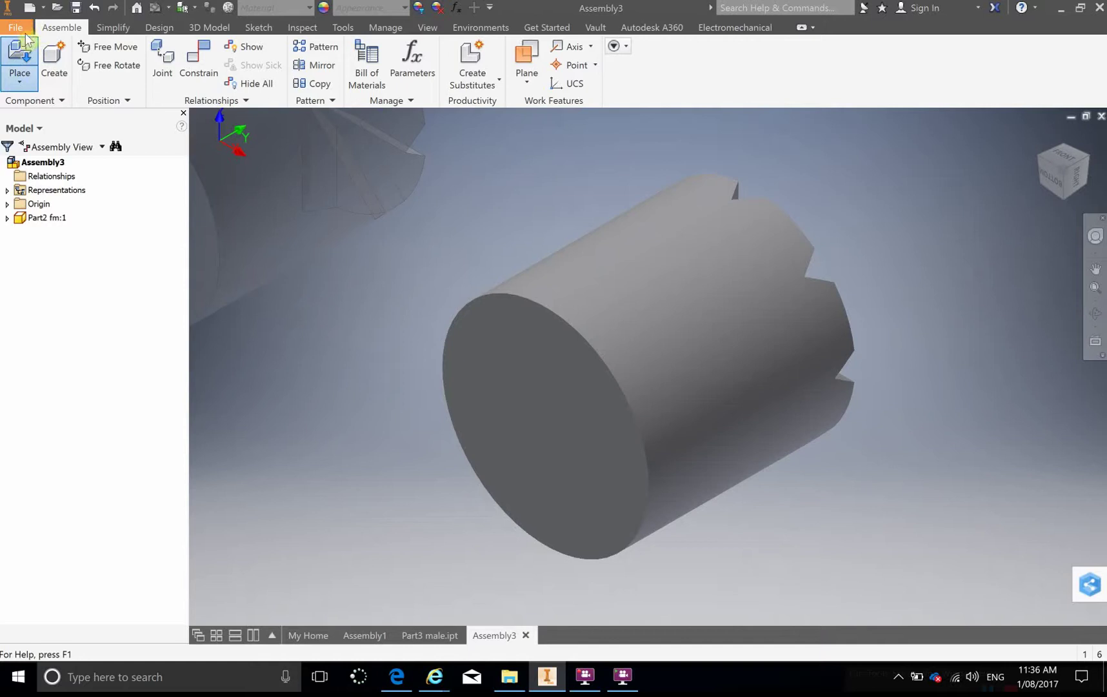
left_click(27, 40)
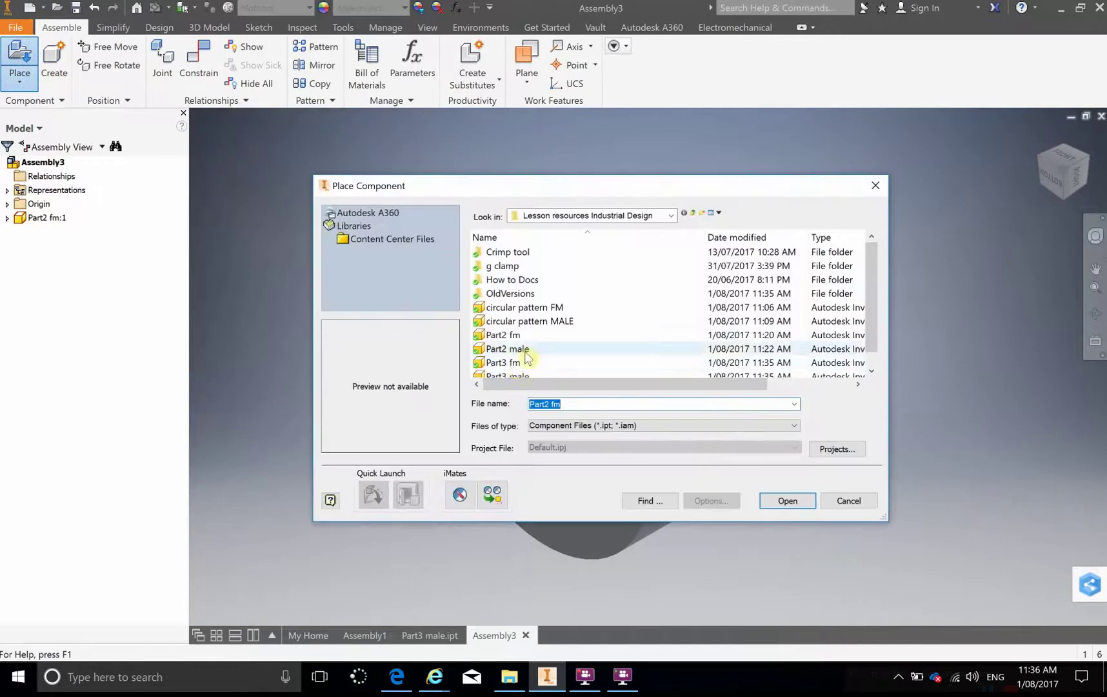
left_click(510, 350)
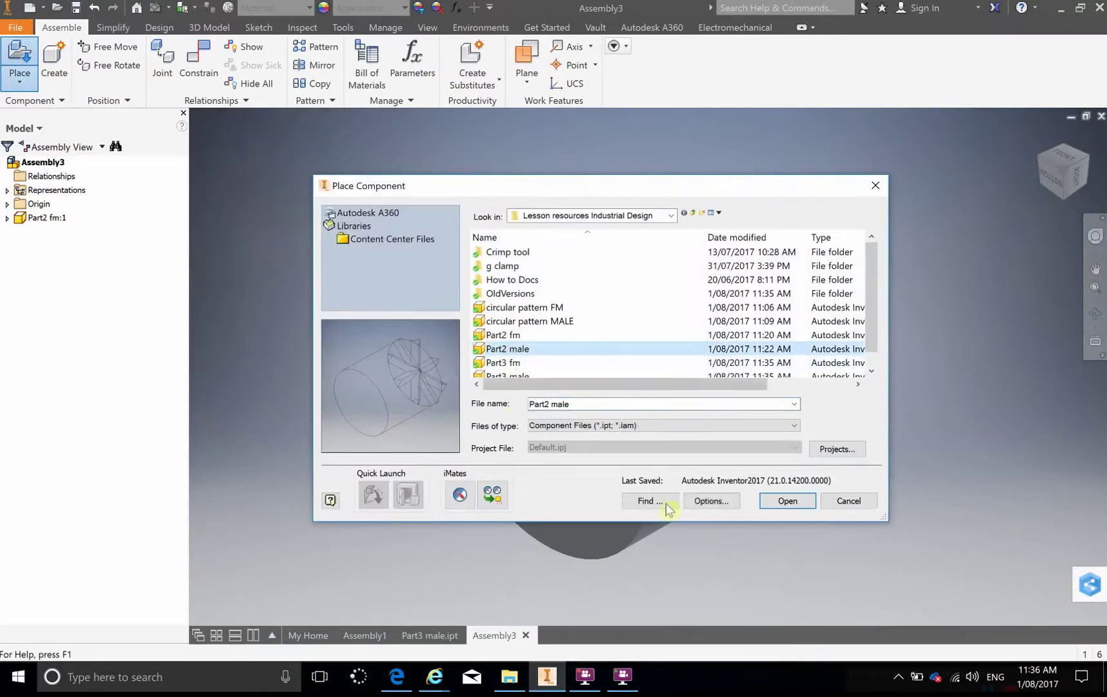
left_click(788, 501)
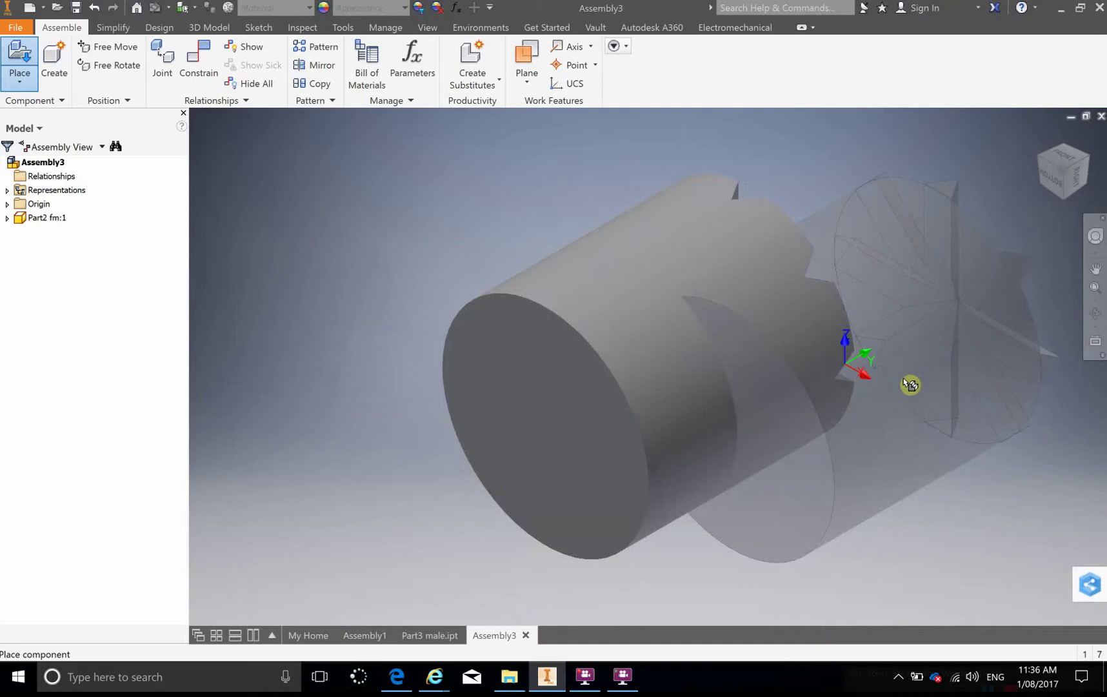
left_click(924, 481)
middle_click_drag(865, 329, 554, 235)
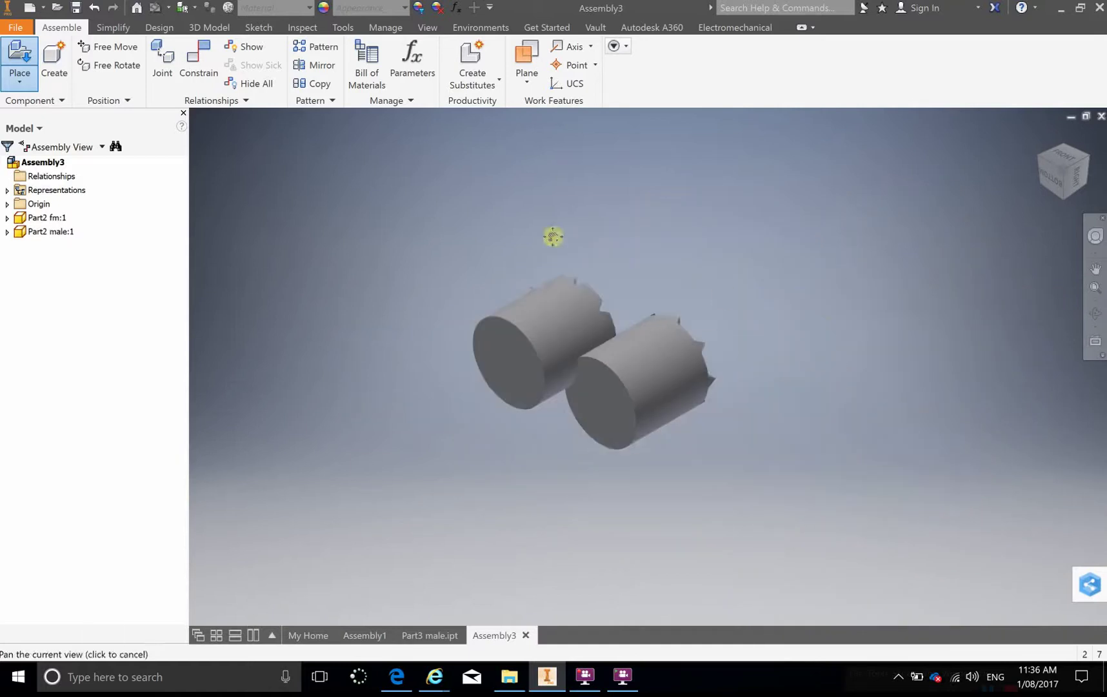
right_click(376, 223)
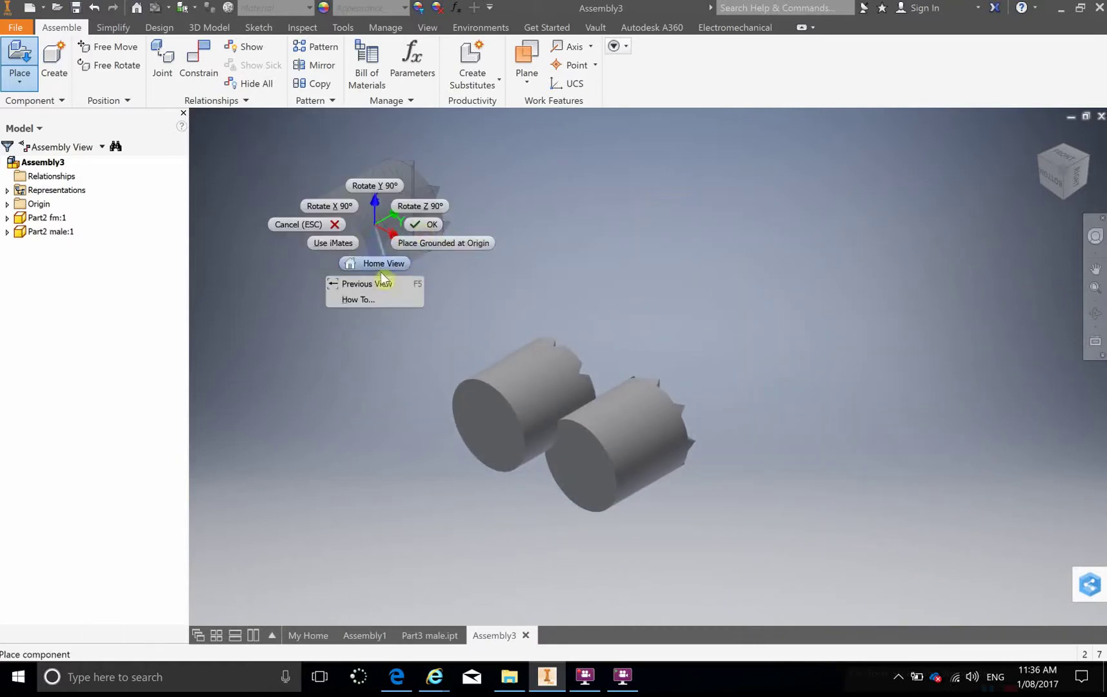
key("Escape")
left_click_drag(648, 475, 717, 332)
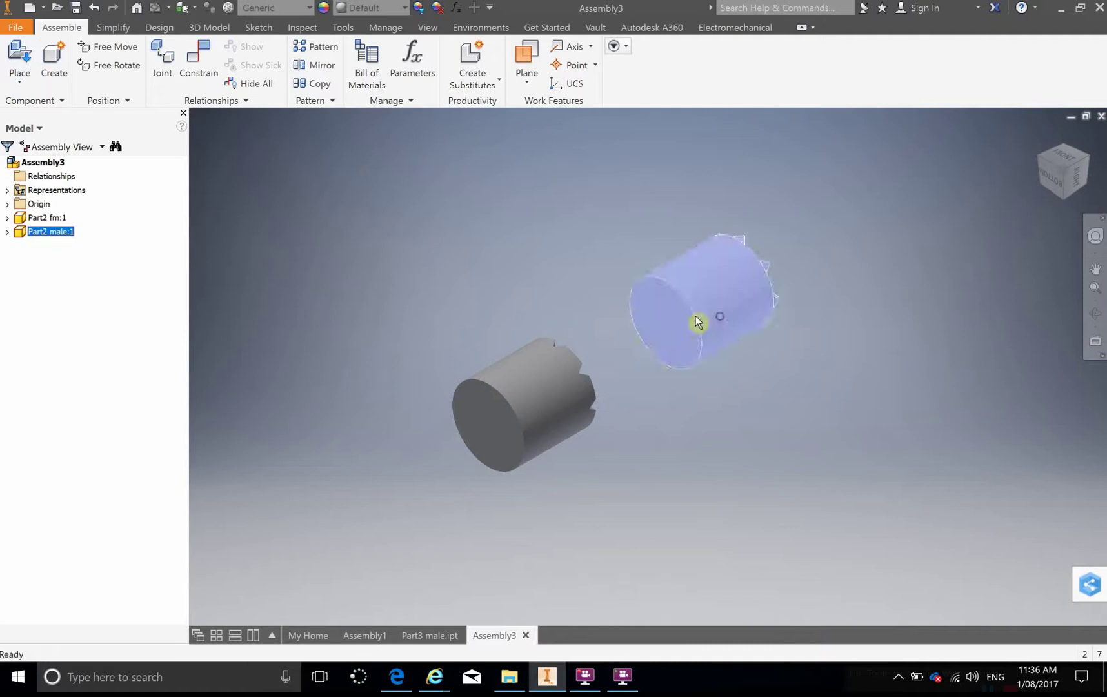
Step: Free-rotate Part2 male so its toothed end faces toward Part2 fm
left_click(114, 65)
left_click(653, 339)
left_click_drag(655, 343, 723, 342)
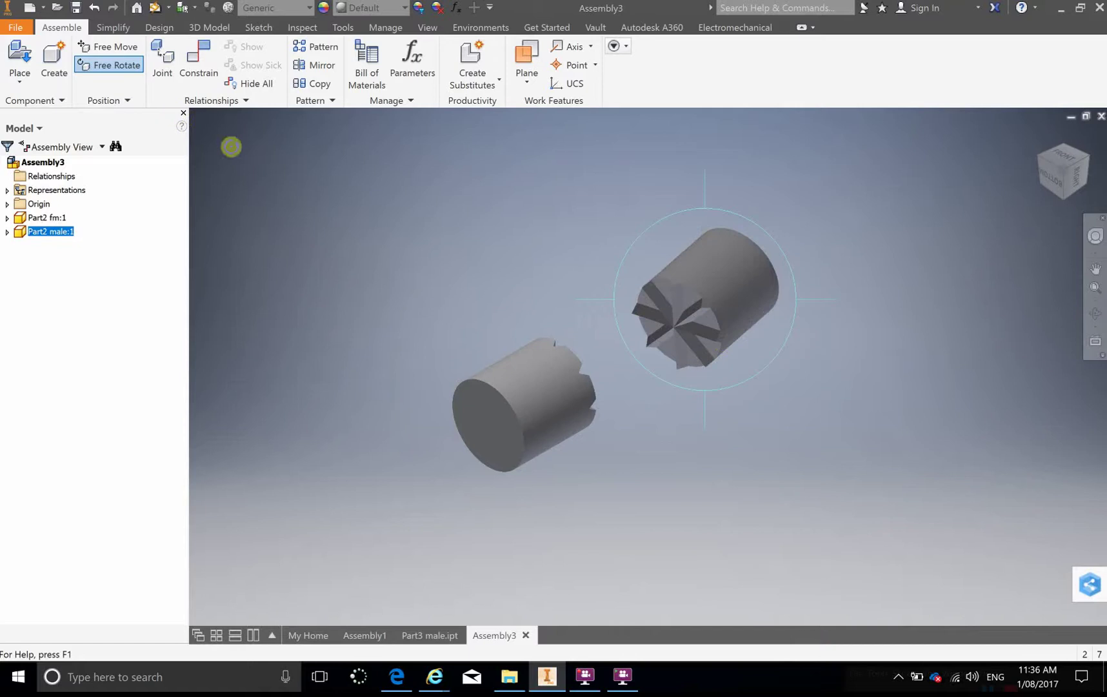
key("Escape")
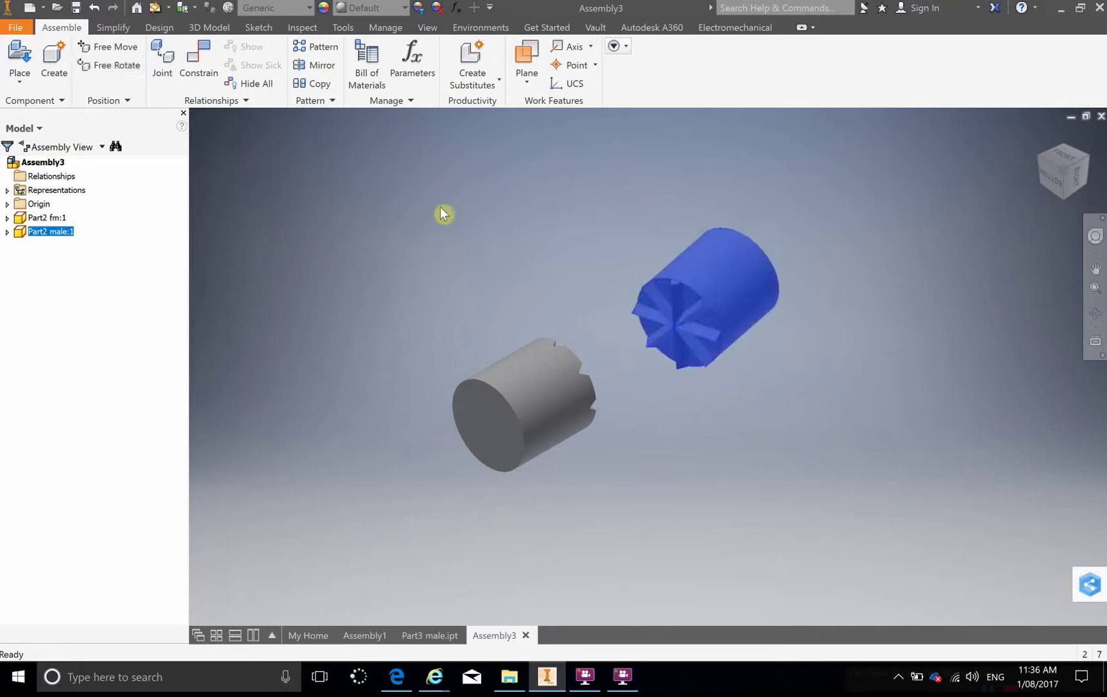
Step: Mate Part2 male's end face to Part2 fm's face, then reposition and orbit
left_click(198, 62)
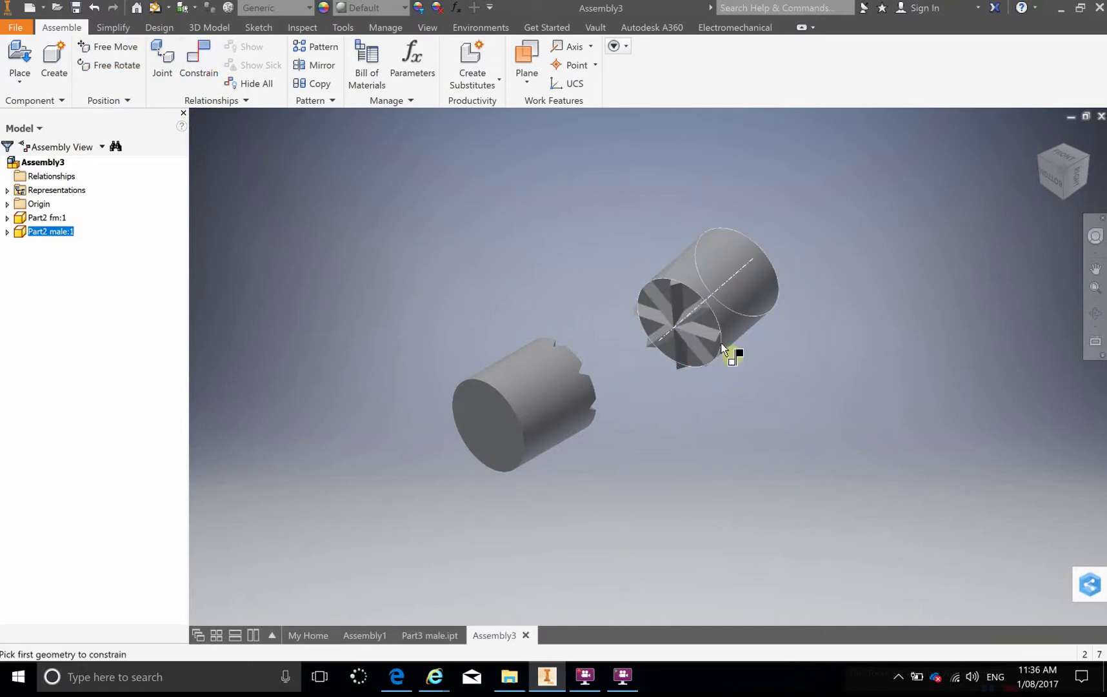
left_click(719, 280)
left_click(533, 413)
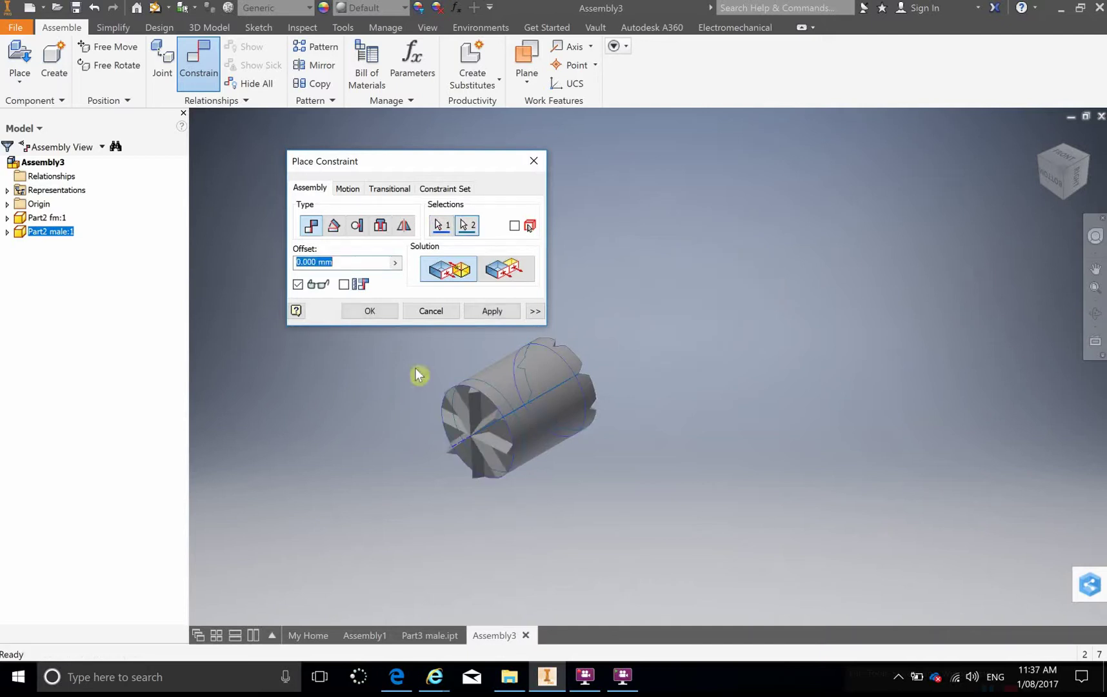
left_click(372, 315)
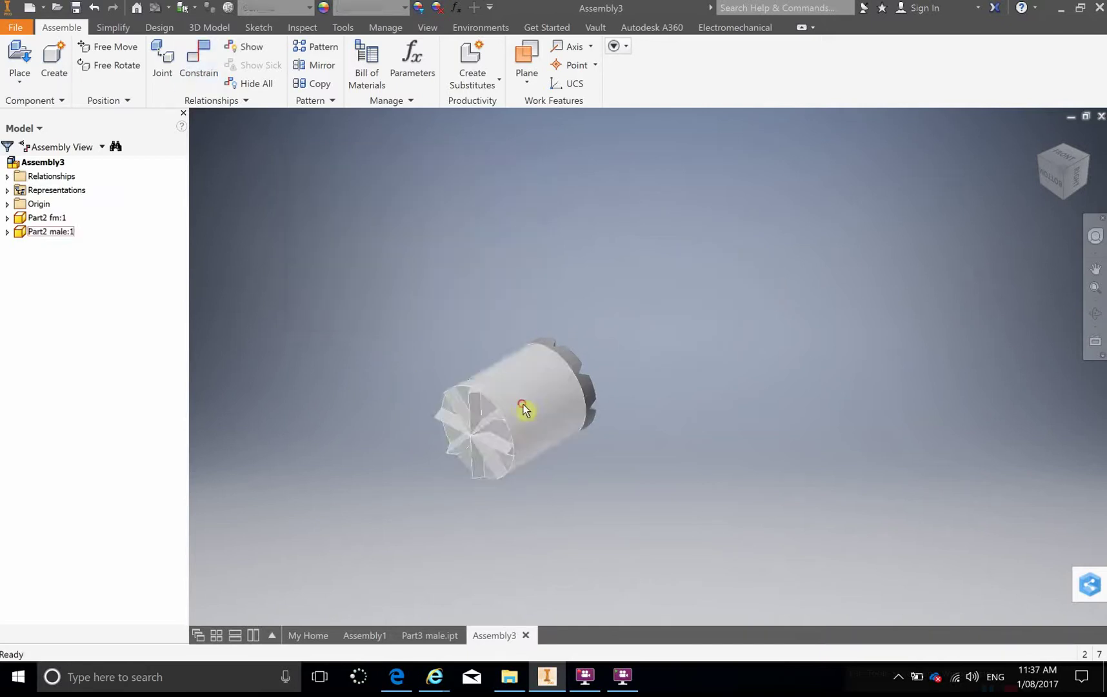
left_click_drag(524, 411, 289, 524)
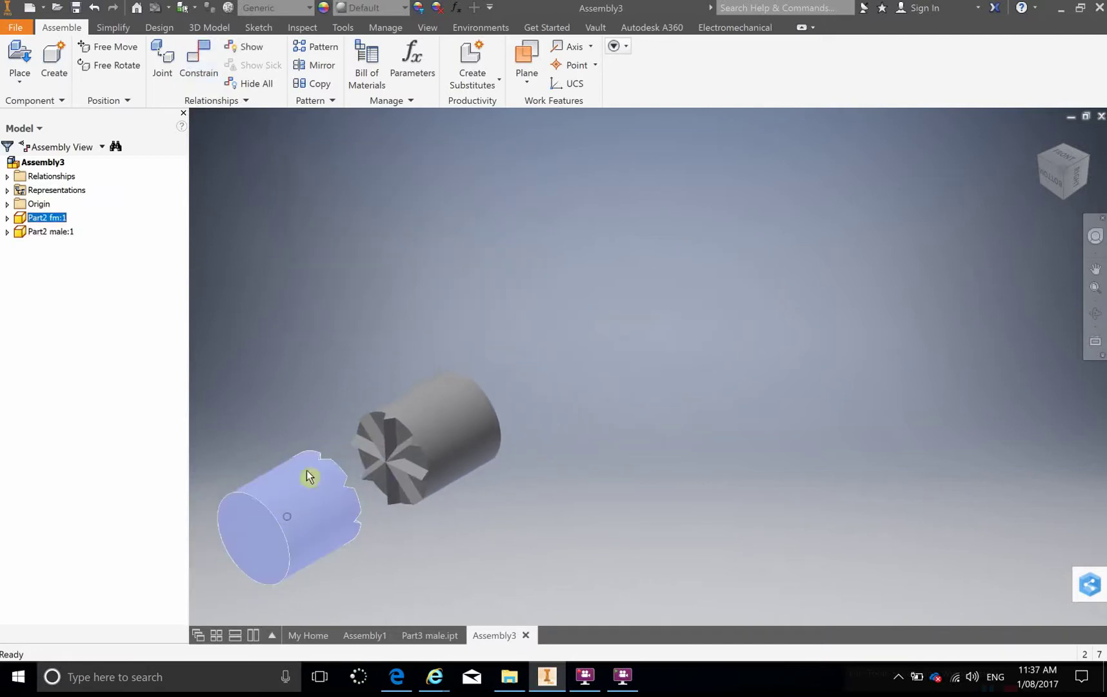
left_click(284, 371)
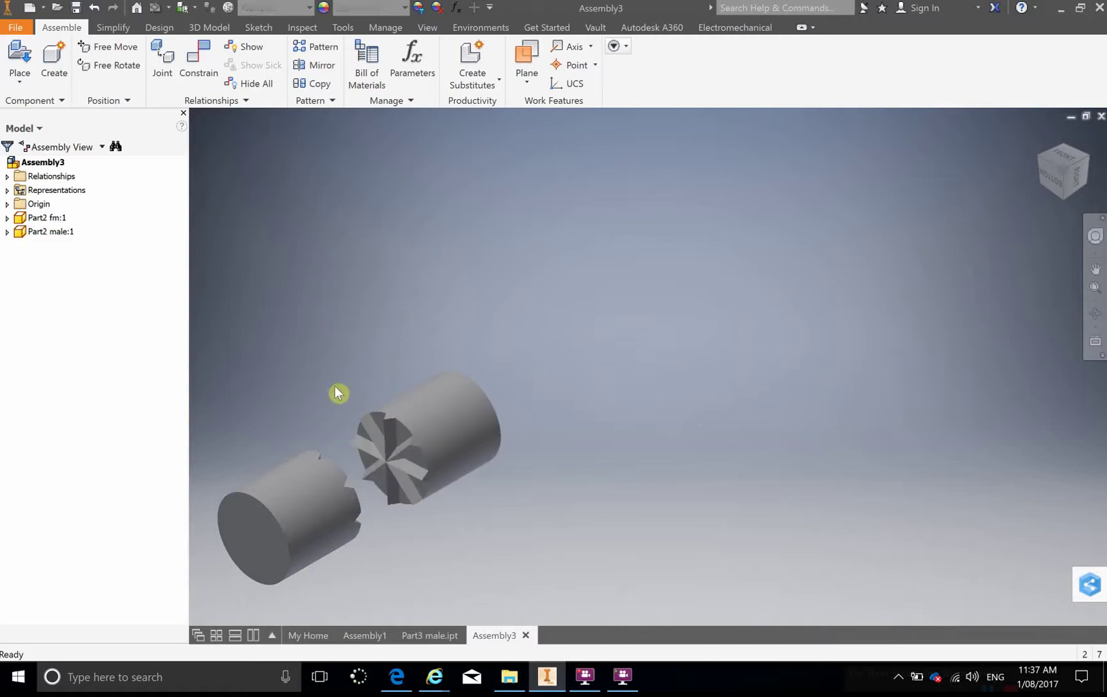
middle_click_drag(339, 391, 388, 374, "shift")
scroll(362, 416, "up", 1)
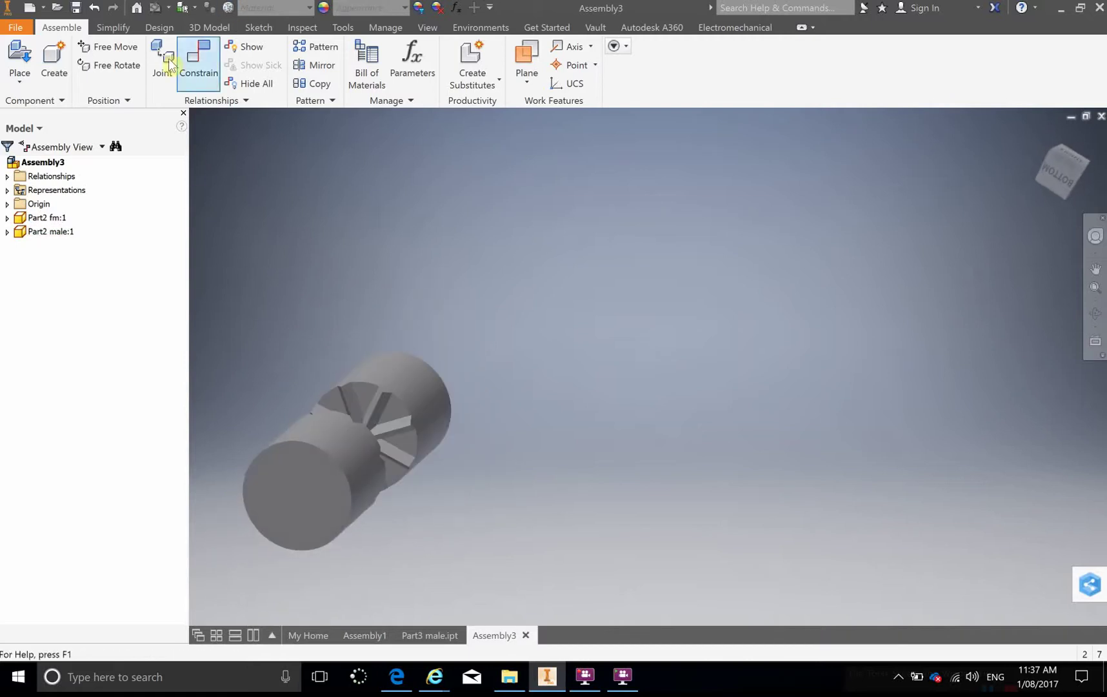
Step: Add a second mate between a male tooth edge and the matching female groove
left_click(191, 61)
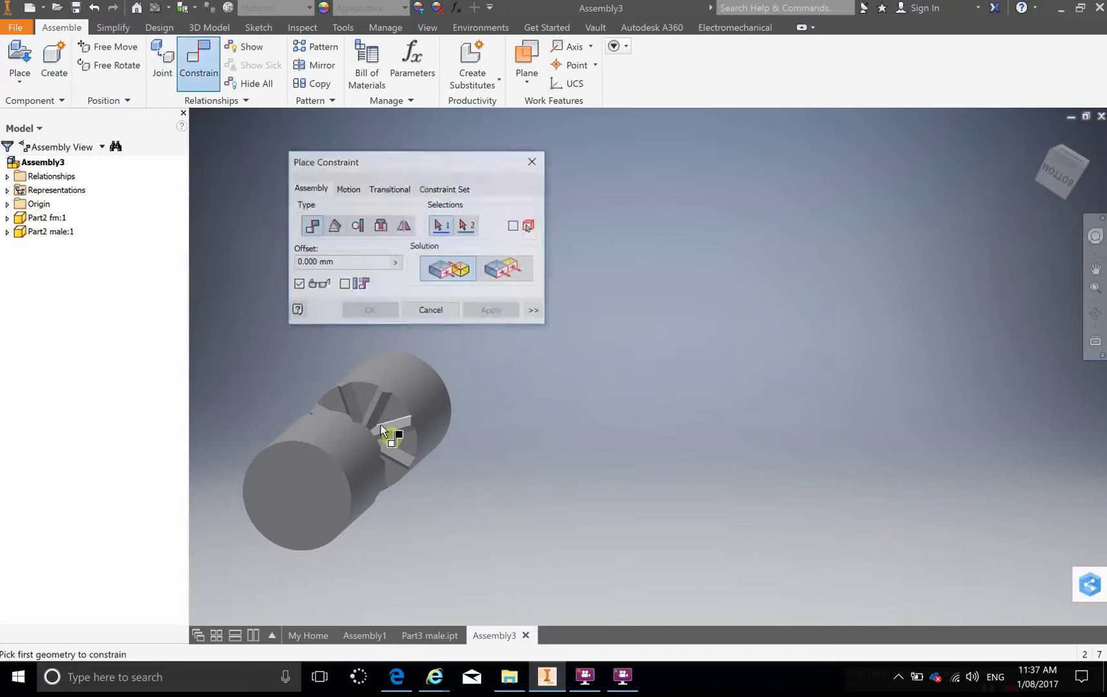
scroll(382, 407, "up", 3)
left_click(374, 398)
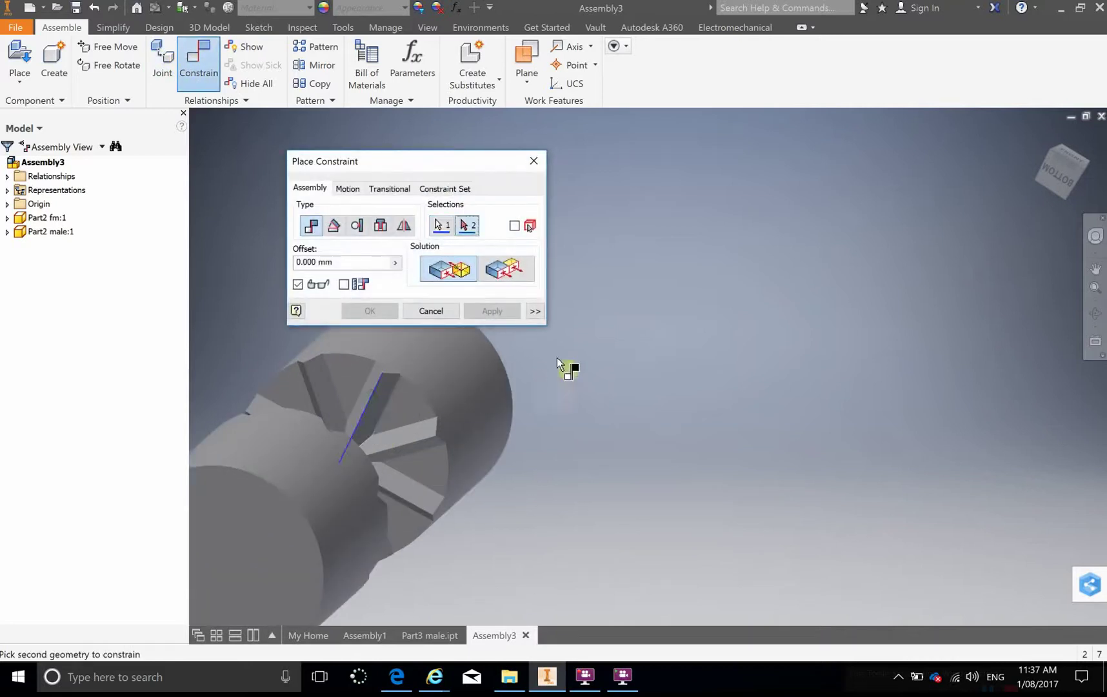
middle_click_drag(558, 363, 403, 378, "shift")
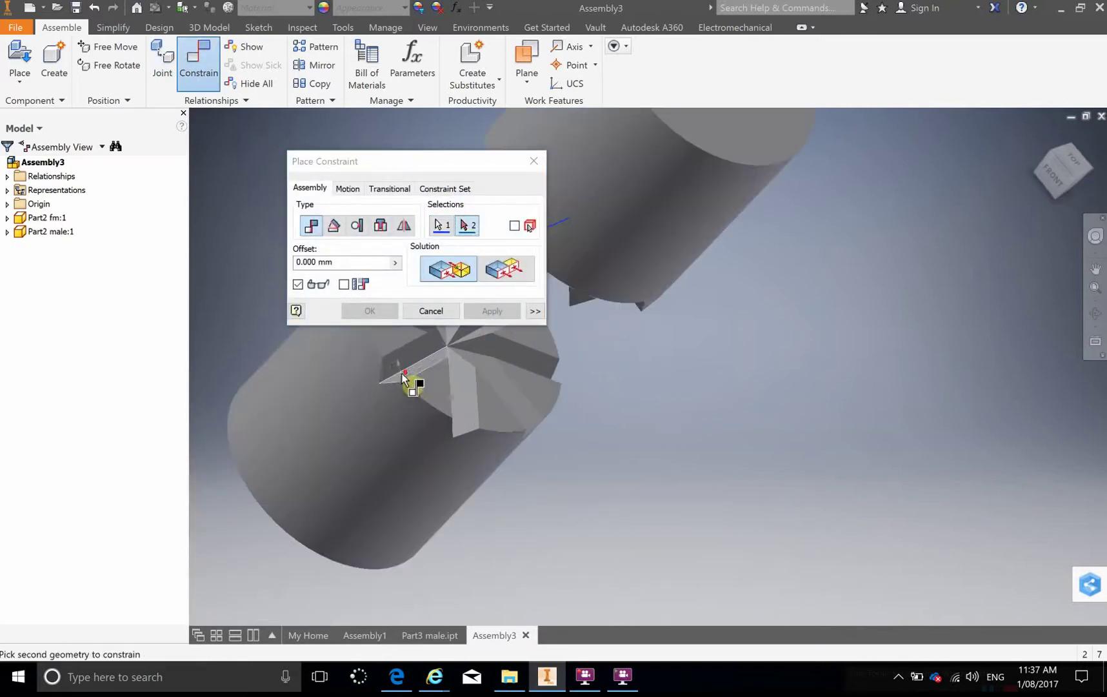
scroll(410, 370, "up", 5)
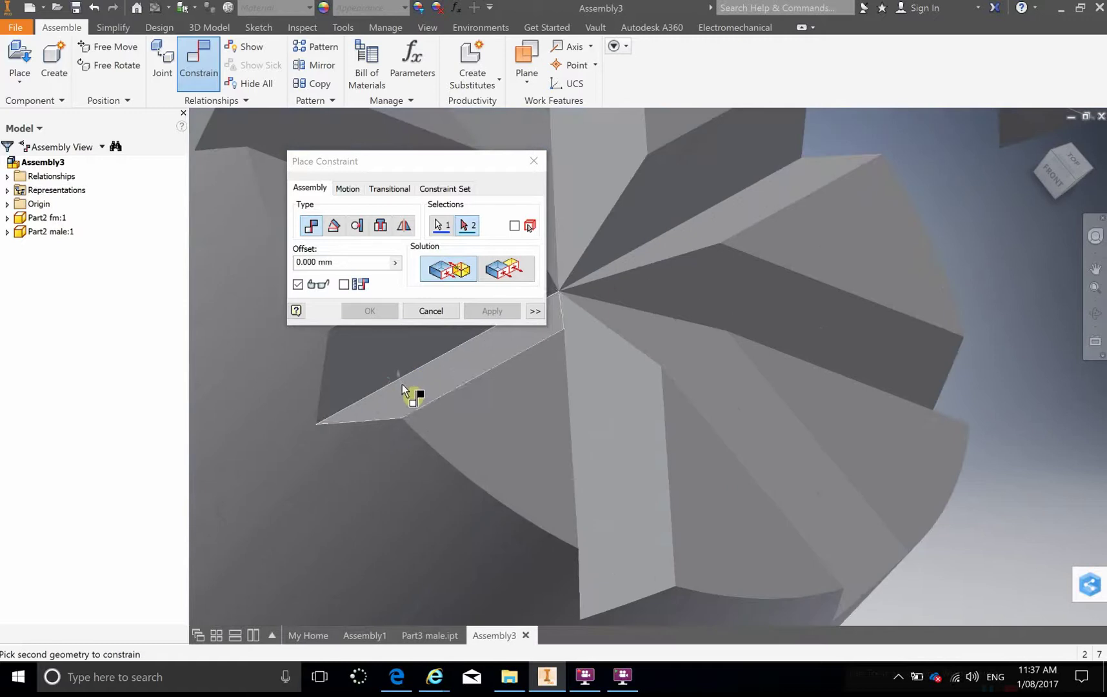
left_click(404, 380)
scroll(404, 378, "up", 3)
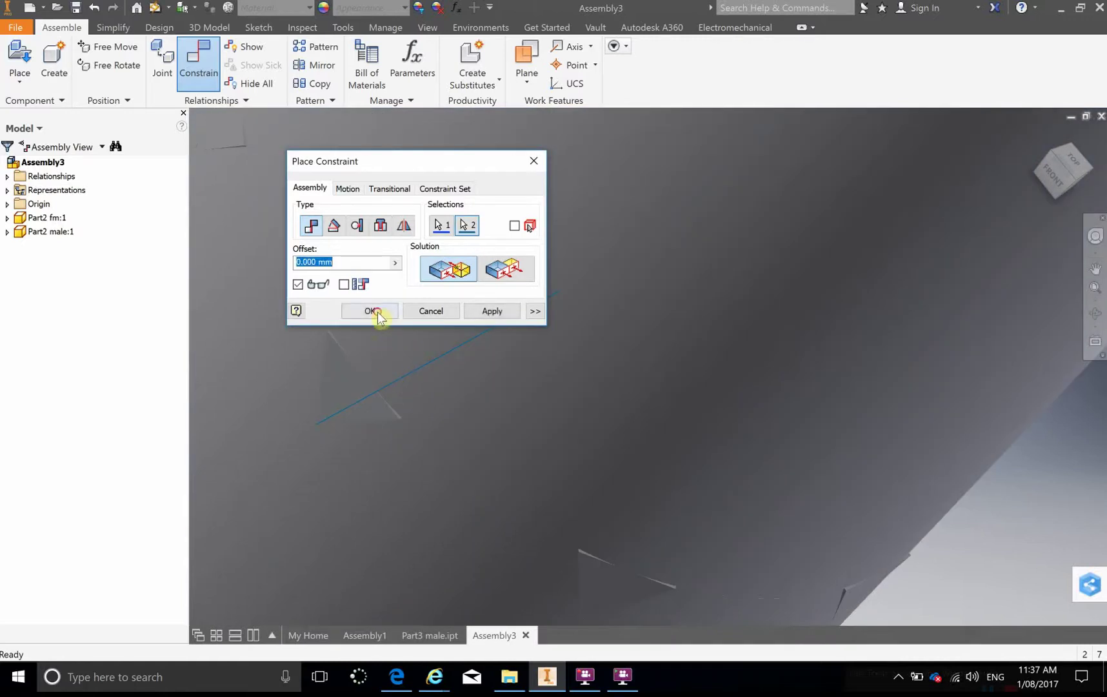
left_click(372, 311)
scroll(413, 404, "down", 8)
middle_click_drag(599, 462, 650, 414)
middle_click_drag(550, 467, 571, 450, "shift")
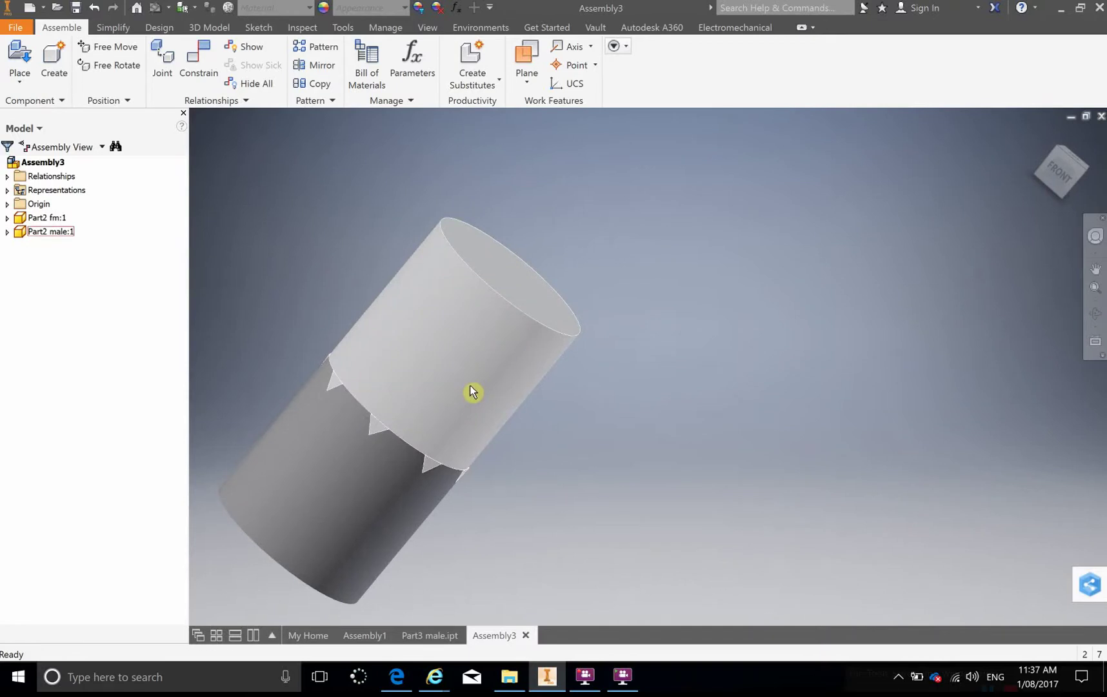
Step: Switch to the Assembly1 document showing the interlocked circular pattern parts in wireframe
left_click(365, 635)
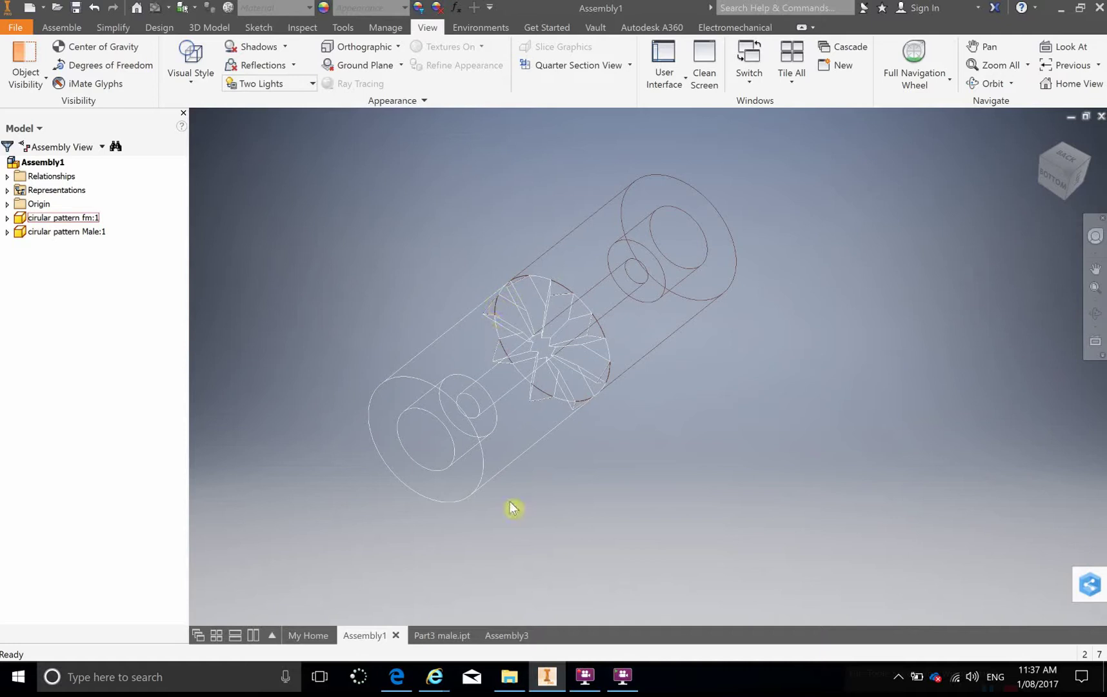
mouse_move(586, 683)
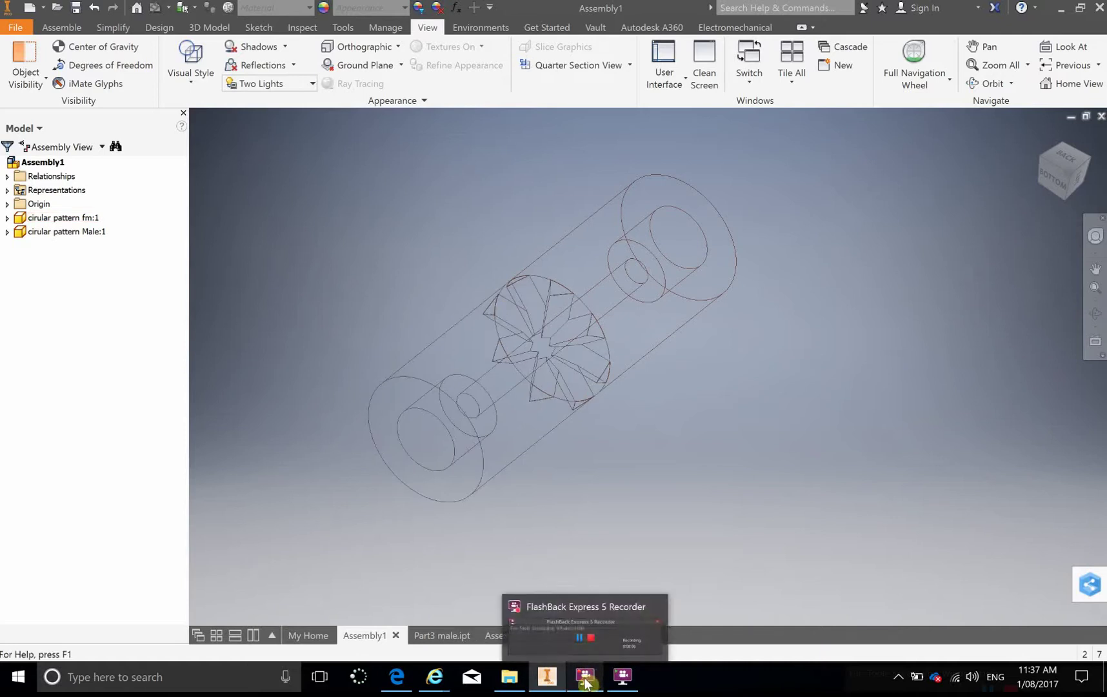